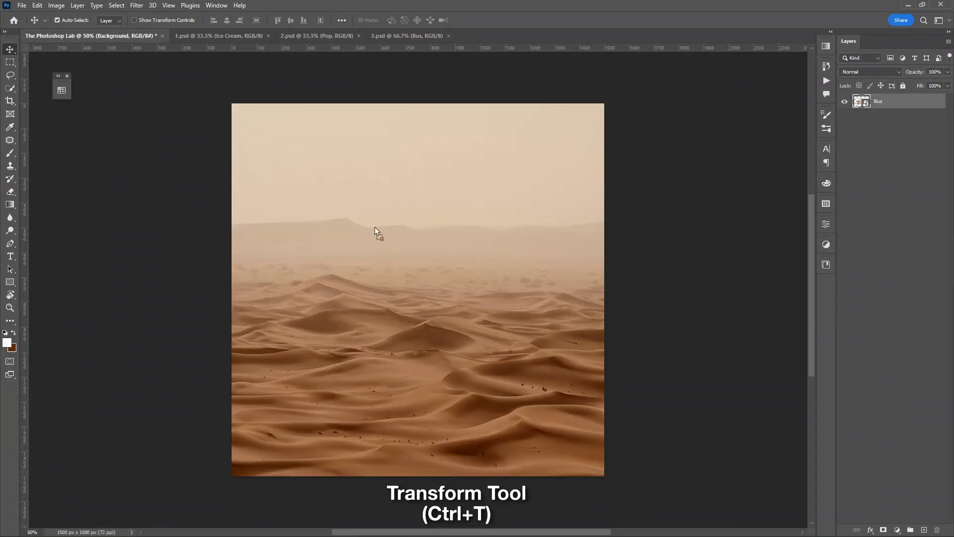
Bring the bus image into the desert scene and scale it to sit on the dunes
drag(164, 115, 464, 332)
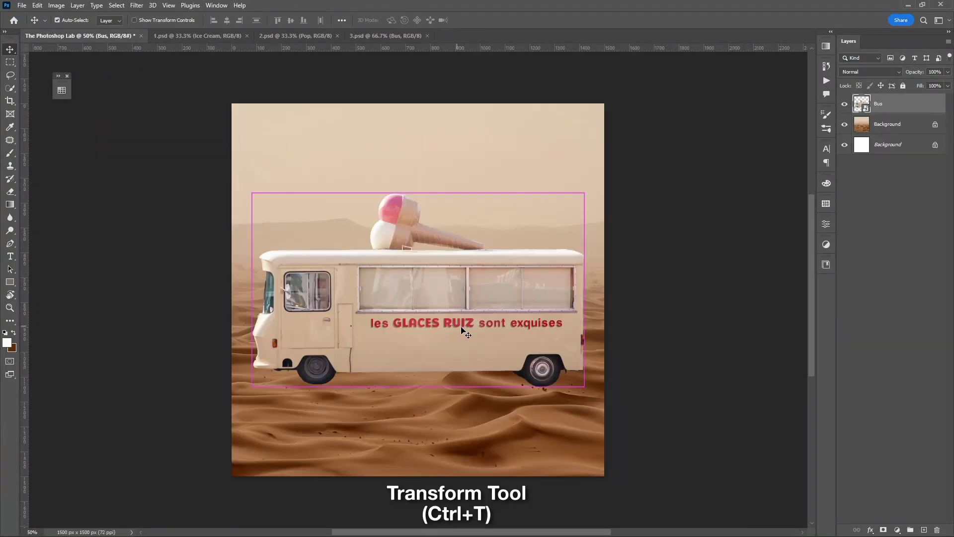
key(ctrl+t)
key(Return)
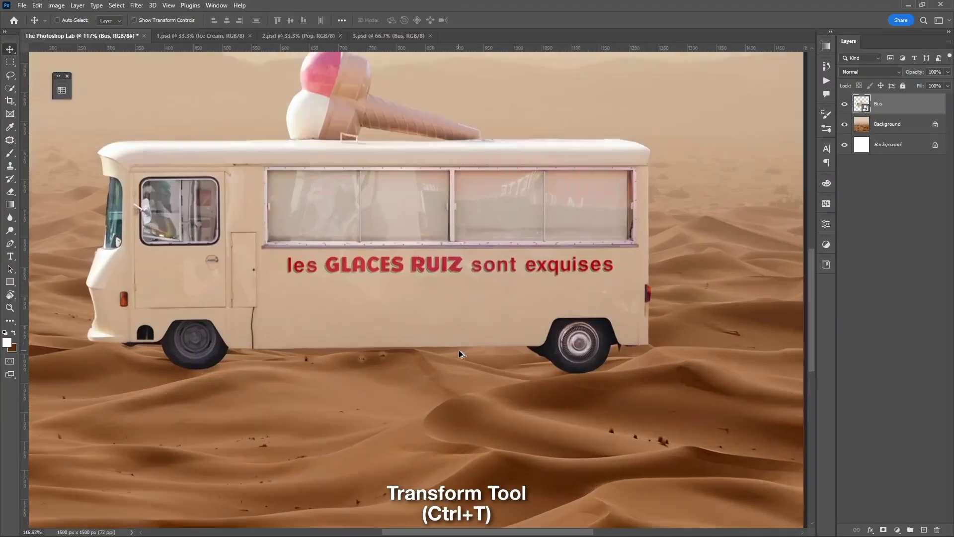
scroll(467, 317, up, 2)
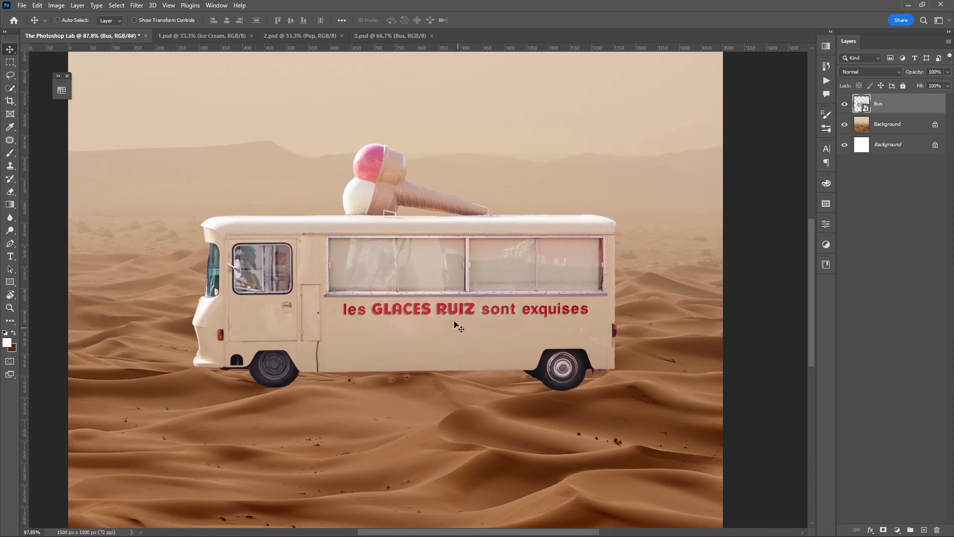
Add a layer mask to the Bus layer and paint out the front wheel's bottom
click(884, 530)
key(b)
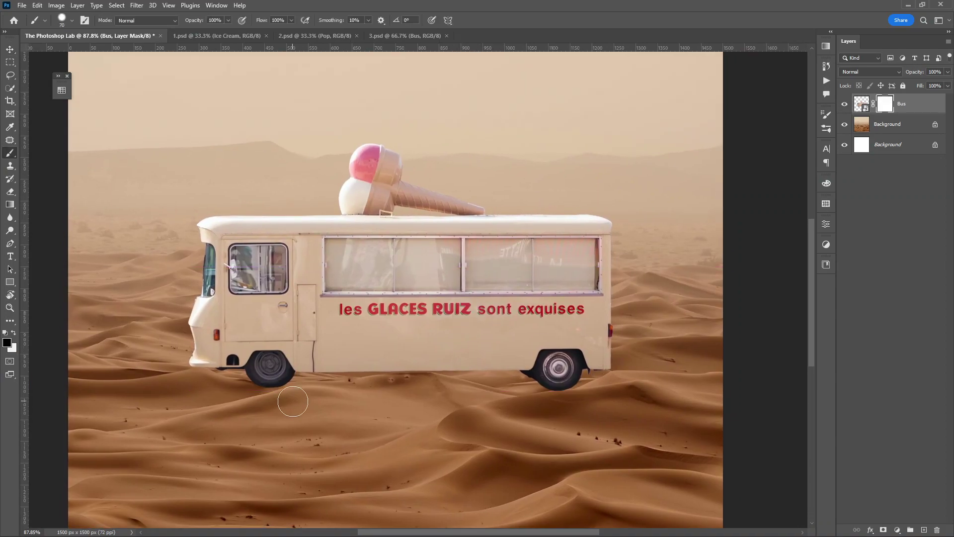
right_click(293, 398)
scroll(233, 307, up, 5)
mouse_move(233, 307)
mouse_down()
mouse_move(279, 268)
mouse_move(227, 252)
mouse_up()
key(bracketleft)
key(bracketleft)
key(x)
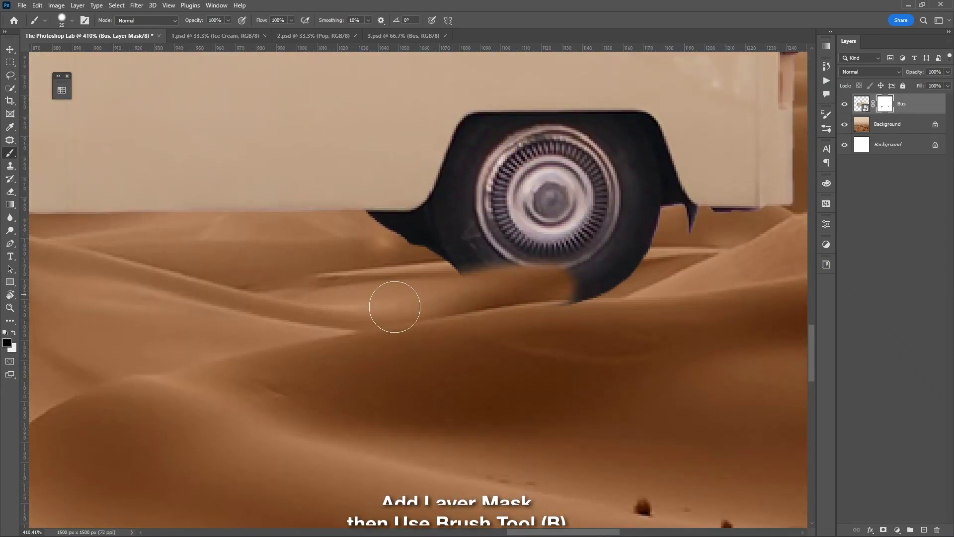
Mask the rear wheel's bottom and touch up the sand line along the bus's lower edge
drag(458, 264, 636, 278)
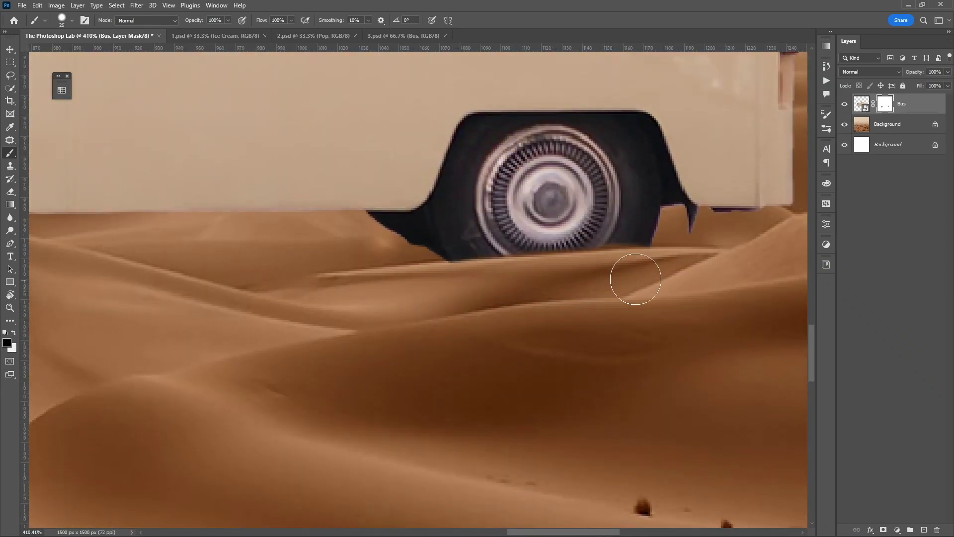
drag(288, 191, 571, 222)
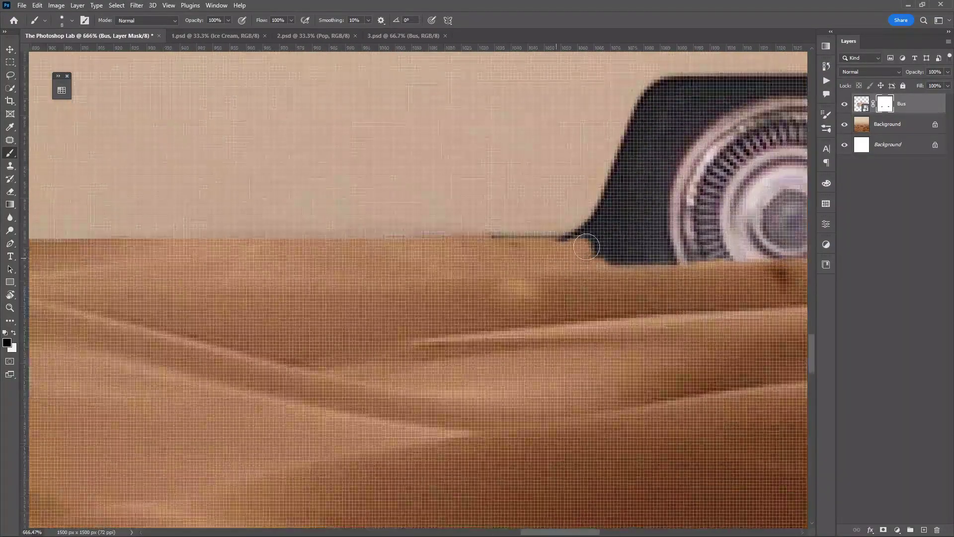
drag(586, 247, 586, 242)
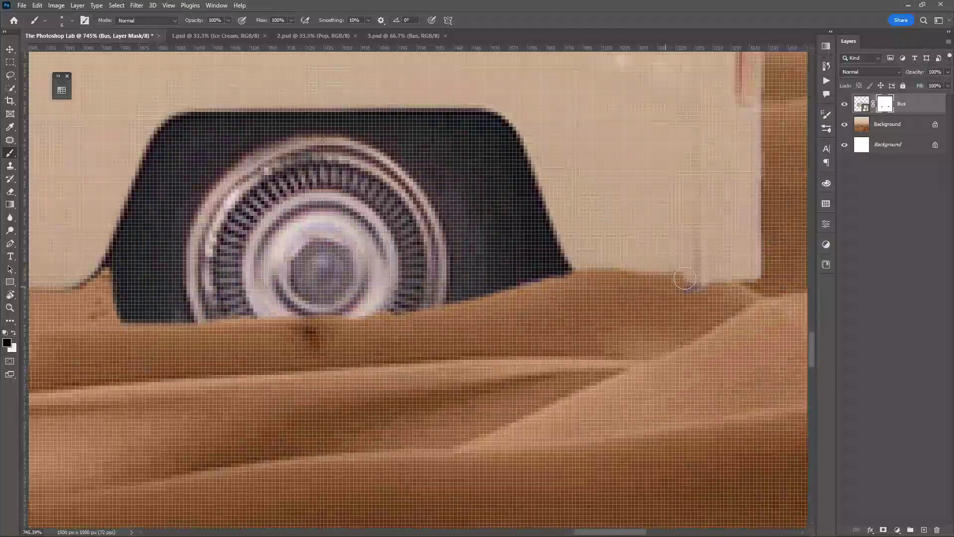
drag(685, 278, 718, 268)
key(x)
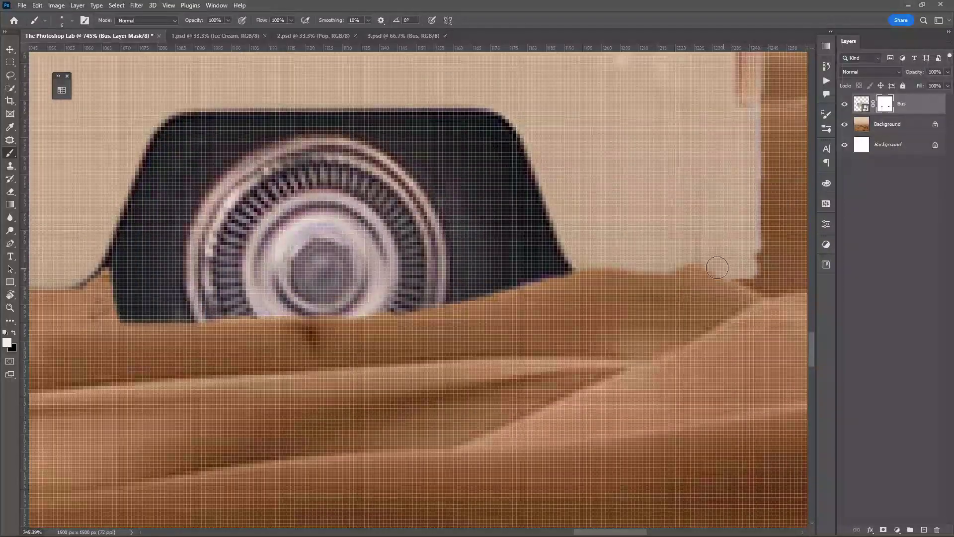
scroll(596, 274, down, 5)
key(x)
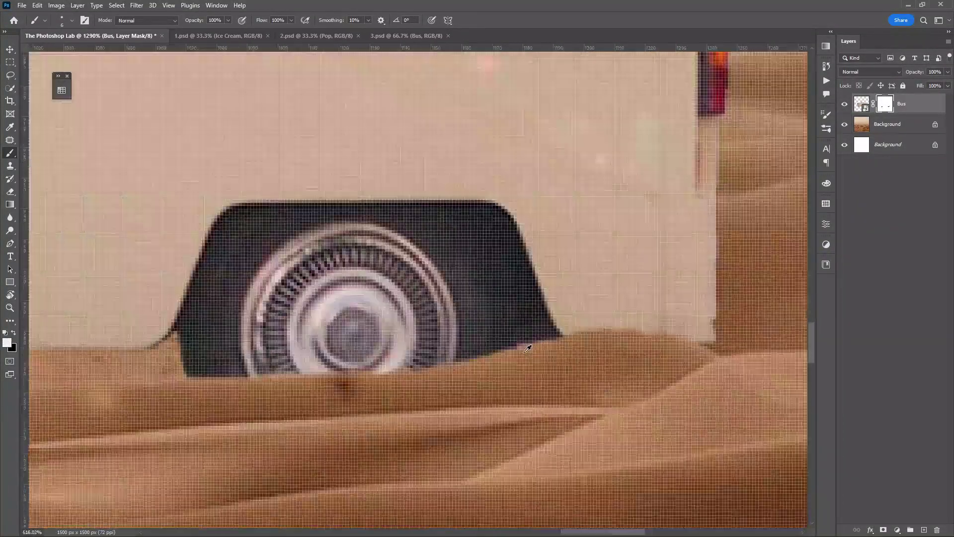
scroll(557, 271, down, 5)
Zoom in on the first side window and place its top-corner Pen anchor
key(p)
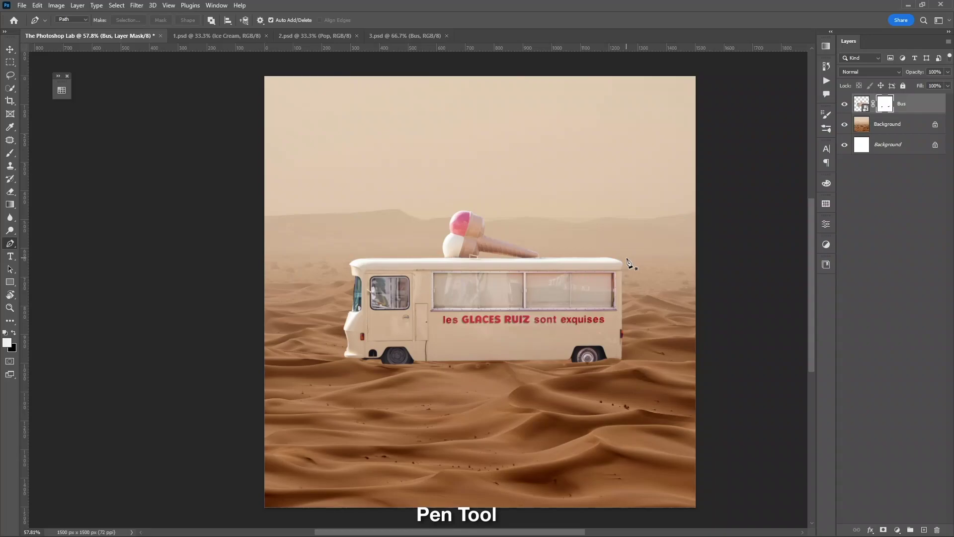
scroll(416, 289, up, 2)
scroll(428, 280, up, 4)
scroll(416, 230, up, 4)
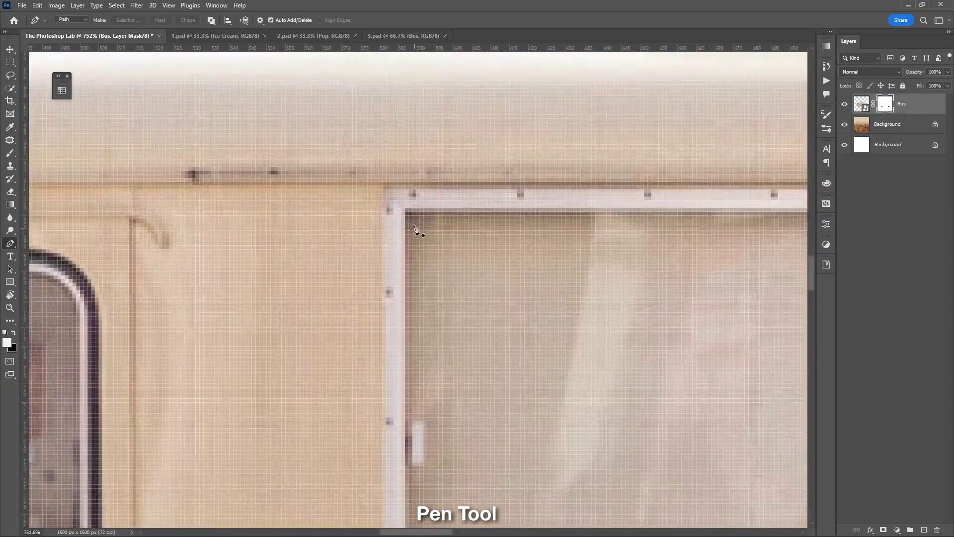
scroll(410, 278, down, 2)
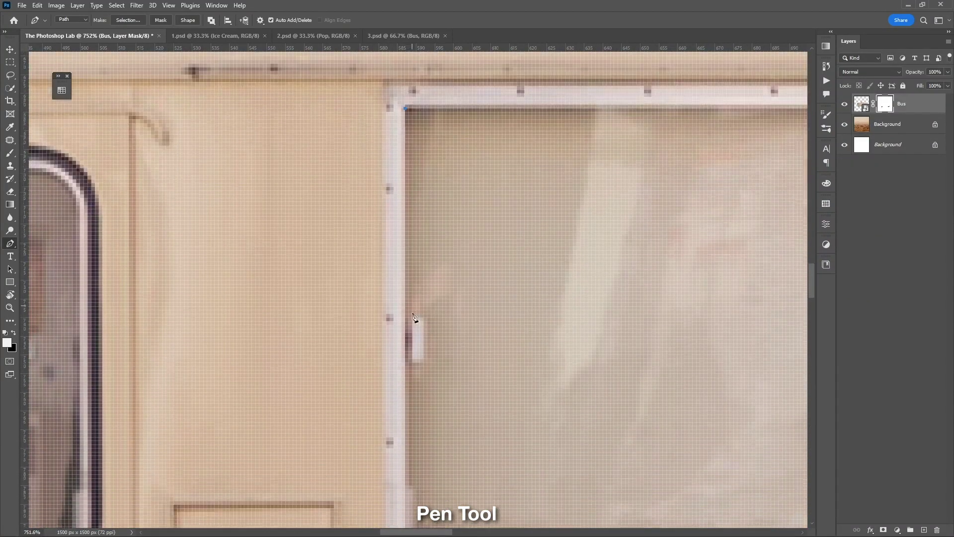
scroll(412, 358, down, 3)
drag(482, 379, 179, 355)
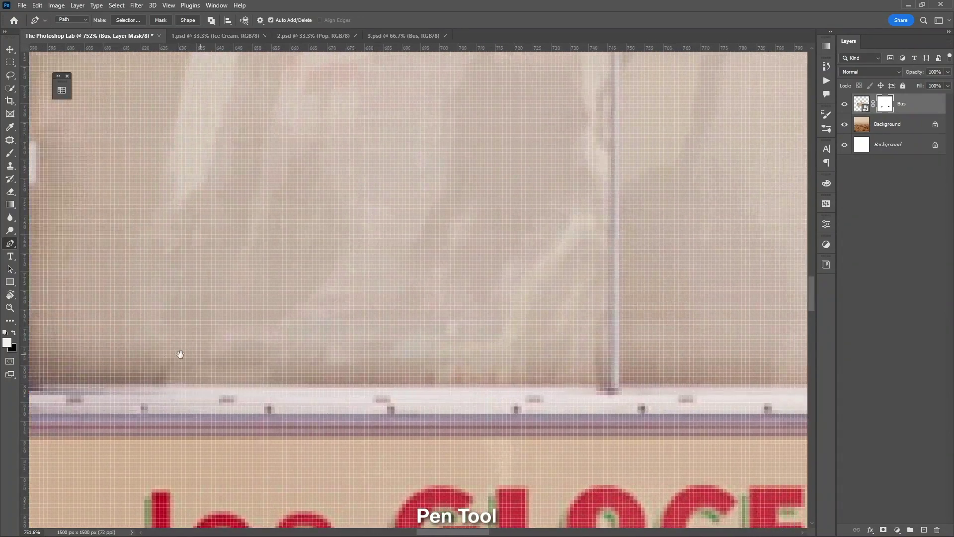
drag(433, 355, 331, 355)
scroll(494, 387, down, 3)
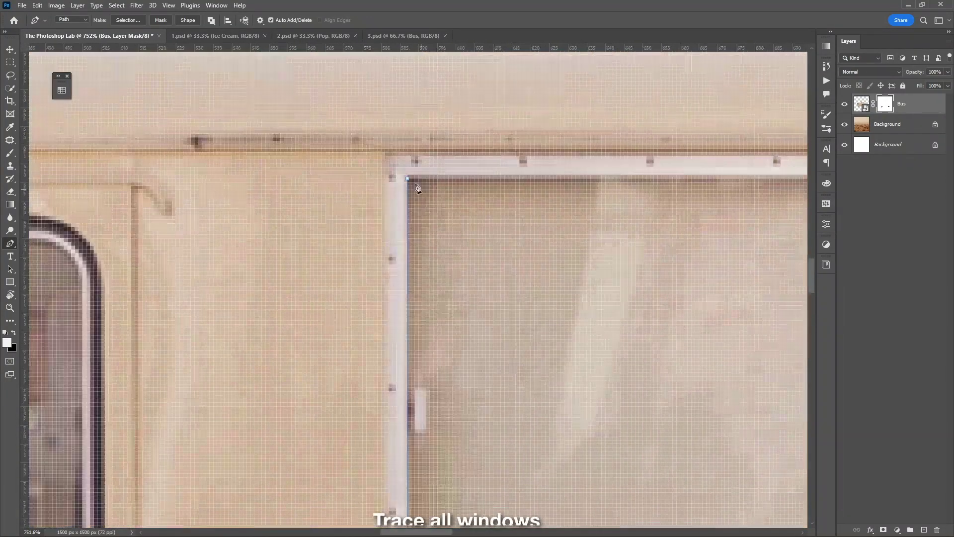
scroll(416, 188, up, 3)
click(476, 289)
scroll(476, 288, right, 4)
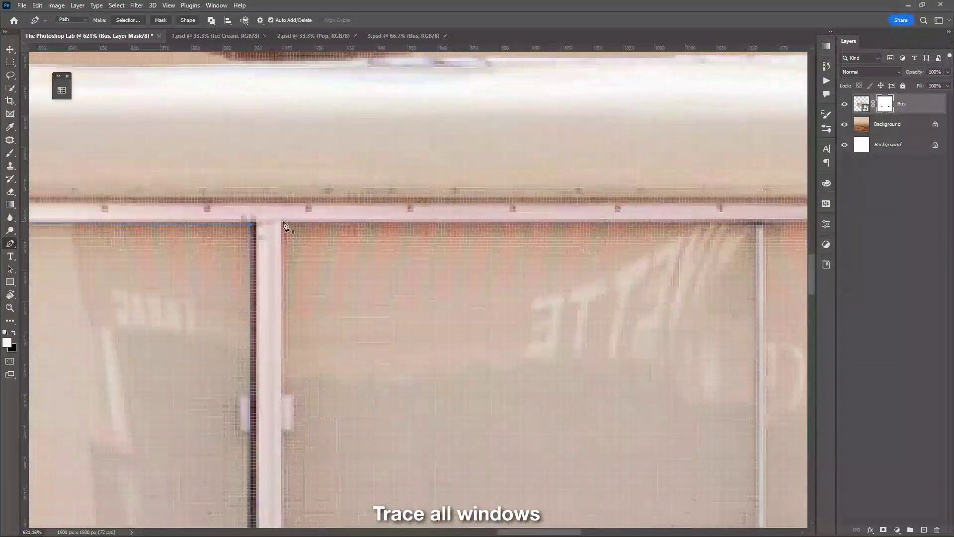
Outline the next side window with corner anchors and close the path
click(287, 230)
scroll(288, 348, down, 3)
click(288, 422)
scroll(497, 348, up, 3)
click(735, 241)
click(258, 244)
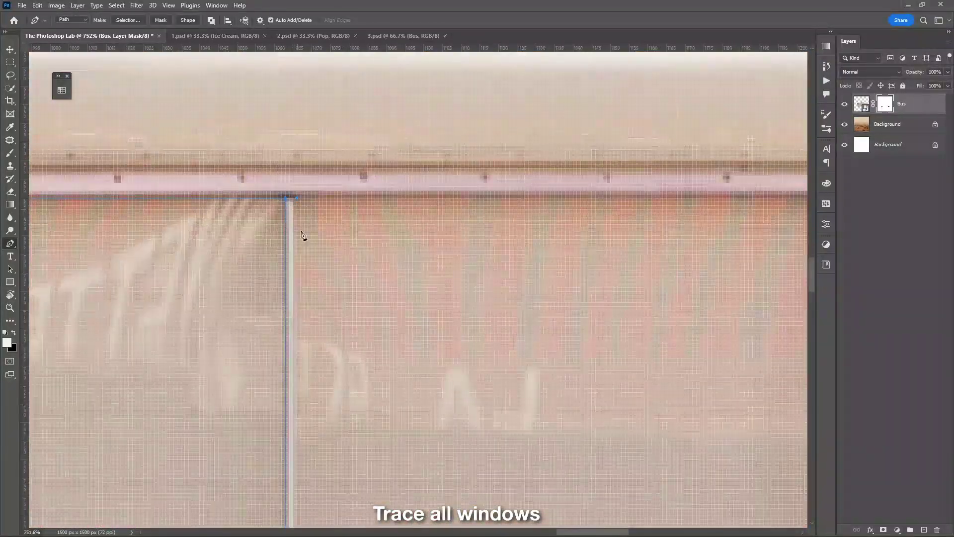
Trace the door window outline, curving around its rounded corner
scroll(507, 267, right, 5)
scroll(671, 164, up, 1)
scroll(671, 163, down, 10)
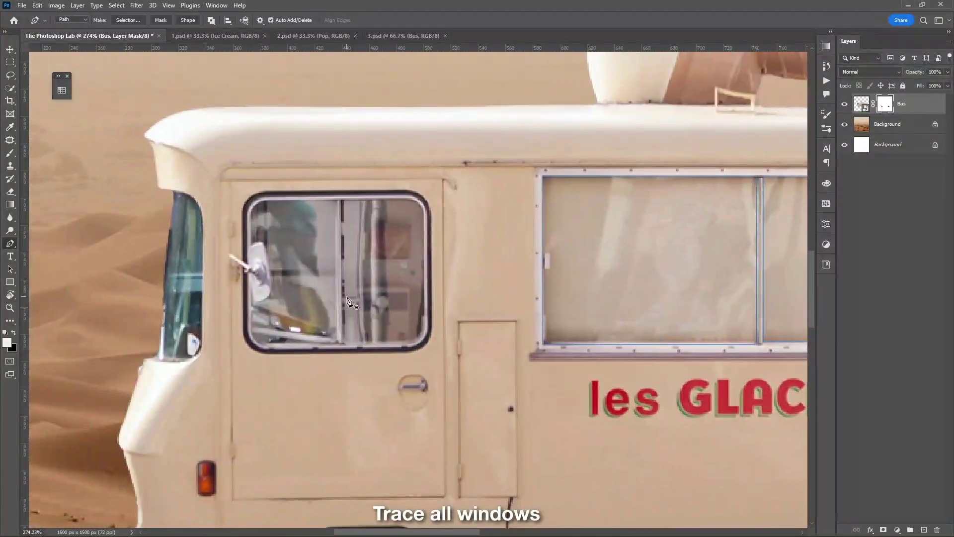
scroll(426, 209, up, 10)
scroll(585, 299, up, 2)
scroll(566, 430, left, 5)
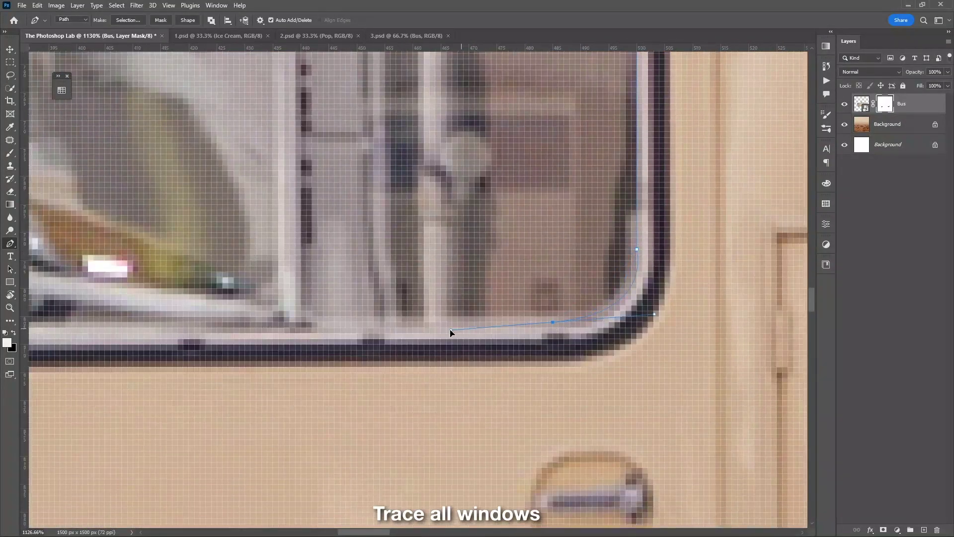
drag(378, 406, 379, 347)
click(379, 243)
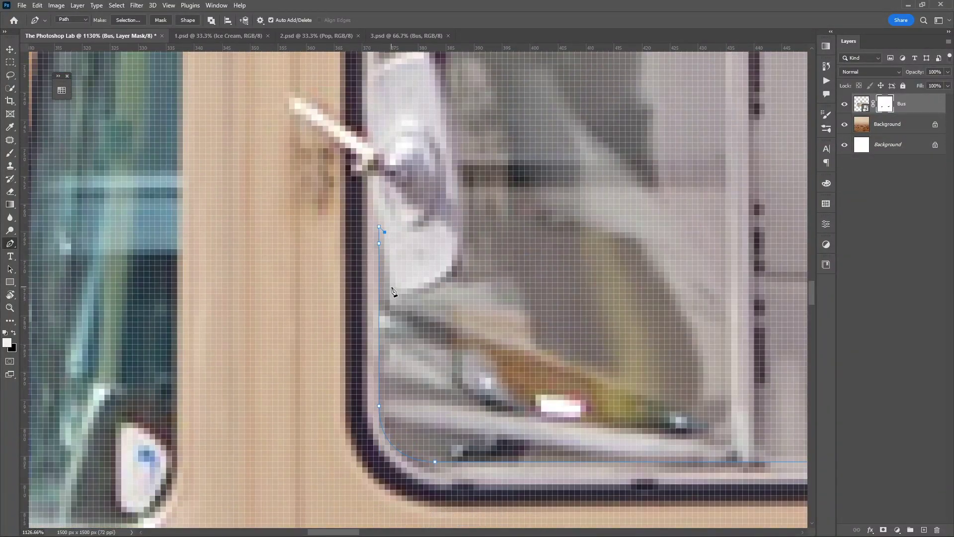
scroll(459, 189, up, 4)
click(467, 274)
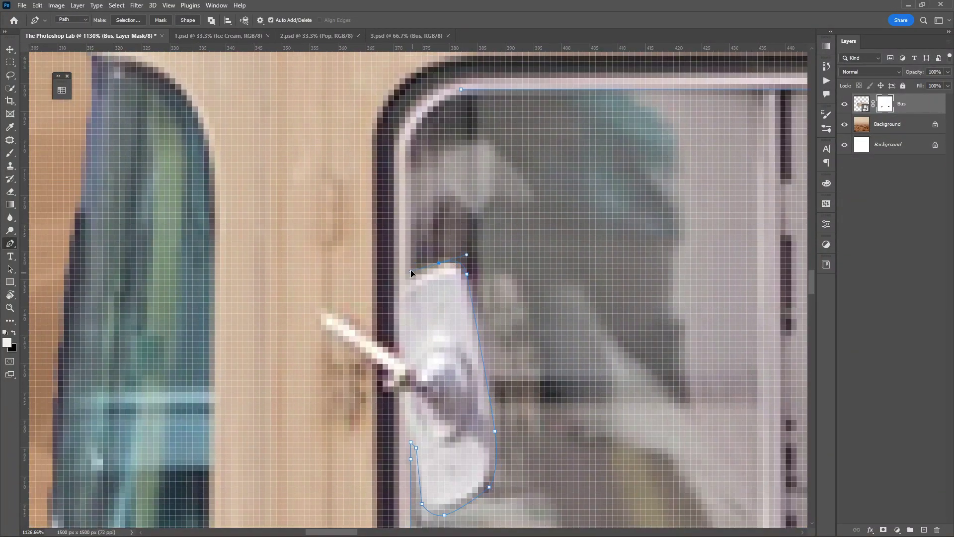
Outline the windscreen with a curved lower edge and close the path
scroll(407, 149, down, 5)
scroll(464, 298, up, 5)
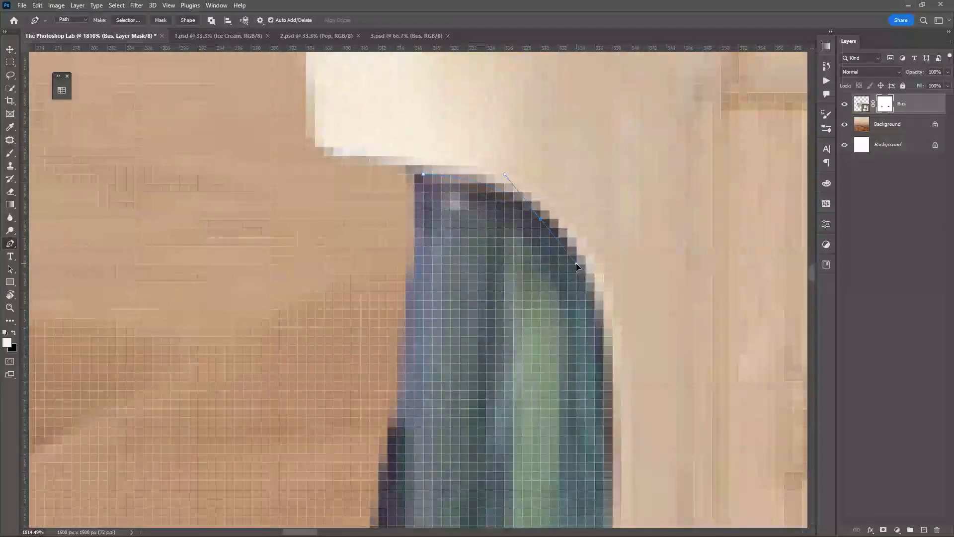
scroll(499, 352, down, 3)
scroll(499, 351, up, 3)
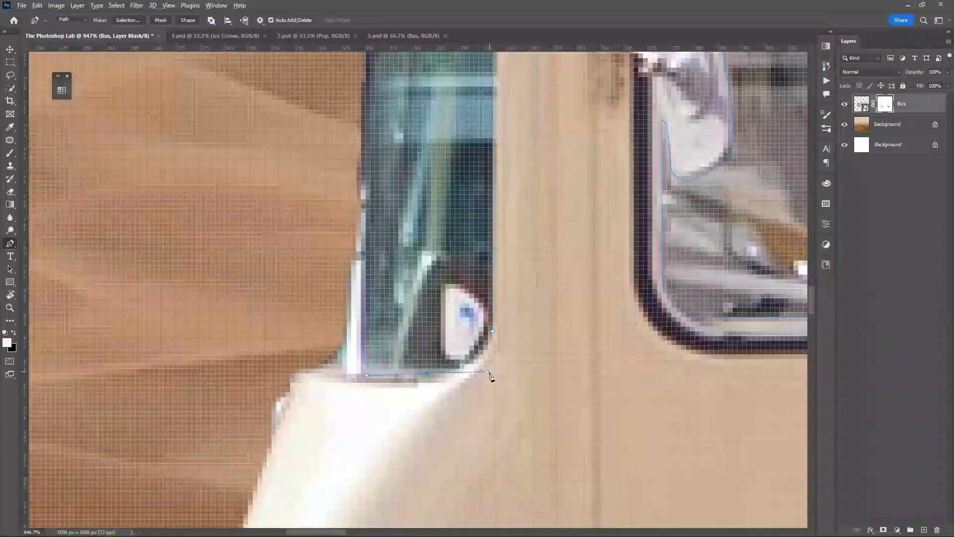
drag(427, 373, 374, 368)
scroll(366, 376, down, 1)
scroll(378, 249, up, 6)
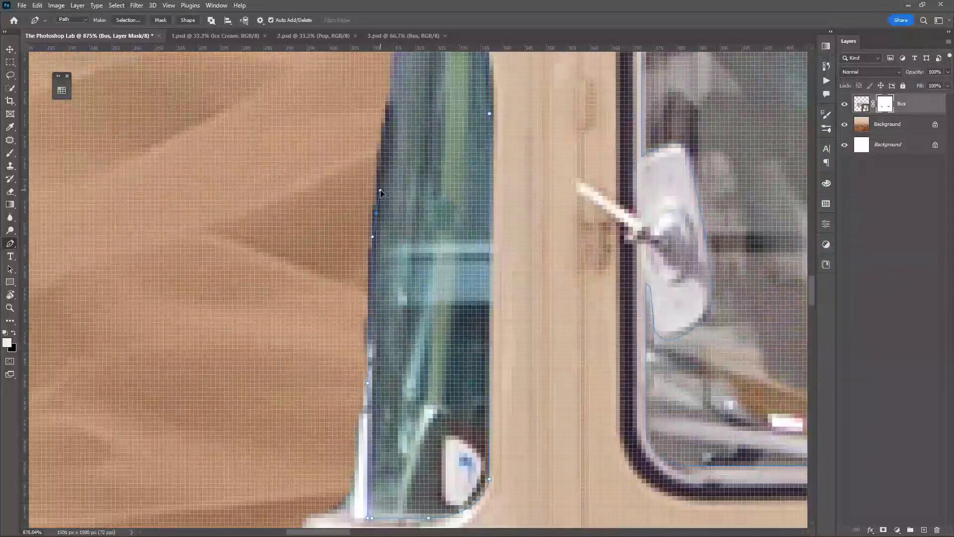
click(386, 151)
scroll(350, 204, down, 10)
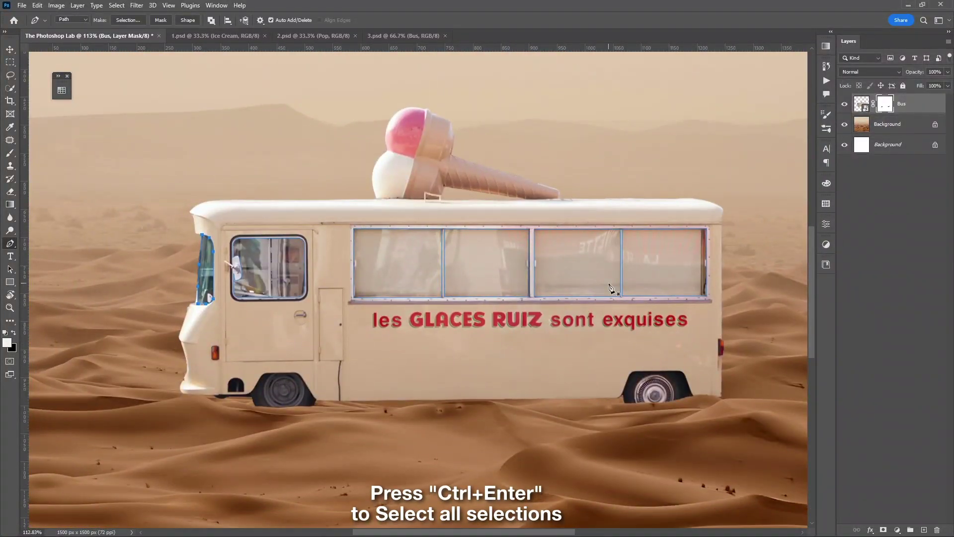
Turn the window paths into a selection and fill it with a #a87245 Solid Color layer
key(ctrl+Return)
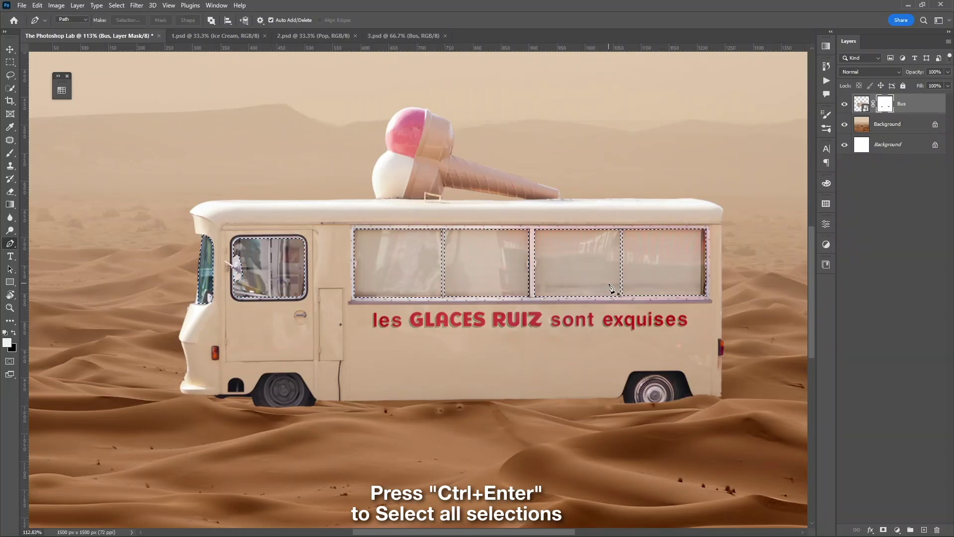
click(897, 530)
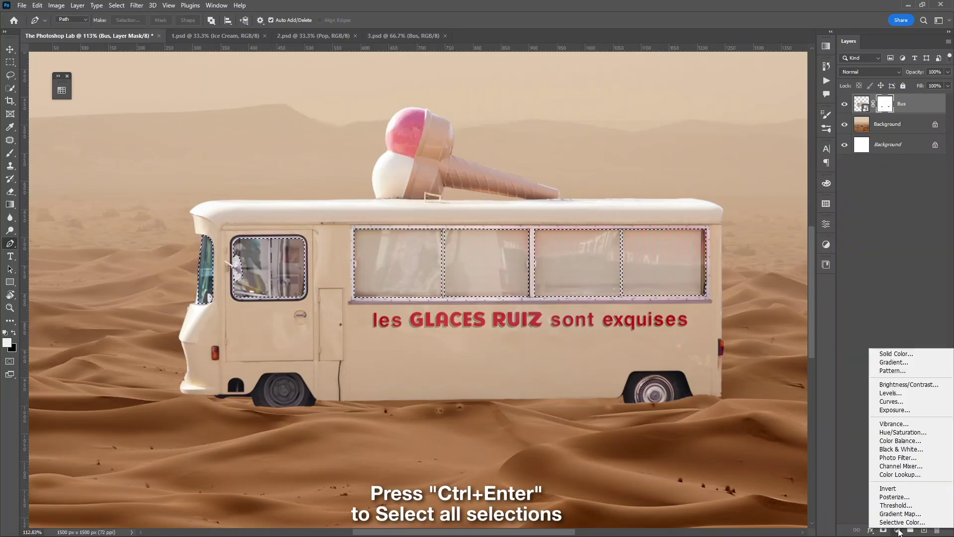
click(887, 354)
click(569, 447)
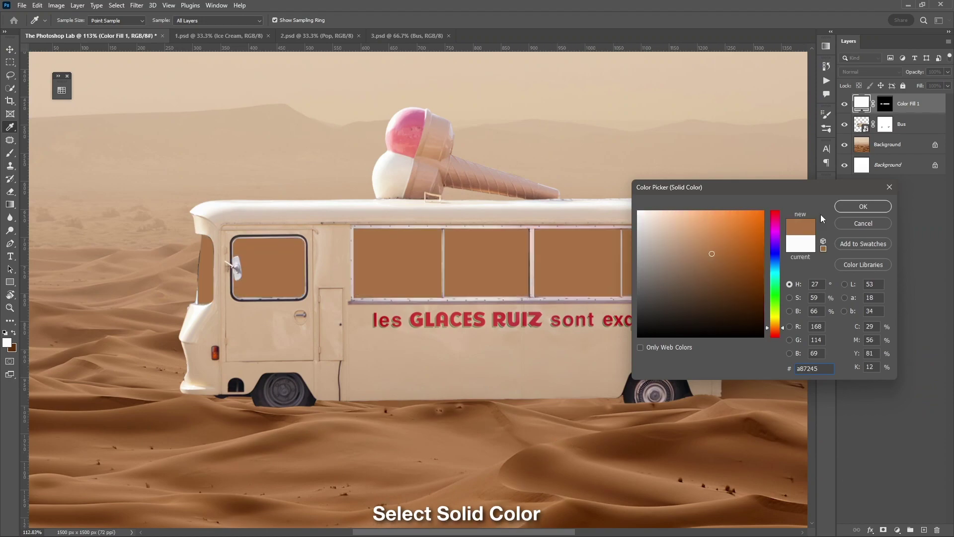
Confirm the brown fill, blend it Multiply at 90% opacity, and clip it to Bus
click(863, 206)
click(863, 72)
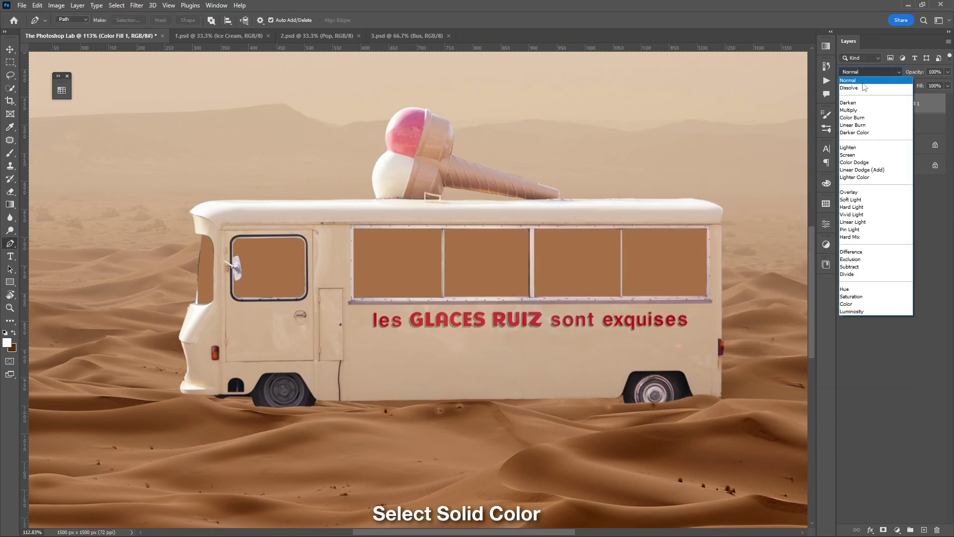
click(859, 109)
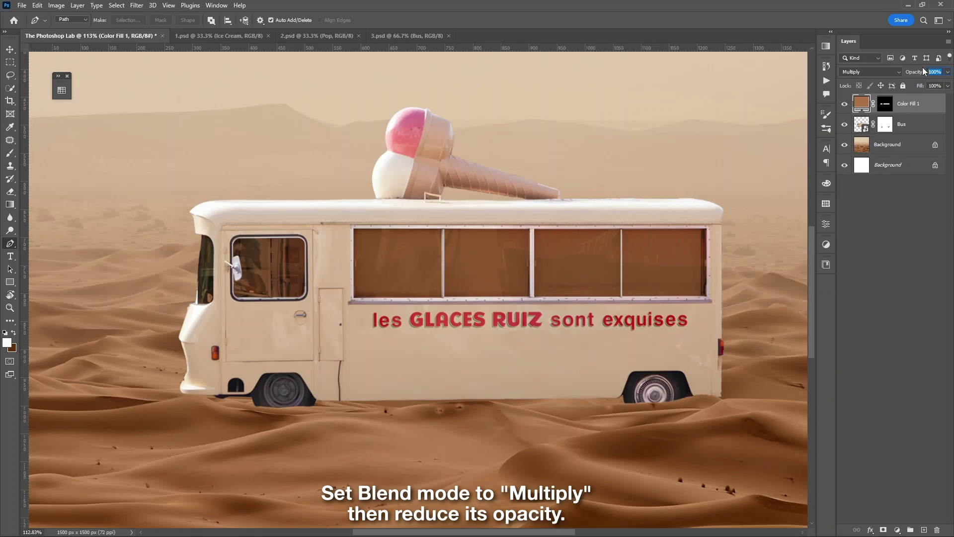
text(809)
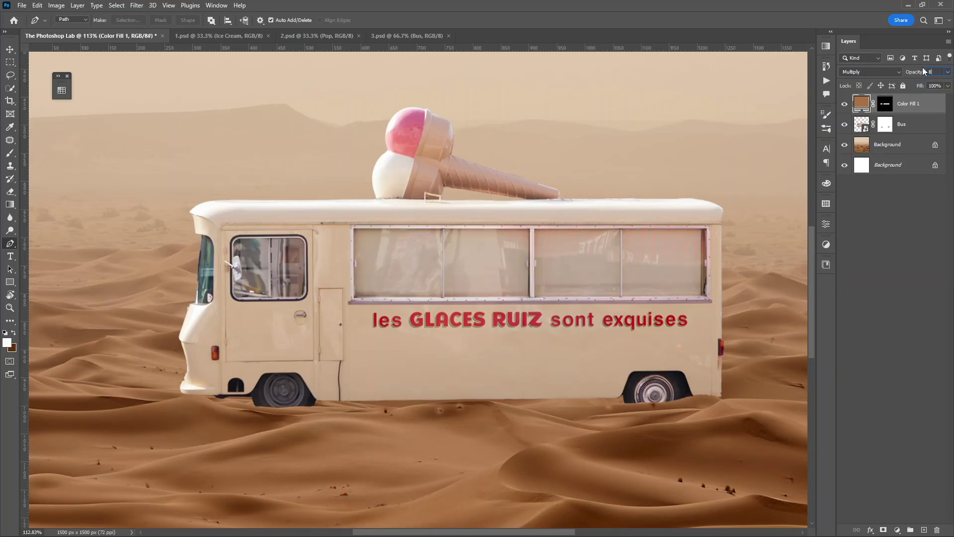
text(0)
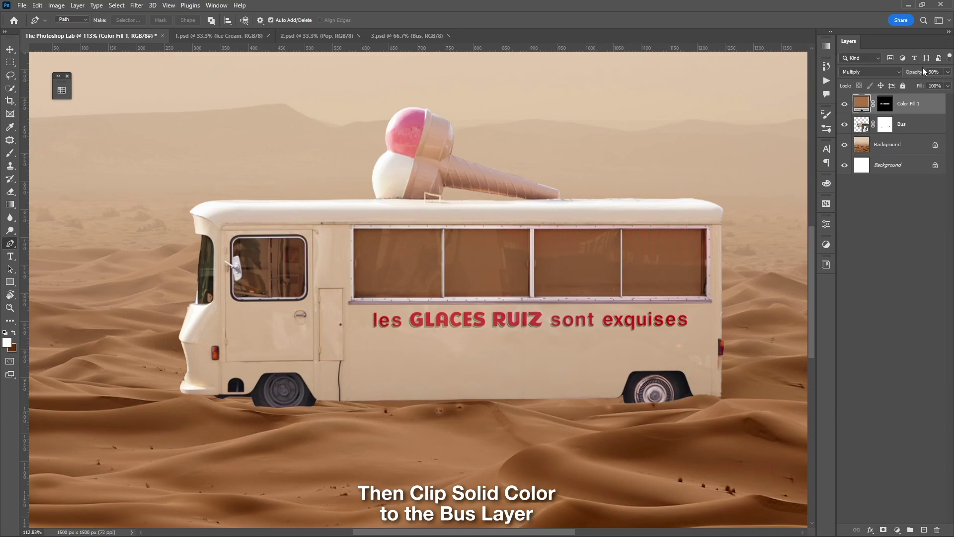
alt+click(919, 111)
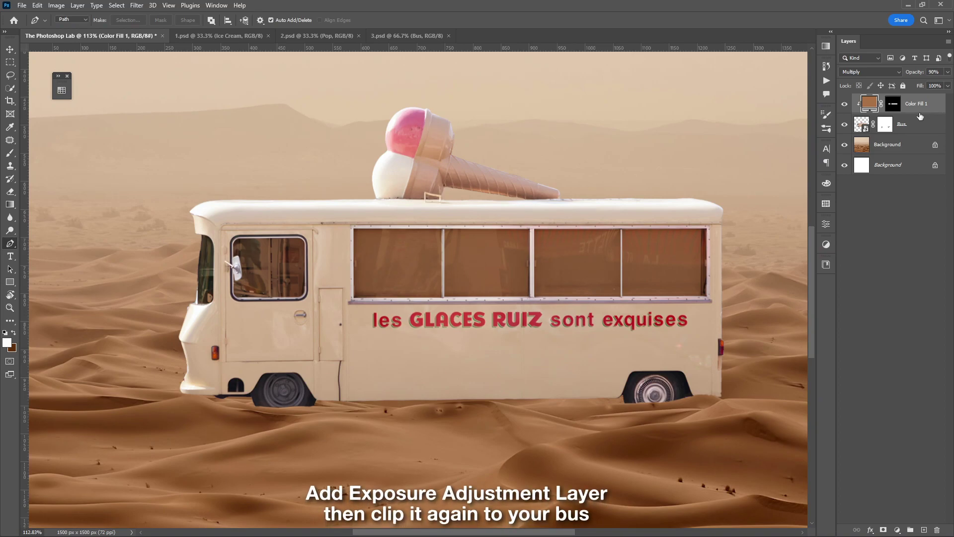
Add an Exposure layer clipped to Bus at +2.33, then invert its mask to black
click(898, 529)
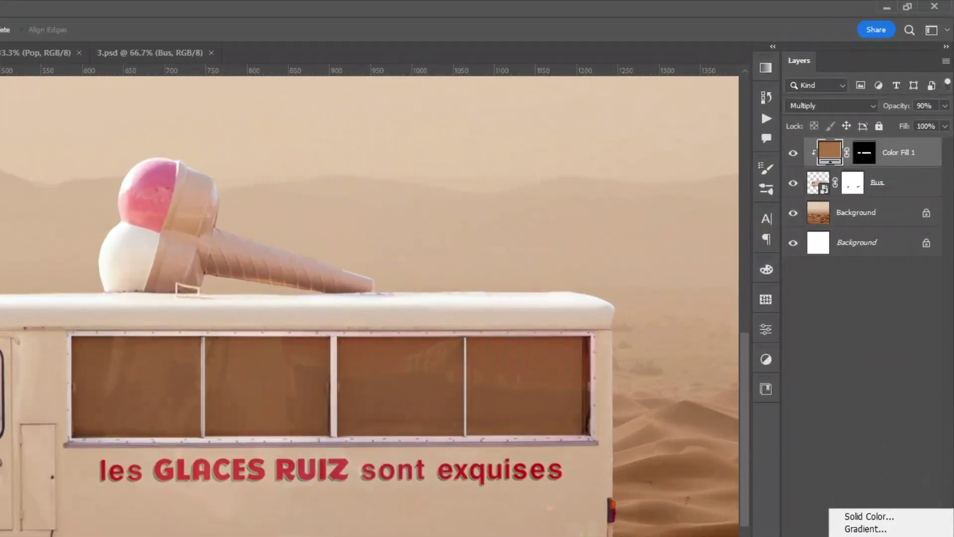
click(904, 407)
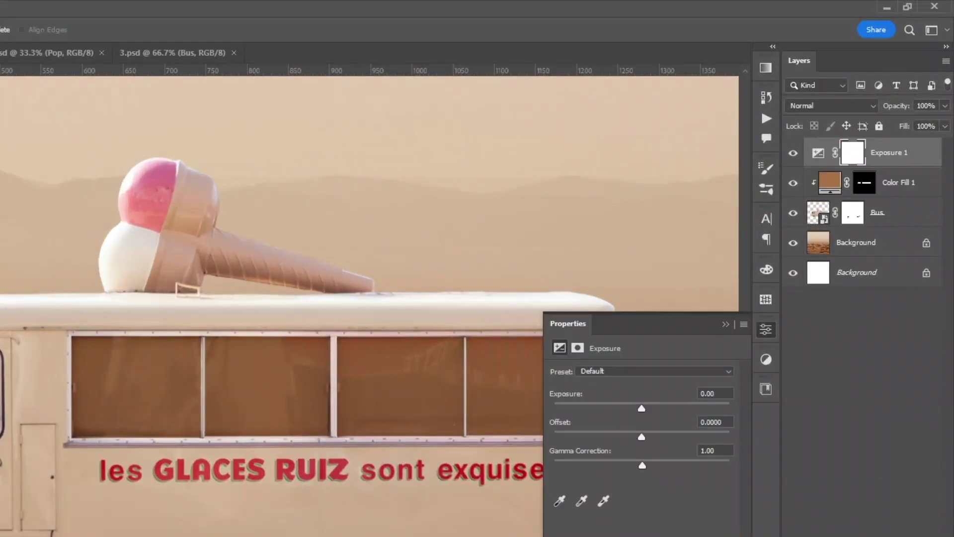
alt+click(899, 161)
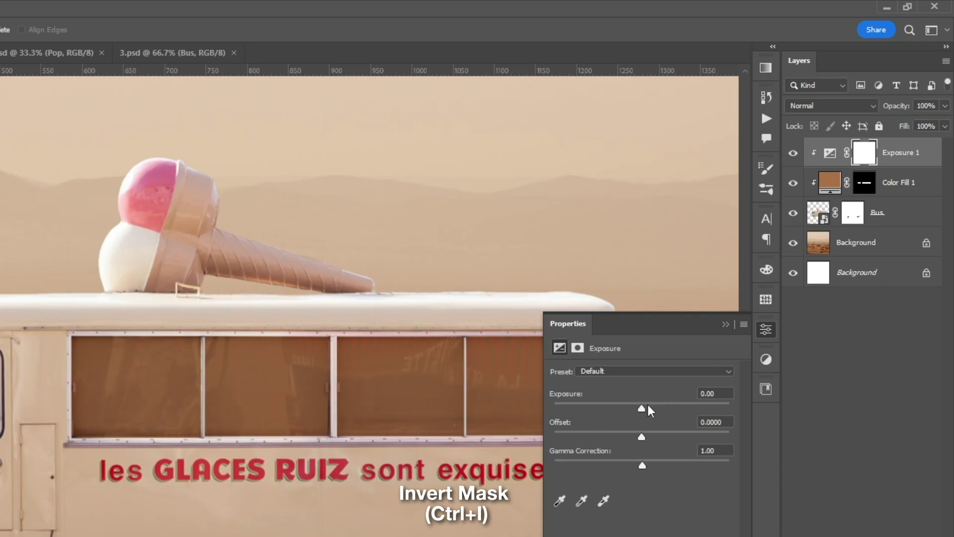
drag(648, 406, 672, 406)
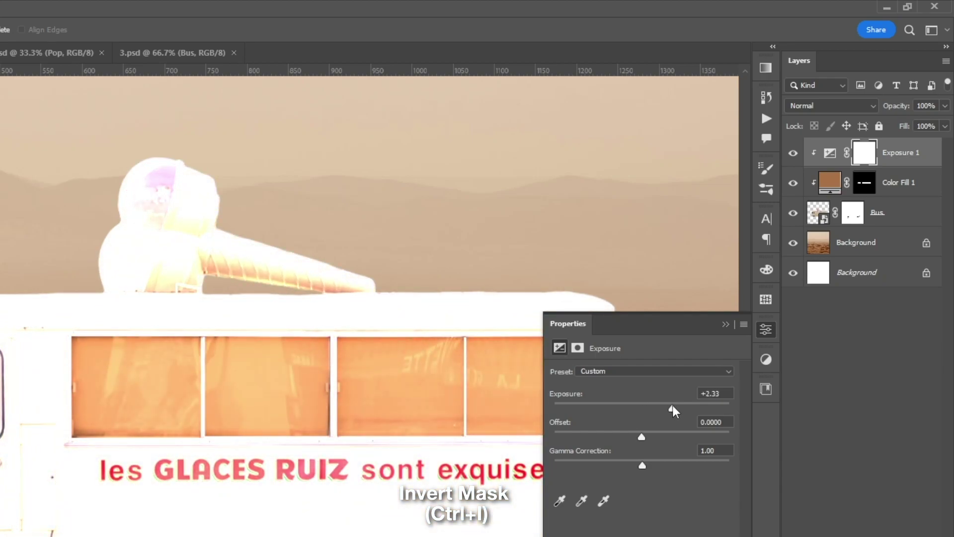
click(725, 324)
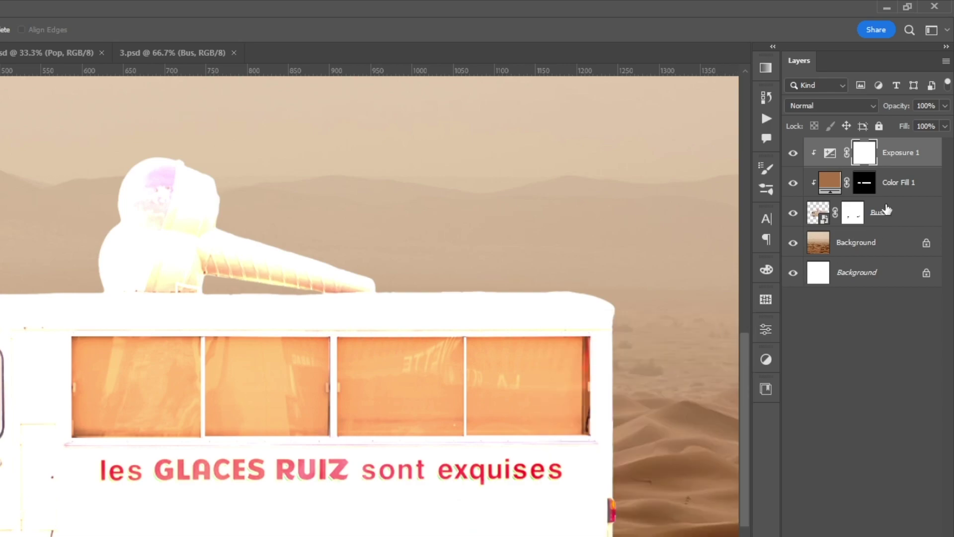
key(ctrl+i)
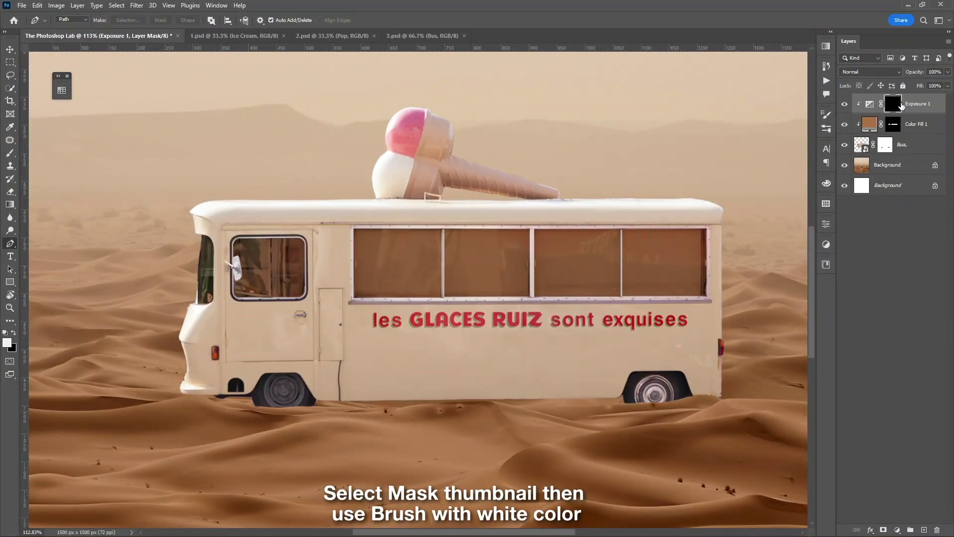
Set up a larger white brush with adjusted hardness for painting highlights on the Exposure mask
key(b)
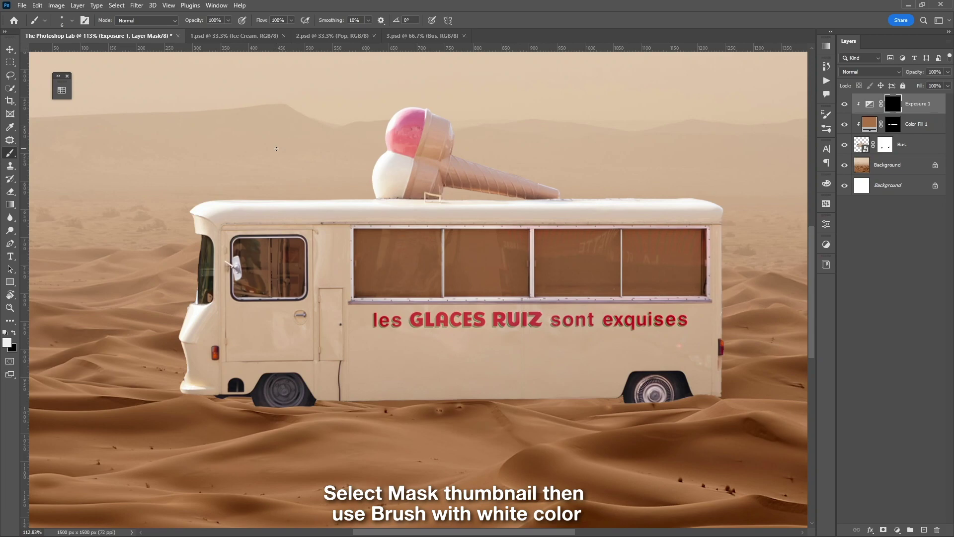
key(bracketright)
key(bracketright)
right_click(288, 141)
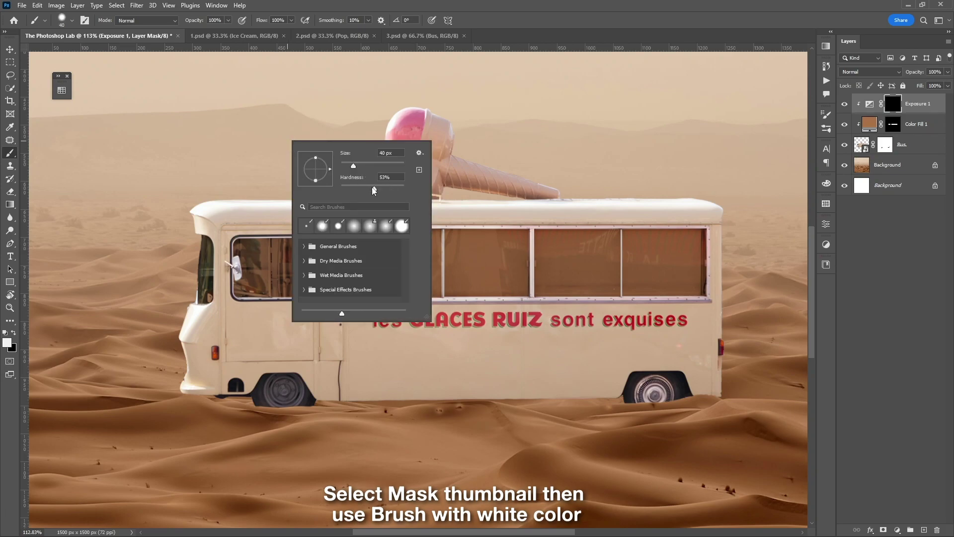
click(264, 138)
key(bracketright)
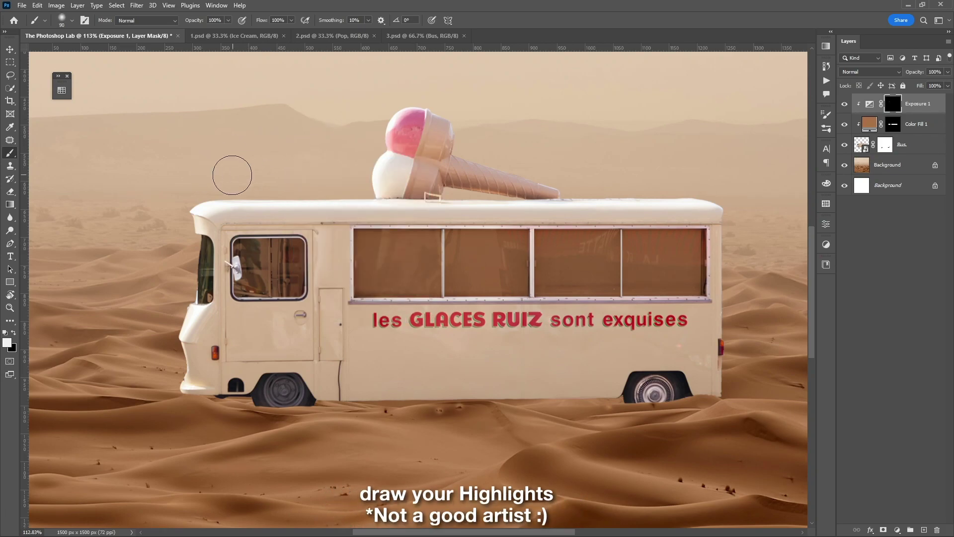
scroll(230, 174, up, 5)
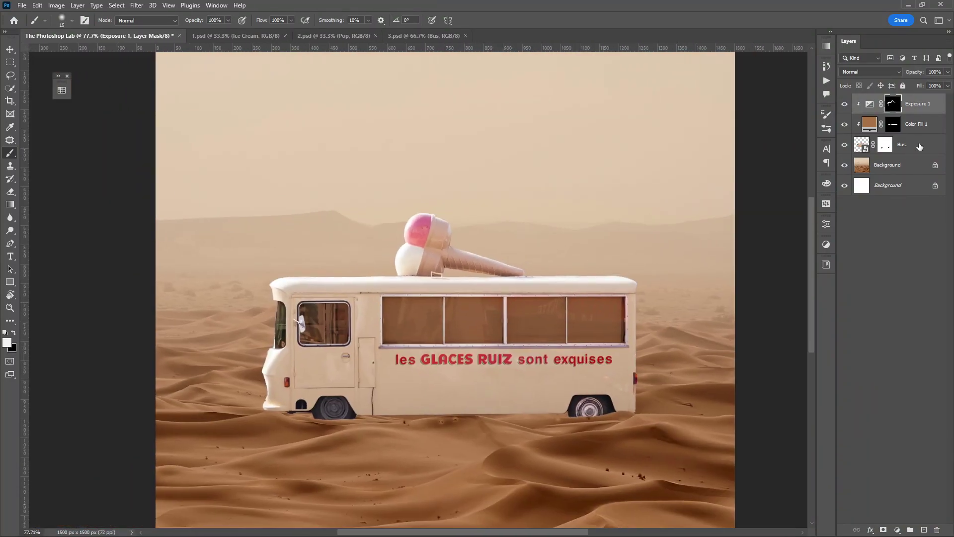
Name the bus layer group 'Bus' and switch to the ice cream source document
click(919, 146)
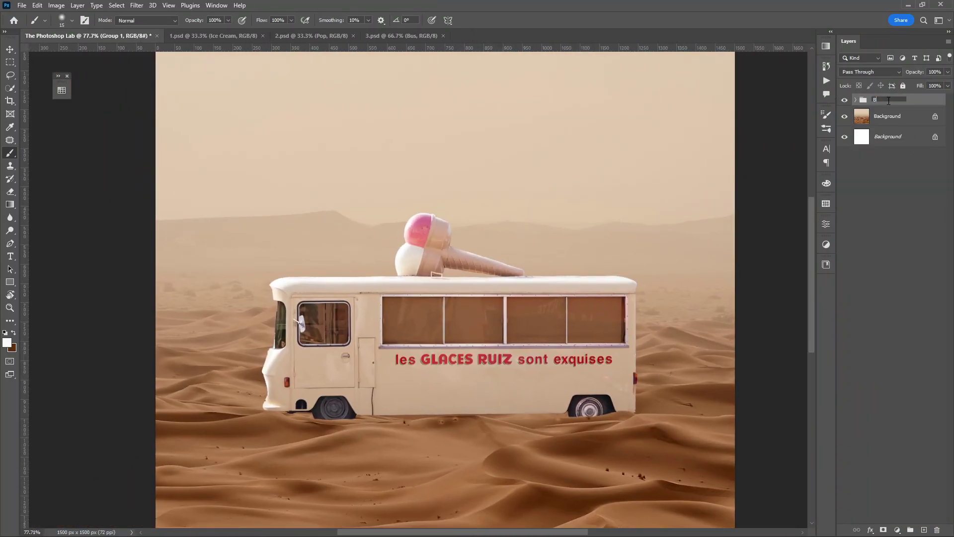
key(v)
click(219, 36)
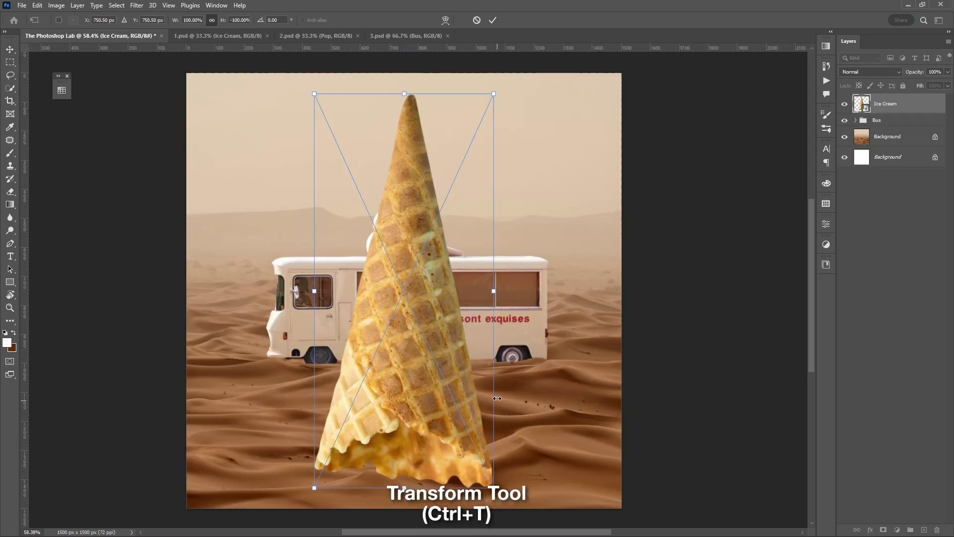
Shrink, tilt and place the cone in the lower-right dunes, then add a layer mask
mouse_move(493, 93)
mouse_down()
mouse_move(545, 122)
mouse_move(395, 362)
mouse_up()
drag(298, 427, 524, 448)
drag(559, 388, 547, 400)
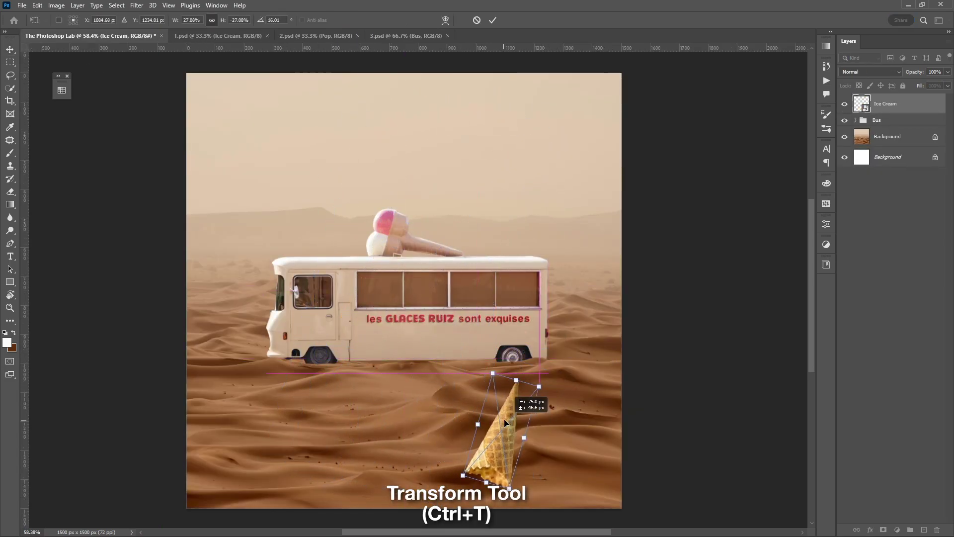
key(Return)
click(884, 529)
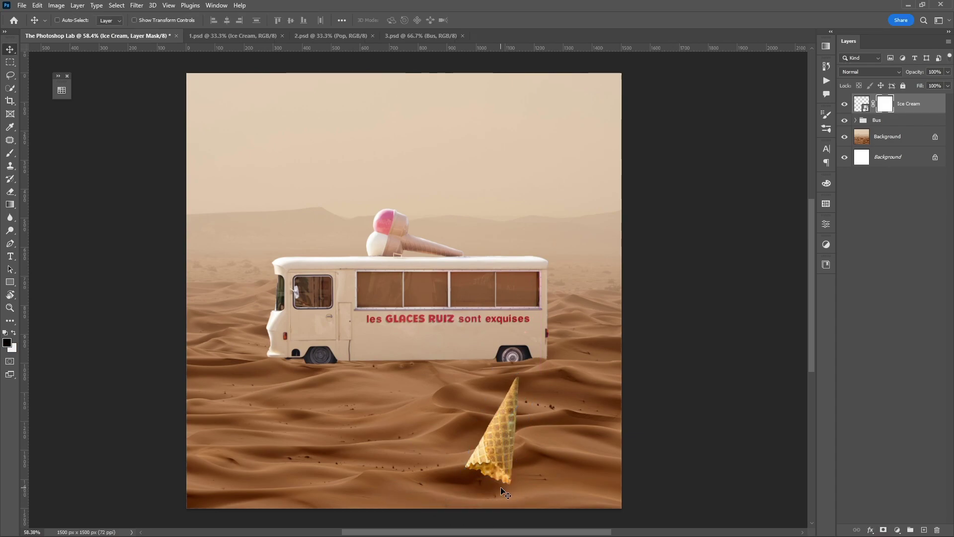
scroll(505, 492, up, 5)
Paint the cone's mask black to bury its base in the dune, refining the edge with a fine white brush
key(b)
right_click(390, 427)
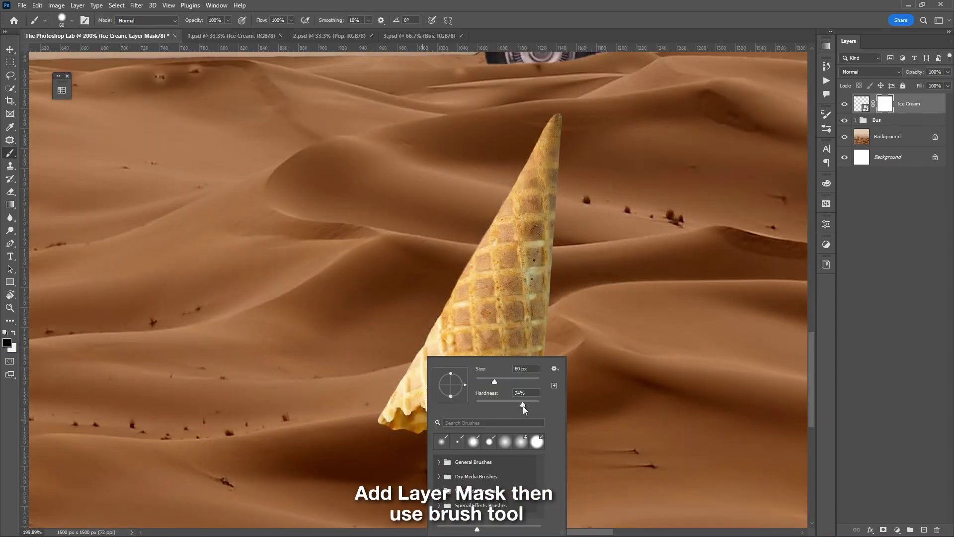
key(Return)
drag(368, 455, 497, 378)
mouse_move(572, 318)
mouse_down()
mouse_move(423, 352)
mouse_move(521, 471)
mouse_up()
key(bracketleft)
key(bracketleft)
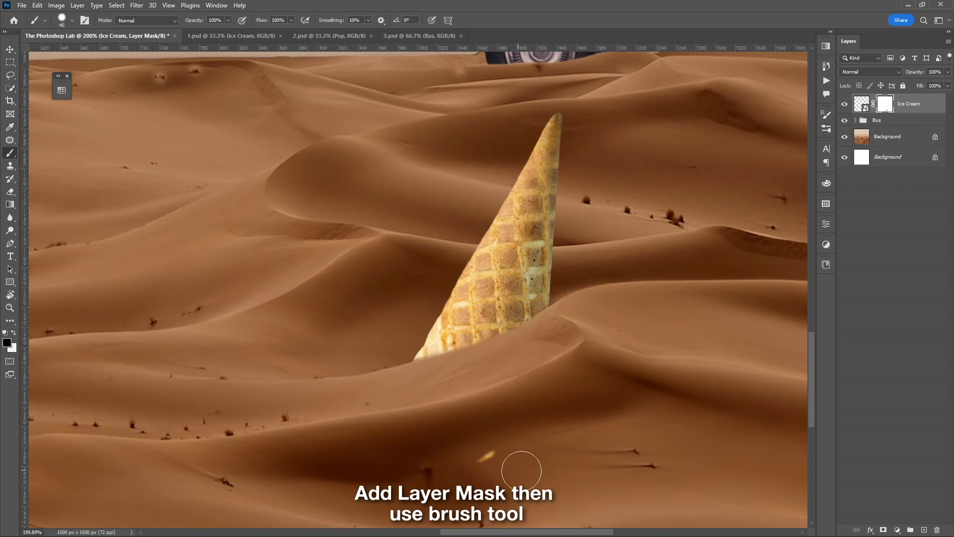
scroll(443, 371, up, 4)
key(bracketleft)
key(bracketleft)
key(bracketleft)
key(x)
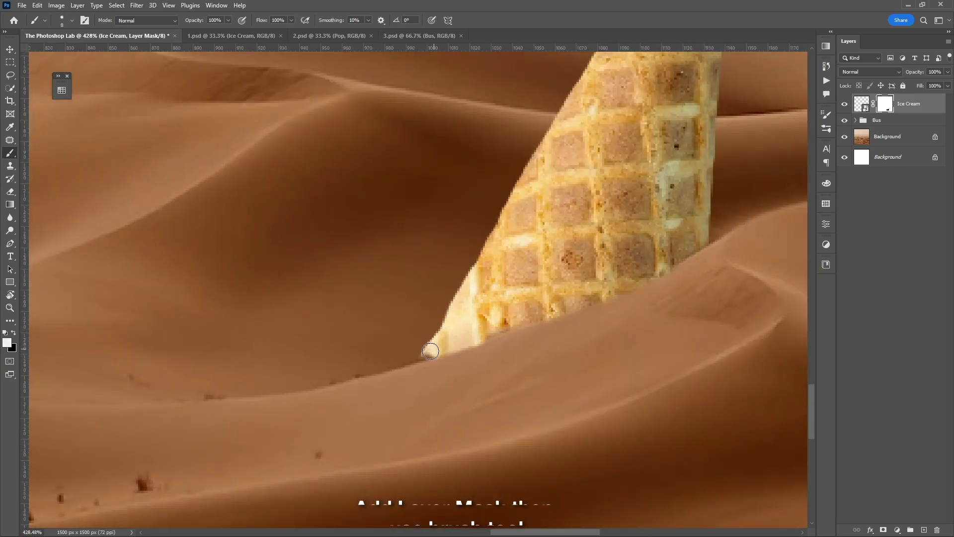
drag(486, 352, 455, 357)
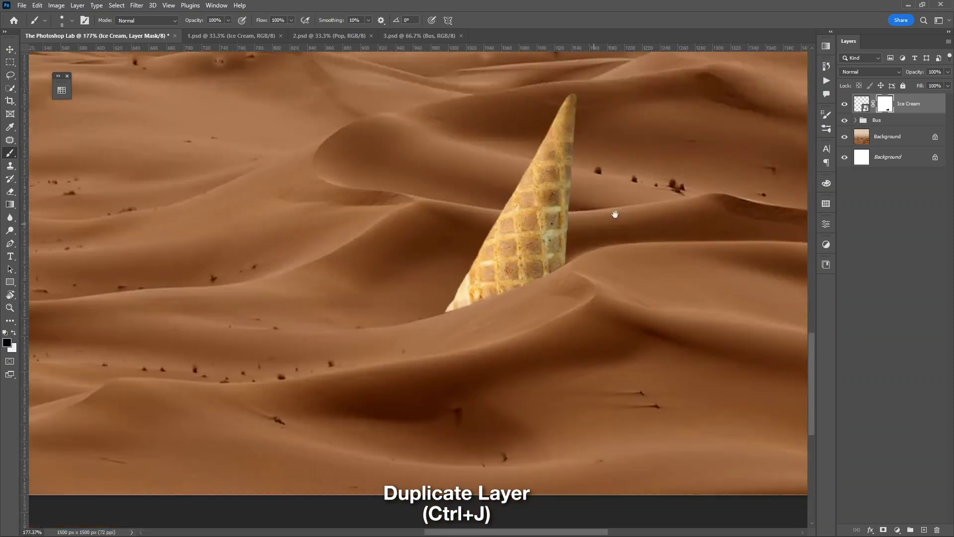
scroll(511, 362, down, 4)
Duplicate the cone, shrink and tilt the copy further left, and mask its lower part into the sand
scroll(510, 363, up, 1)
key(ctrl+j)
drag(579, 341, 386, 356)
key(ctrl+t)
mouse_move(398, 227)
mouse_down()
mouse_move(358, 328)
mouse_move(364, 319)
mouse_up()
drag(339, 376, 436, 345)
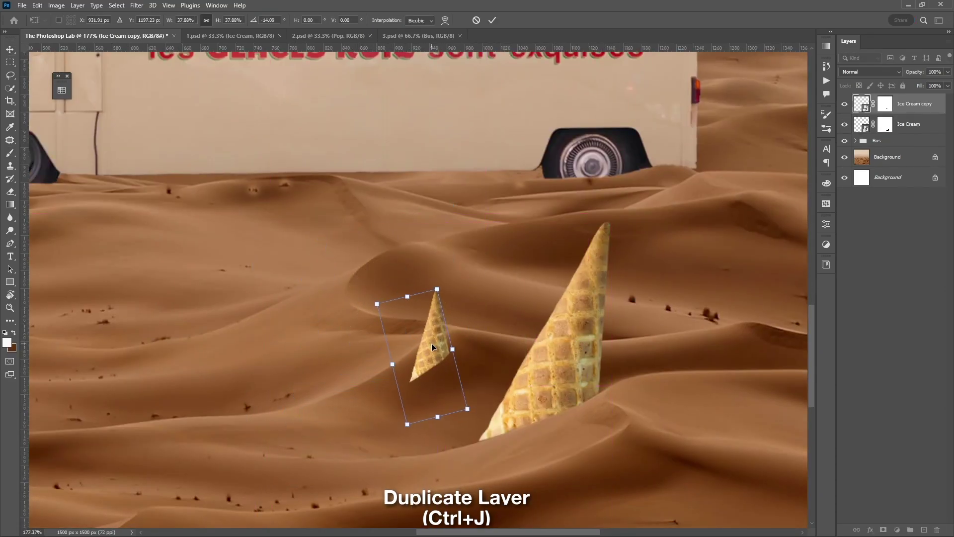
key(Return)
scroll(435, 345, up, 4)
key(b)
drag(428, 310, 486, 303)
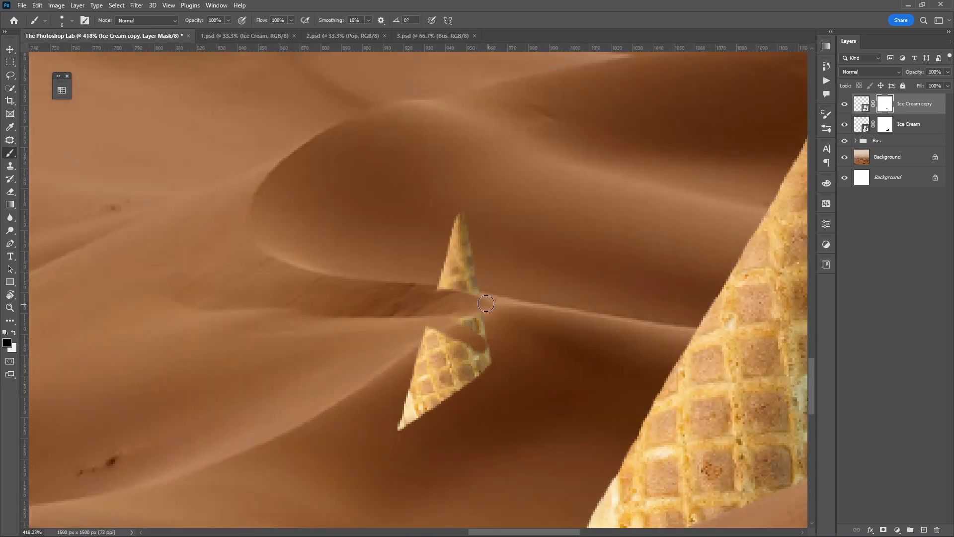
drag(435, 344, 434, 370)
scroll(434, 371, down, 4)
Copy a third cone up and to the right, shrinking and rotating it
key(v)
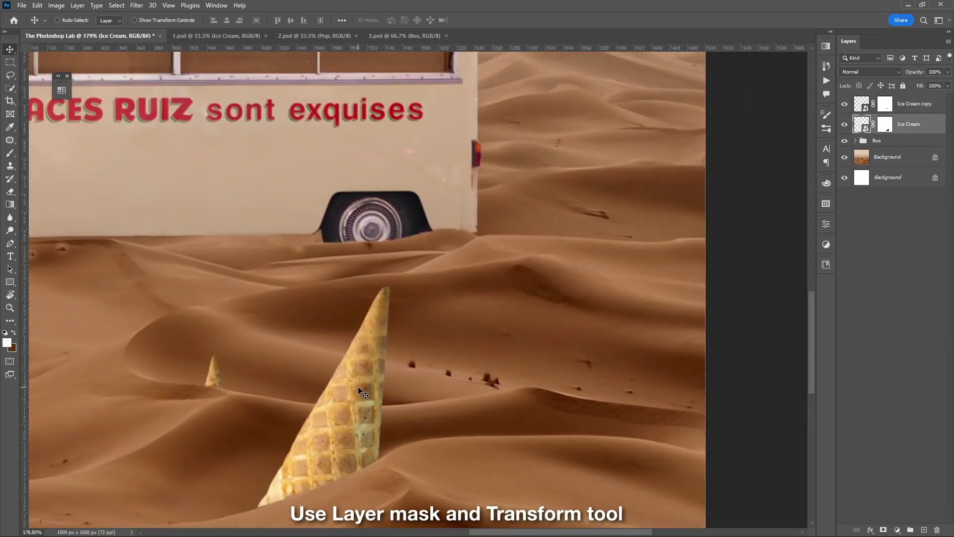
drag(353, 407, 596, 215)
key(ctrl+t)
mouse_move(634, 93)
mouse_down()
mouse_move(608, 139)
mouse_move(622, 207)
mouse_move(550, 133)
mouse_move(639, 195)
mouse_up()
key(Return)
key(b)
scroll(577, 224, up, 5)
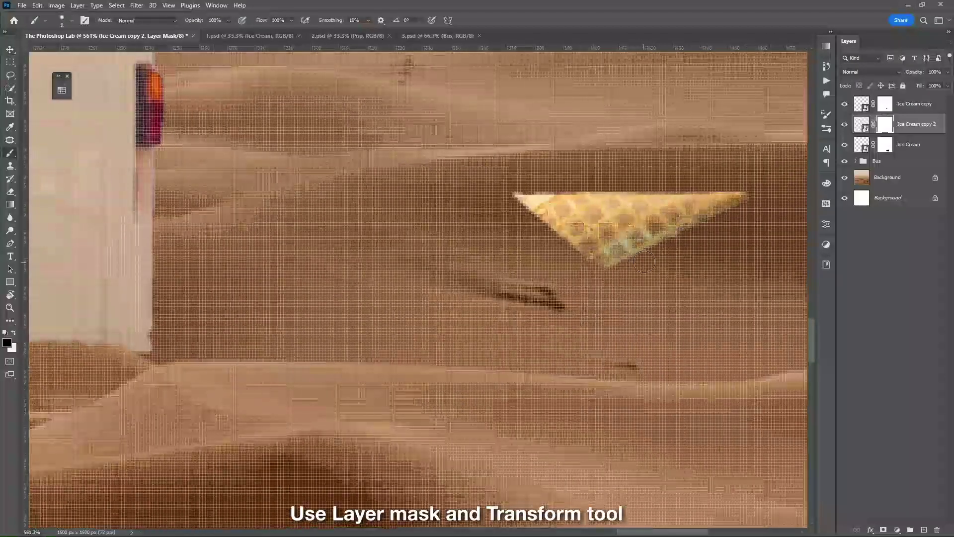
Flip the third cone vertically, rotate it -33°, and mask most of it into the distant dune
key(ctrl+t)
right_click(588, 218)
click(639, 422)
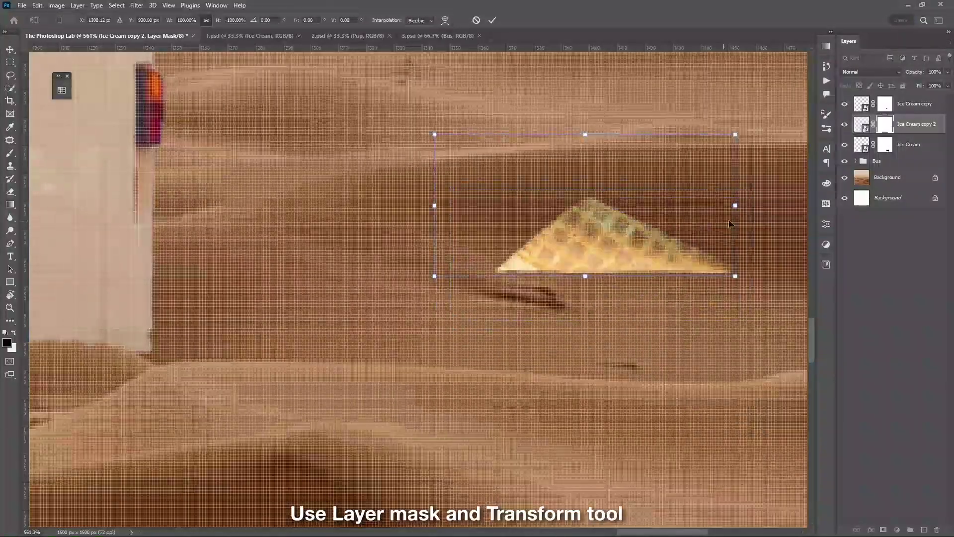
drag(736, 288, 677, 216)
key(Return)
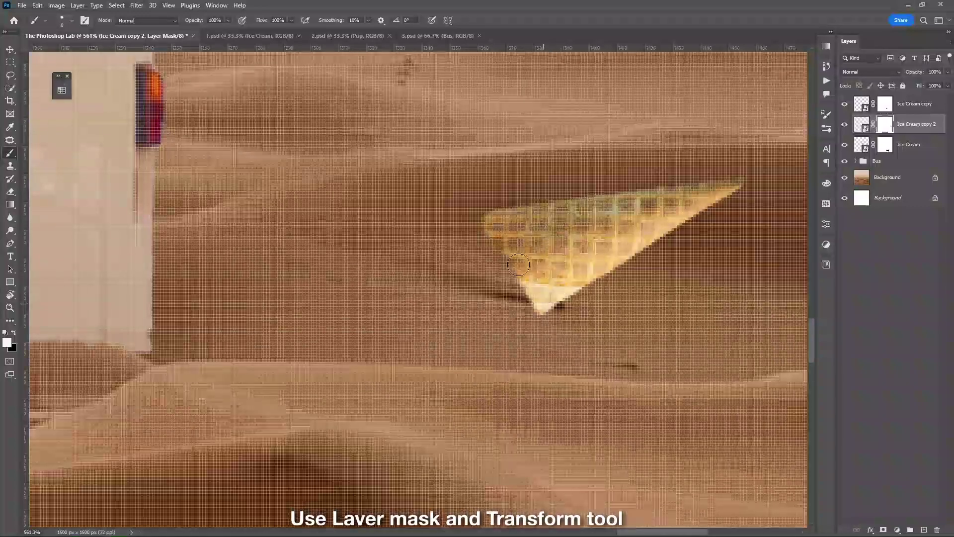
mouse_move(497, 224)
mouse_down()
mouse_move(556, 260)
mouse_move(623, 255)
mouse_up()
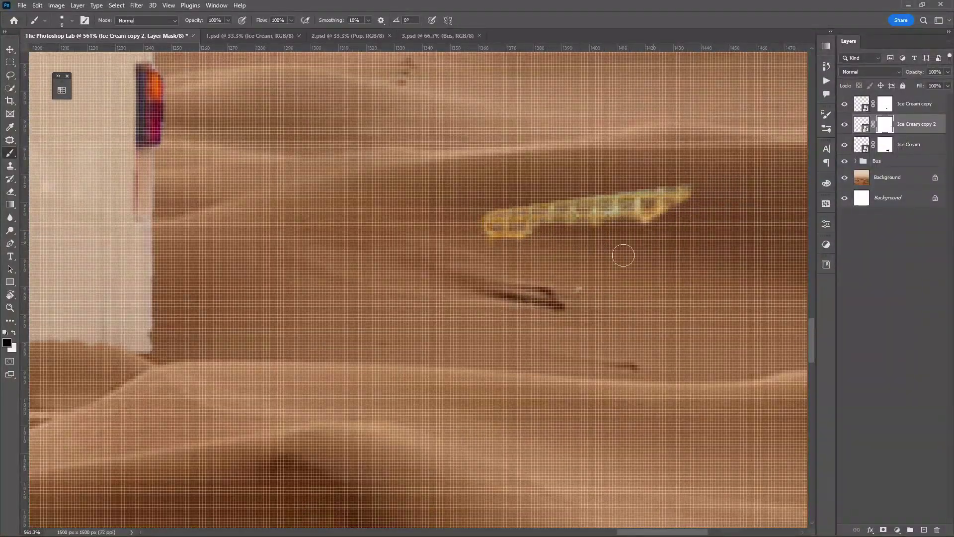
scroll(697, 192, down, 4)
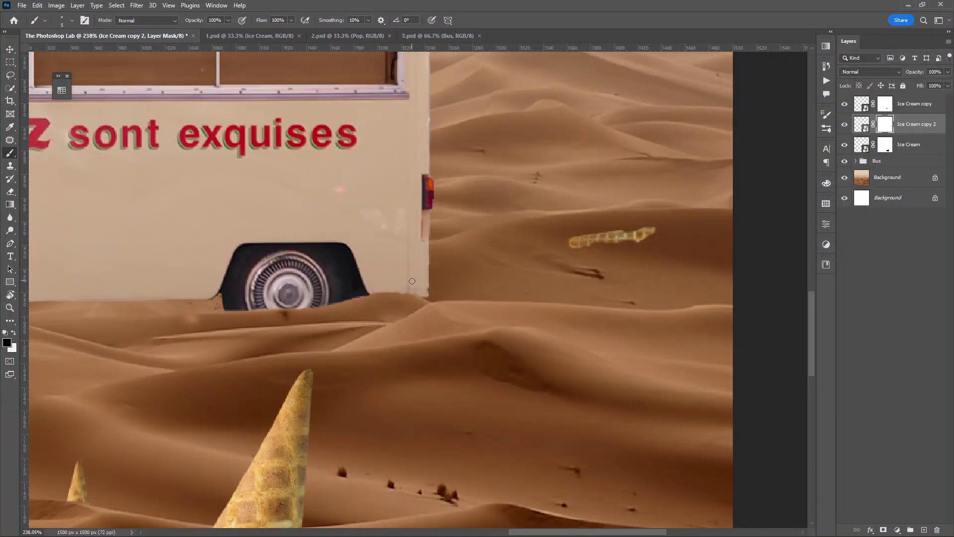
scroll(412, 281, down, 5)
scroll(648, 298, up, 1)
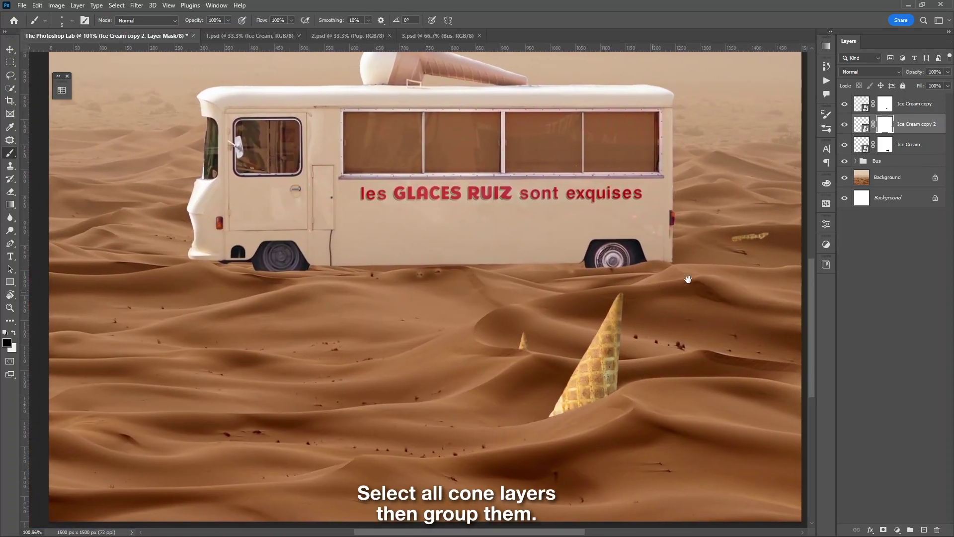
Group the three Ice Cream cone layers into a group named Cones
click(927, 148)
shift+click(919, 110)
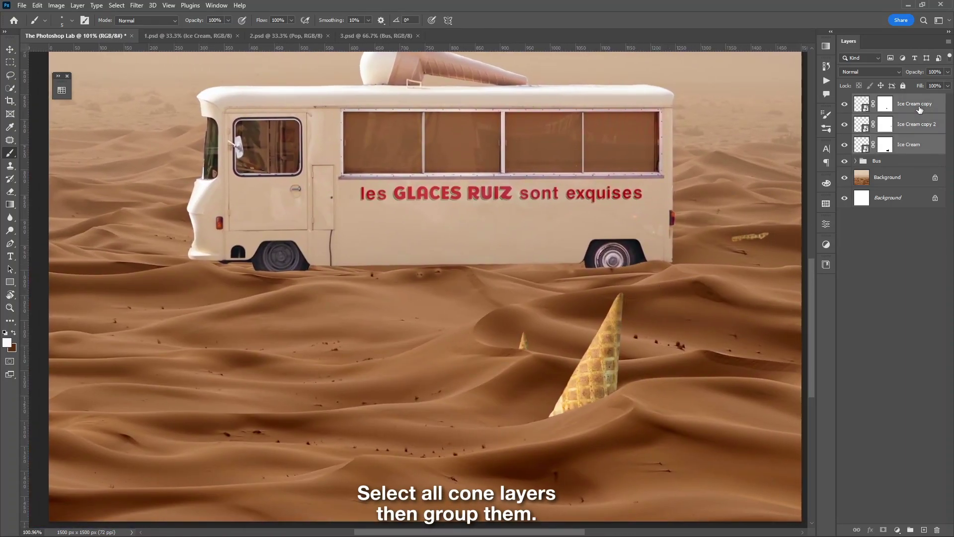
key(ctrl+g)
double_click(885, 102)
text(Cones)
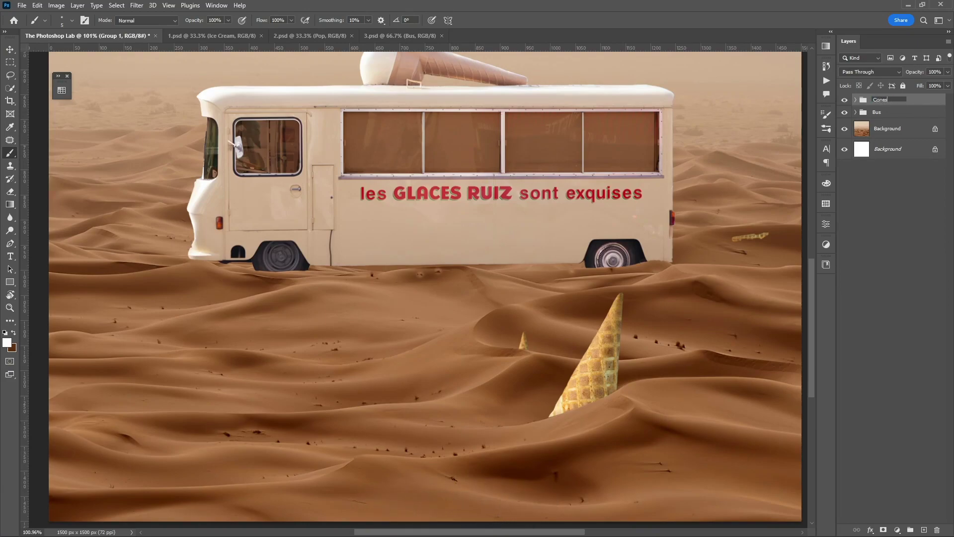
key(Return)
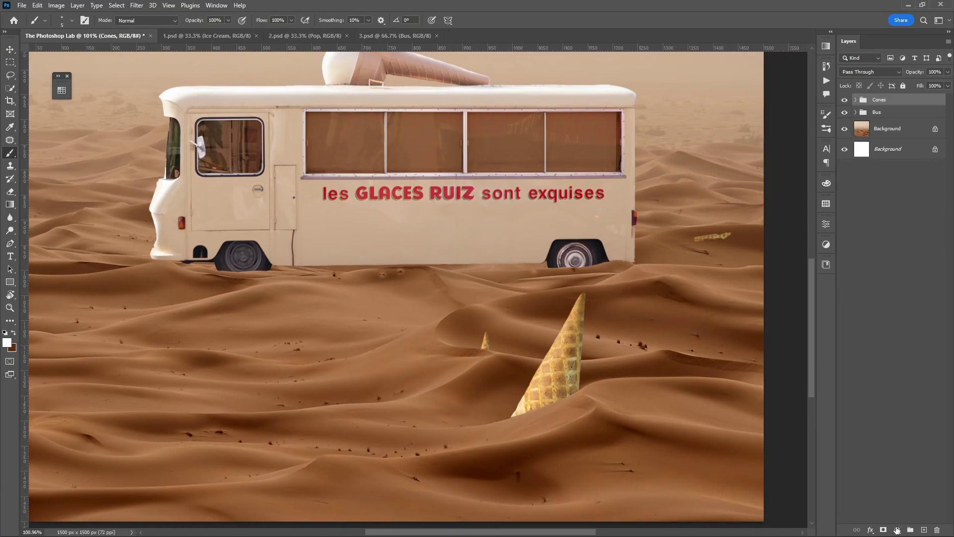
Add a Hue/Saturation layer clipped to the Cones group with Saturation -35
click(898, 530)
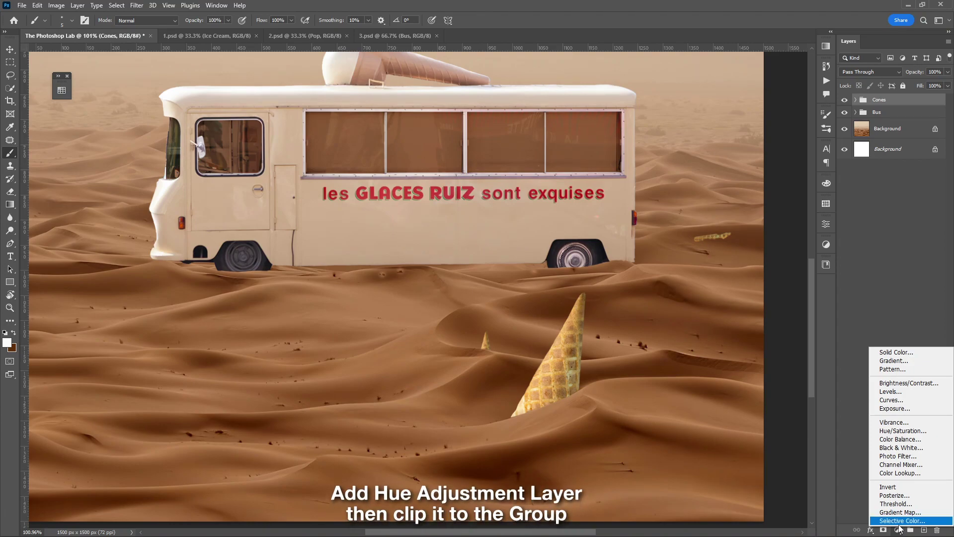
click(898, 431)
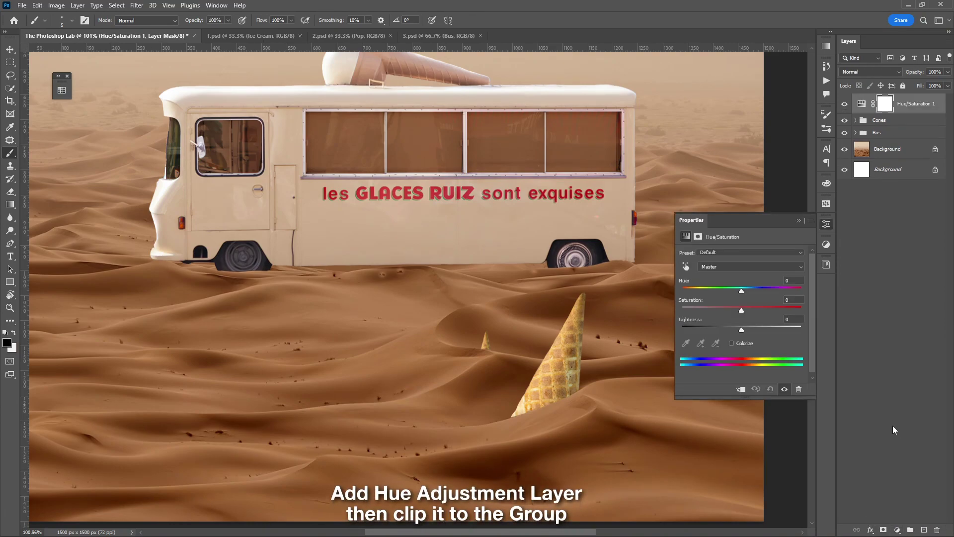
right_click(905, 105)
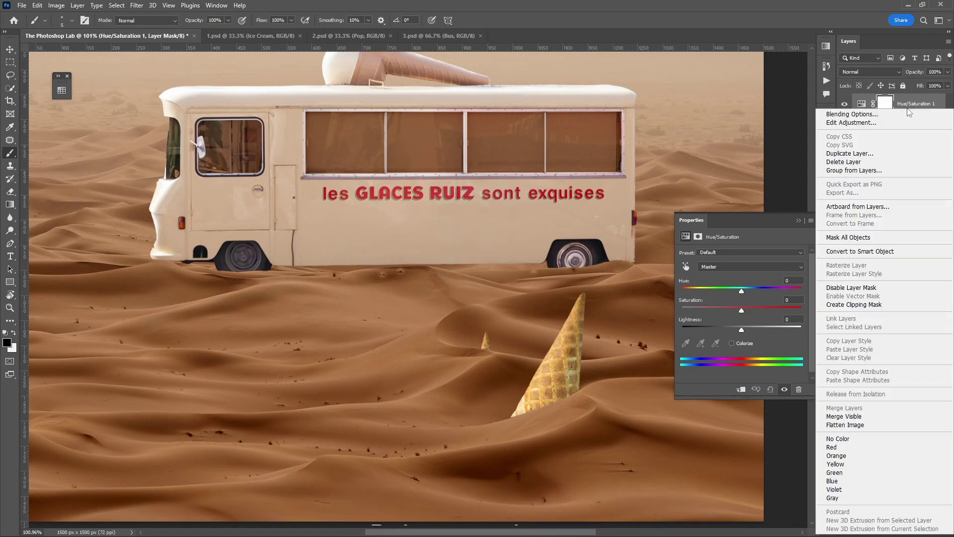
click(889, 304)
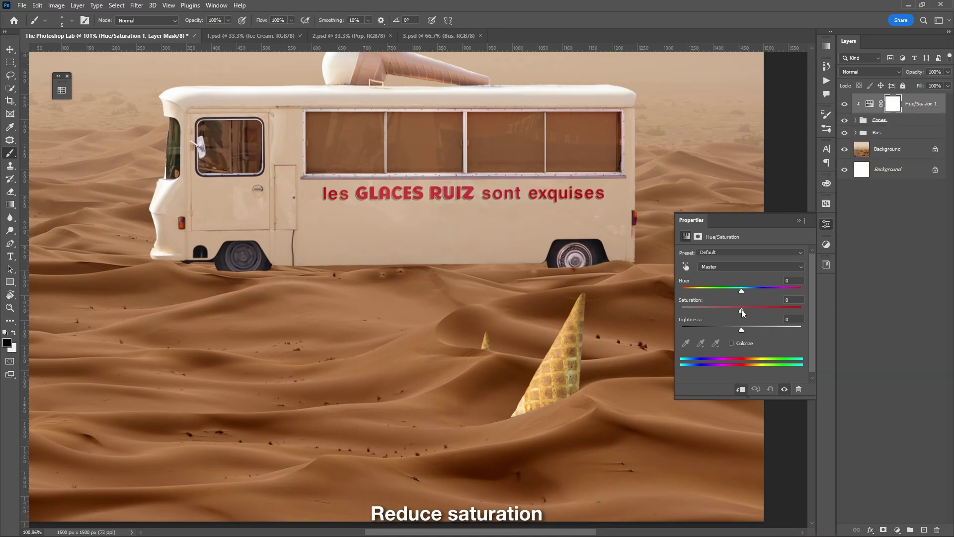
drag(724, 312, 721, 312)
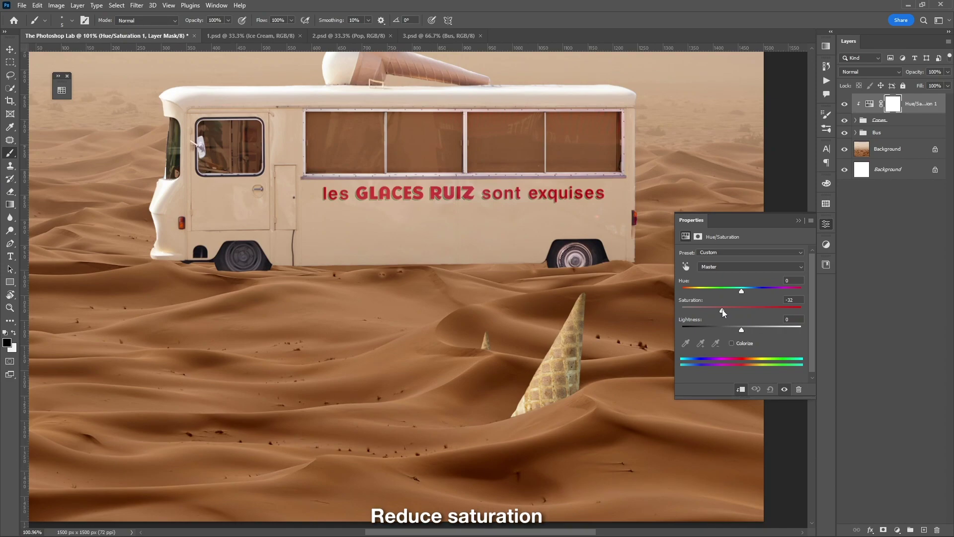
click(797, 220)
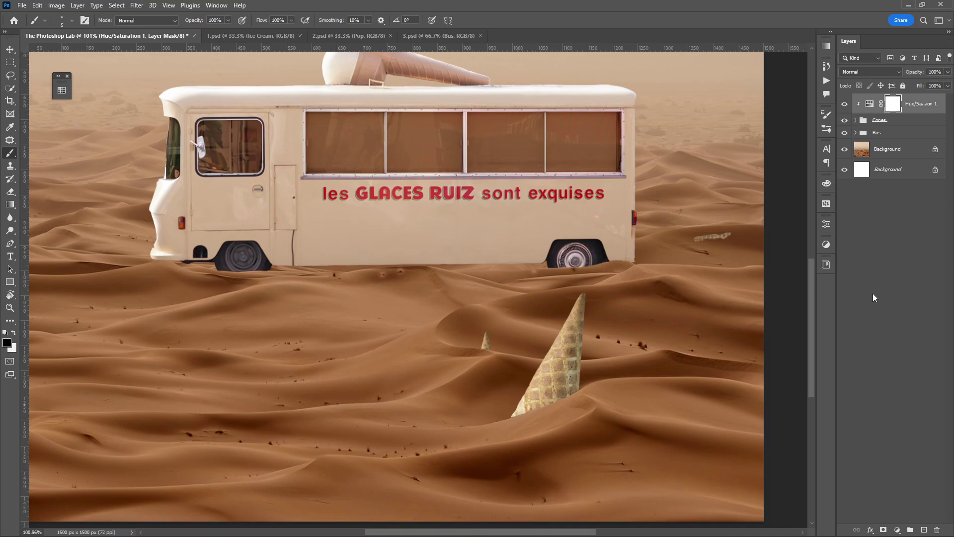
click(897, 530)
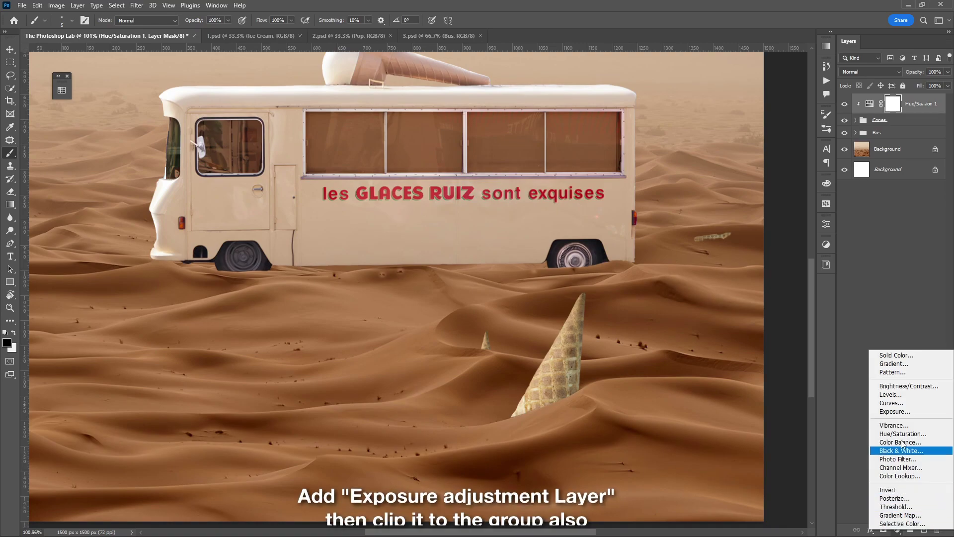
Clip an Exposure 2 layer at about +2.94 to the cones and invert its mask
click(895, 411)
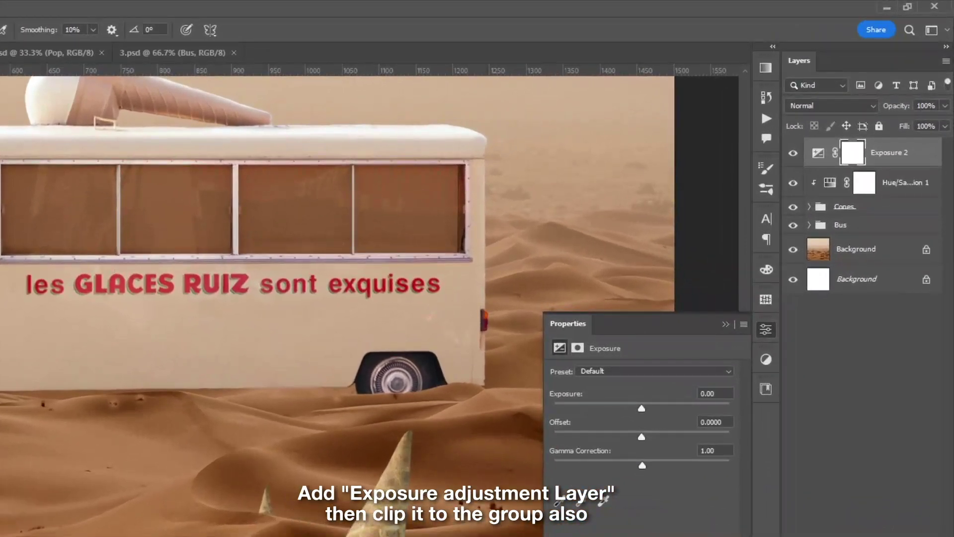
right_click(900, 166)
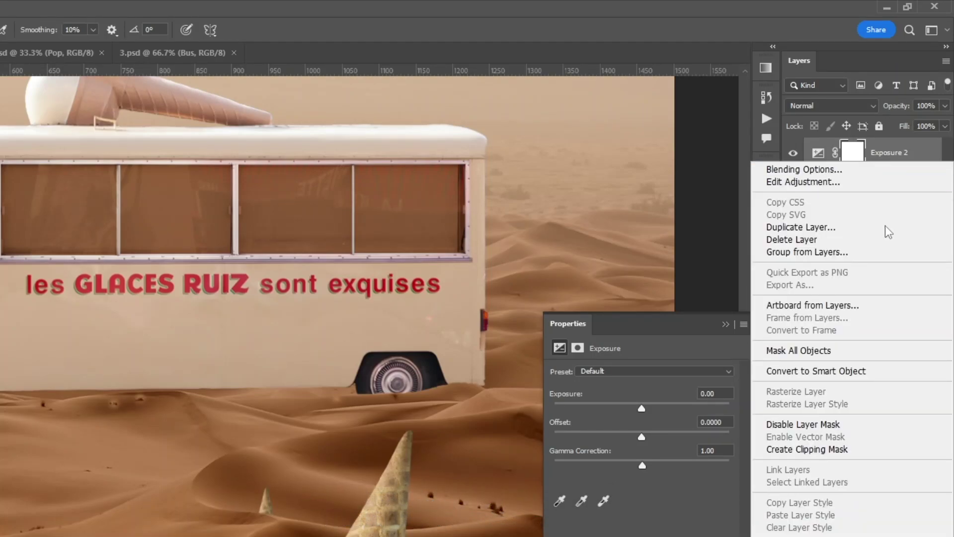
click(846, 447)
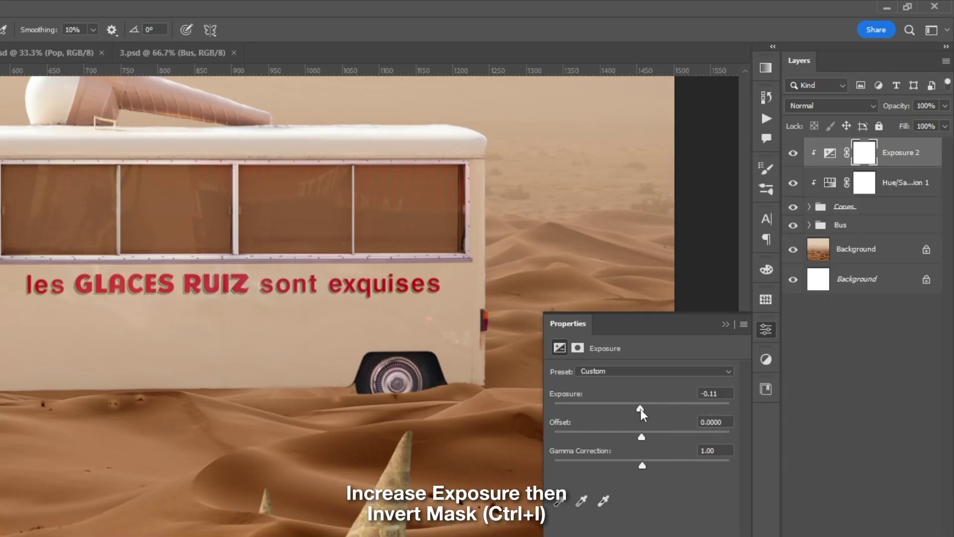
drag(640, 410, 675, 408)
click(724, 325)
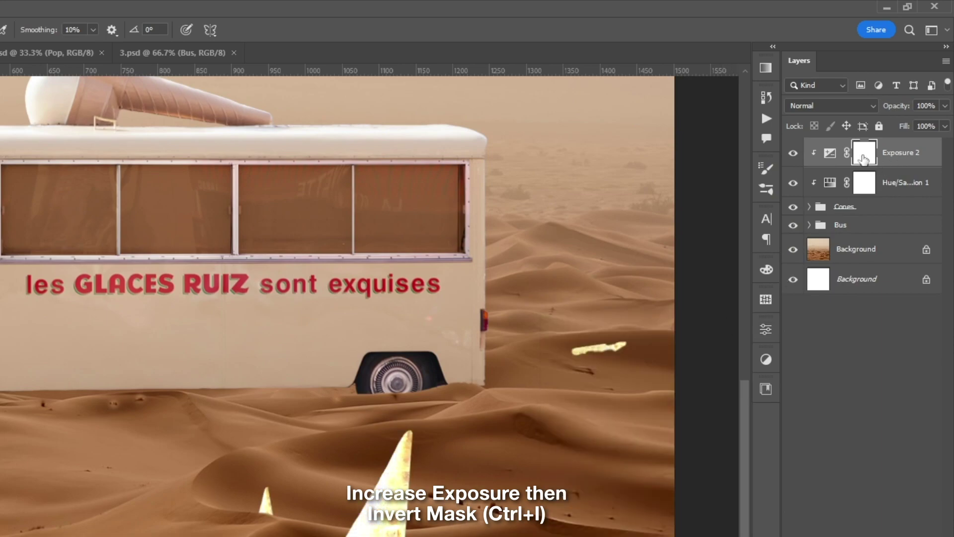
key(ctrl+i)
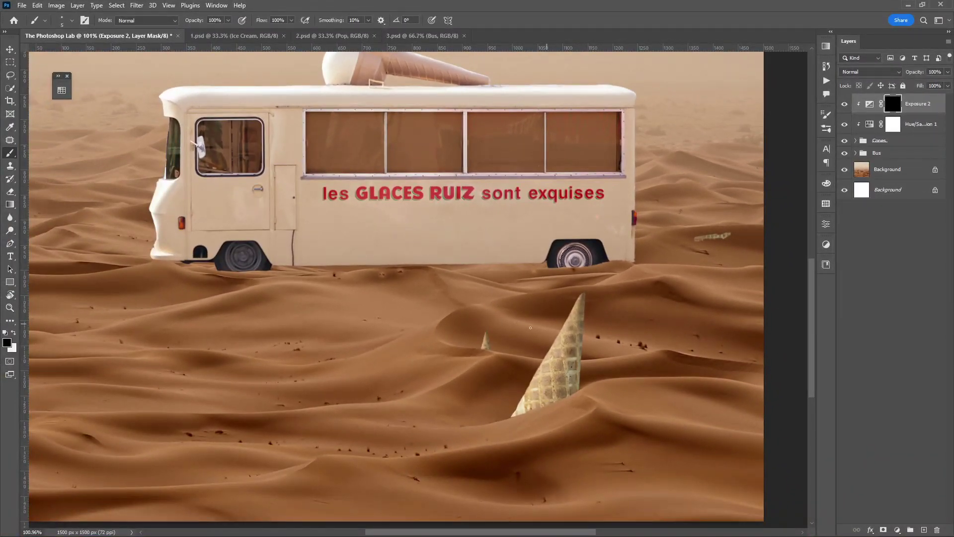
Paint soft white highlights along the cone edges on the Exposure 2 mask
right_click(592, 277)
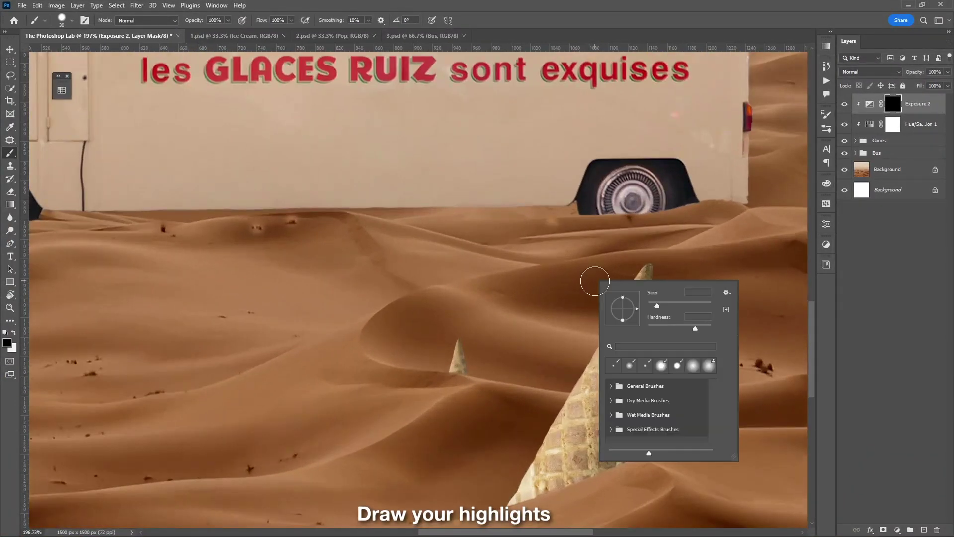
key(Return)
key(bracketright)
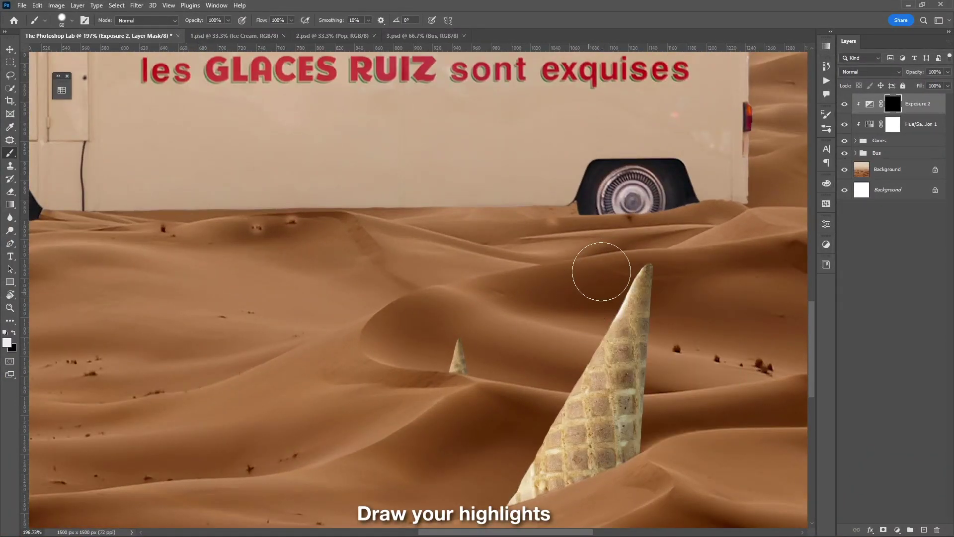
drag(564, 352, 559, 355)
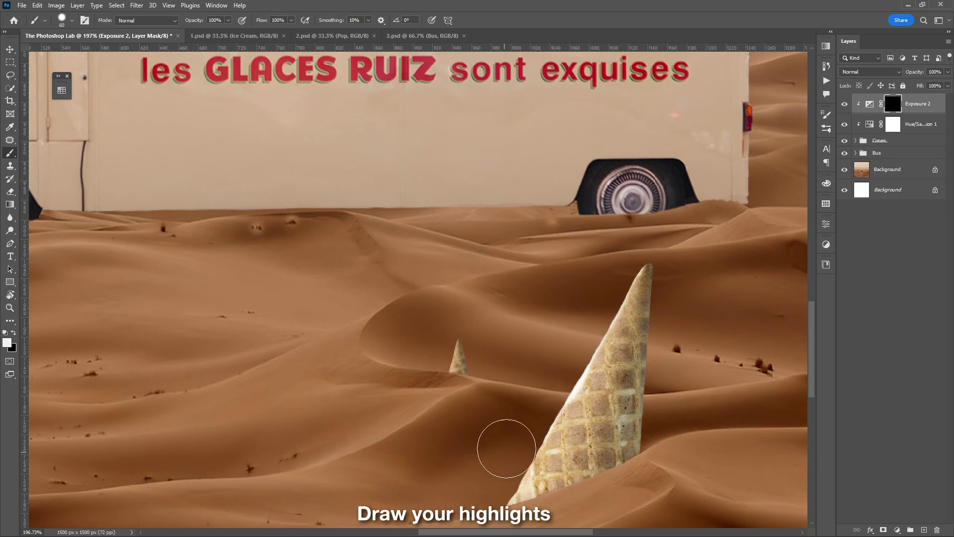
key(bracketleft)
key(bracketleft)
key(bracketleft)
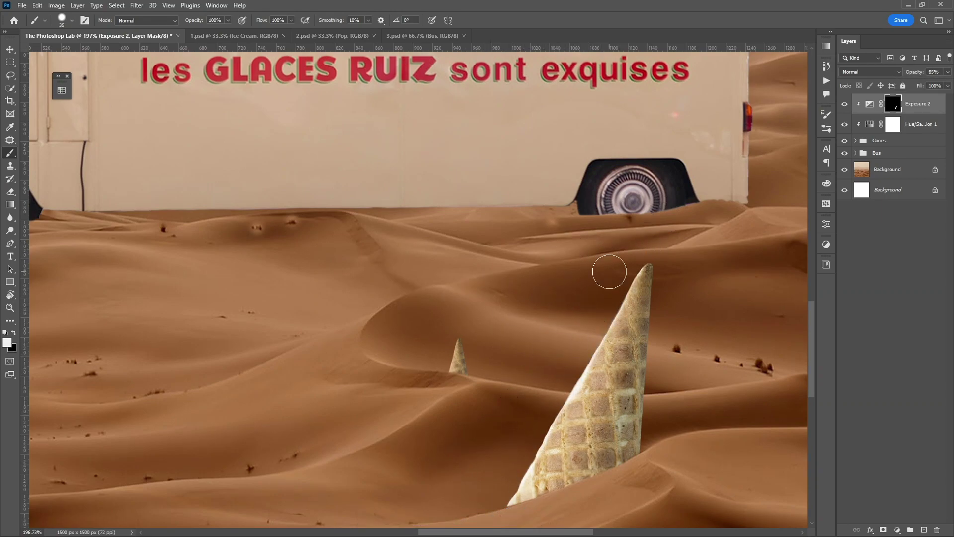
scroll(421, 329, up, 3)
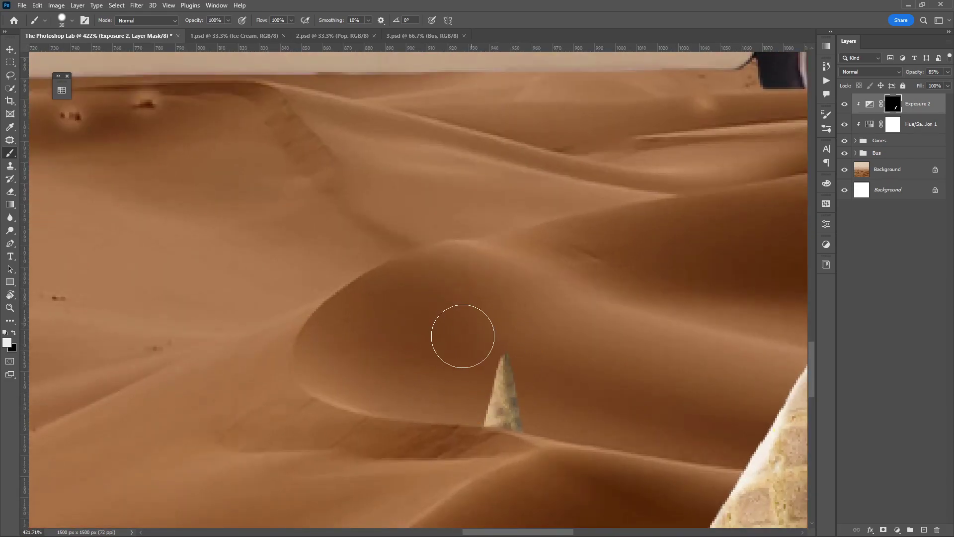
scroll(438, 420, down, 3)
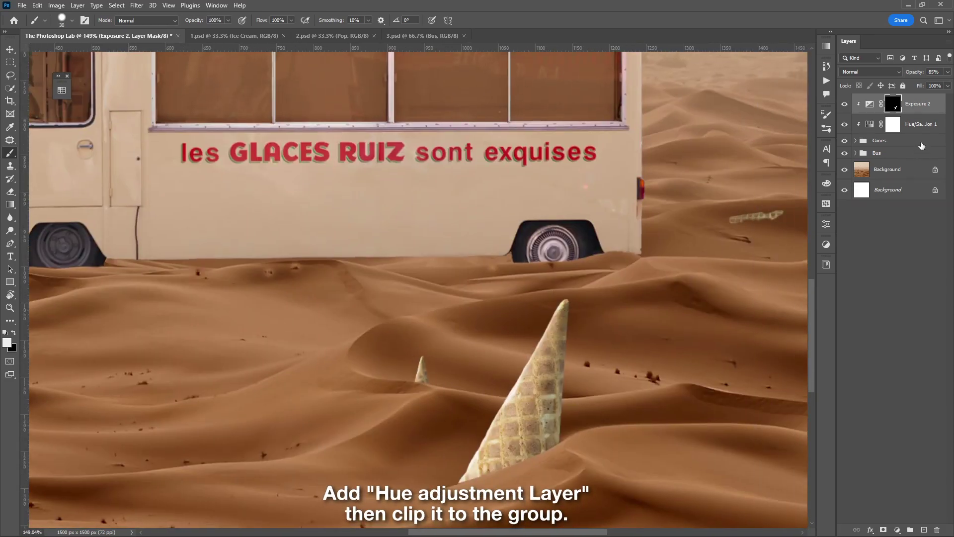
Add a Hue/Saturation 2 layer above Hue/Saturation 1 at Lightness -80, with its mask inverted
click(920, 128)
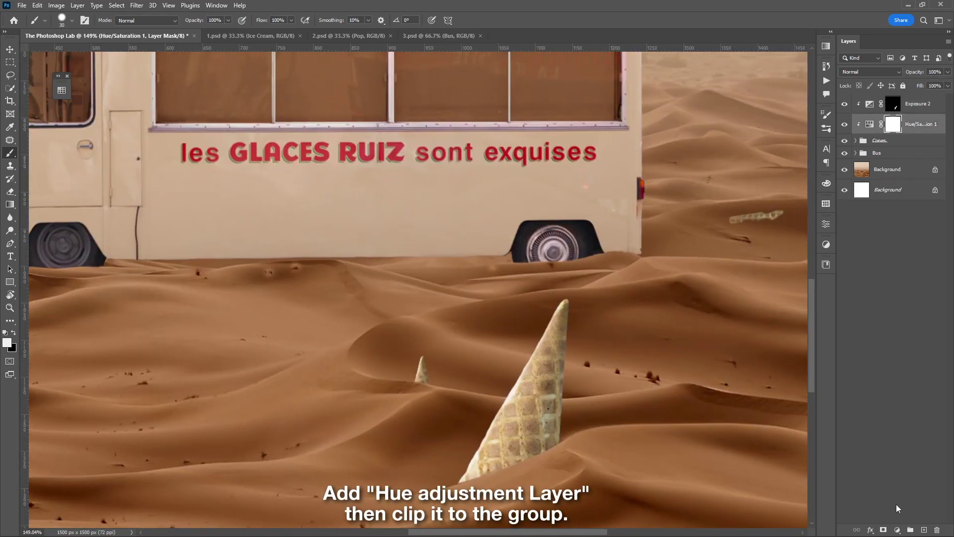
click(898, 530)
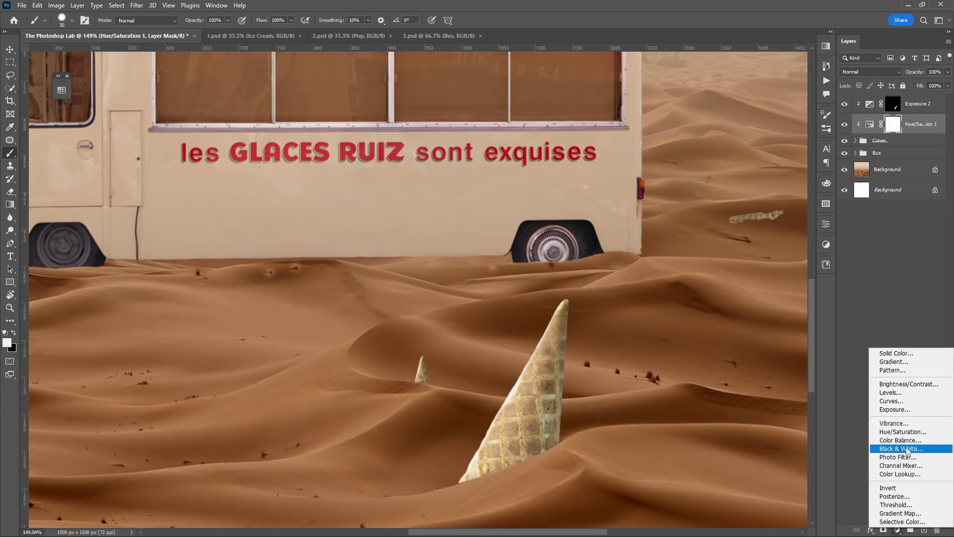
click(909, 433)
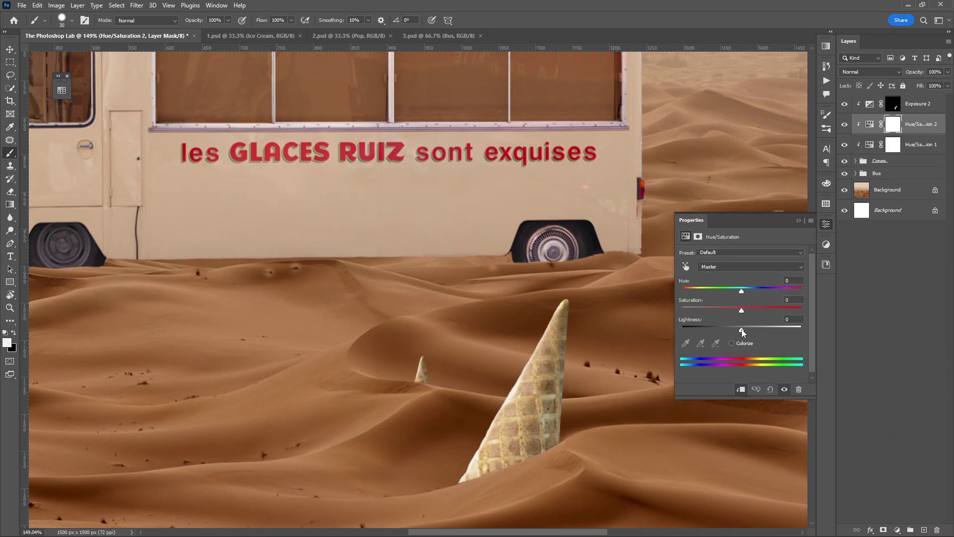
mouse_move(740, 330)
mouse_down()
mouse_move(676, 338)
mouse_move(694, 333)
mouse_up()
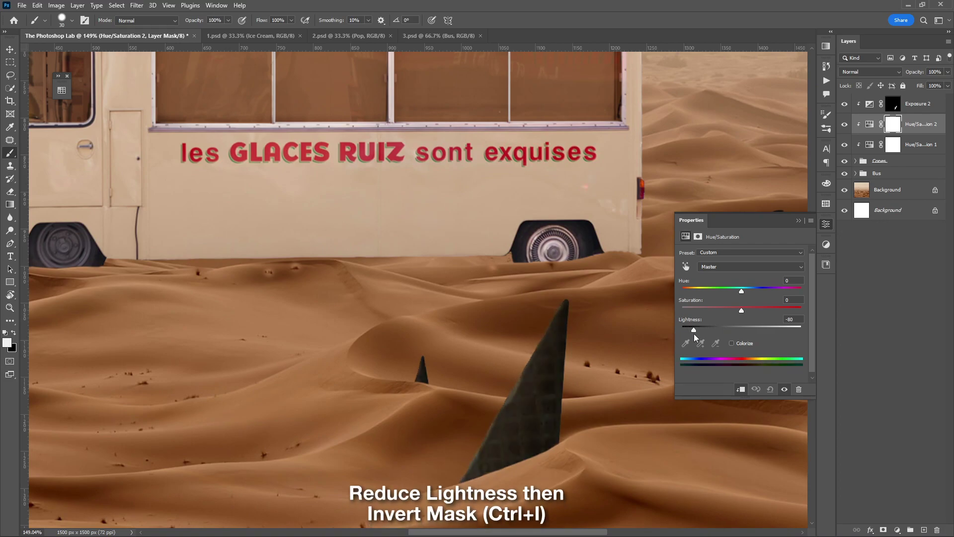
click(796, 221)
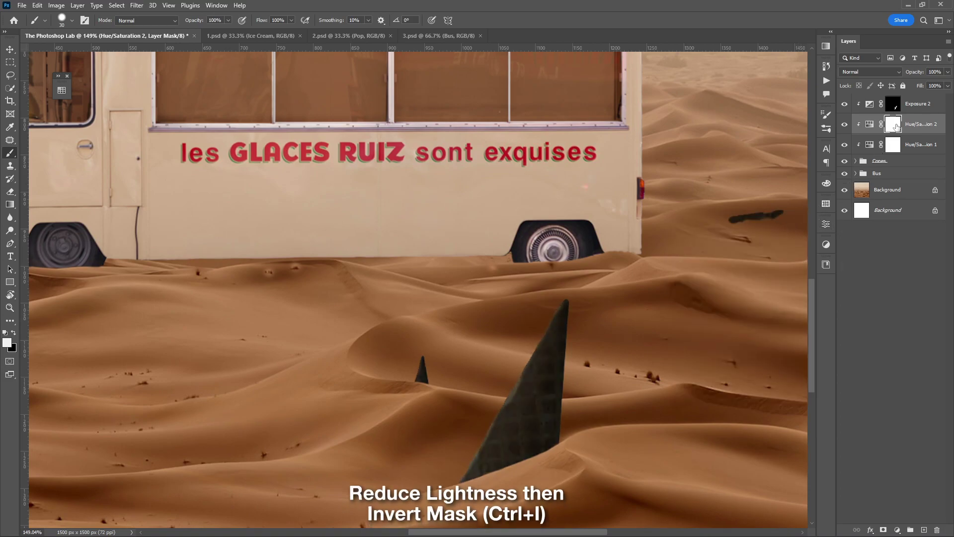
key(ctrl+i)
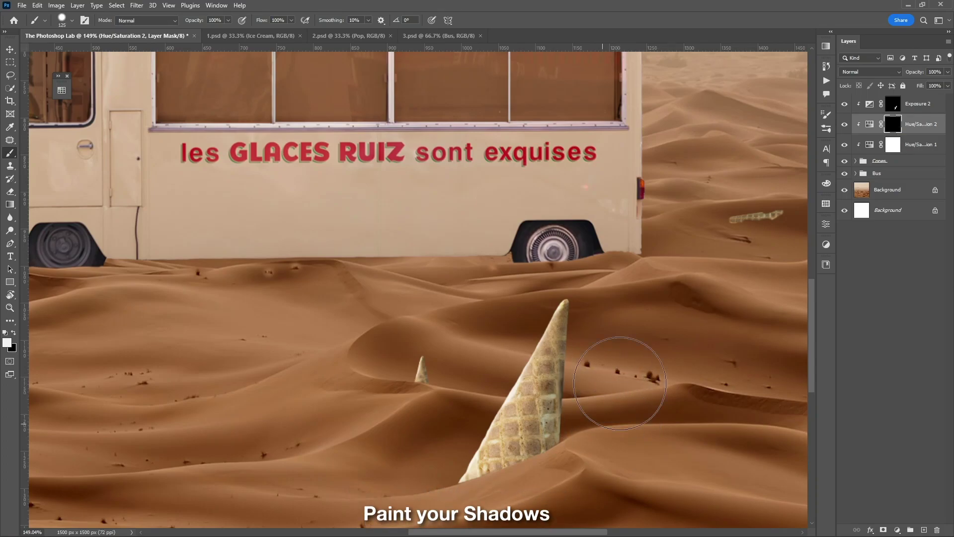
Paint shadows into the sand beside the cones and set Hue/Saturation 2 to about 70% opacity
drag(601, 358, 607, 458)
key(bracketright)
key(bracketright)
key(bracketright)
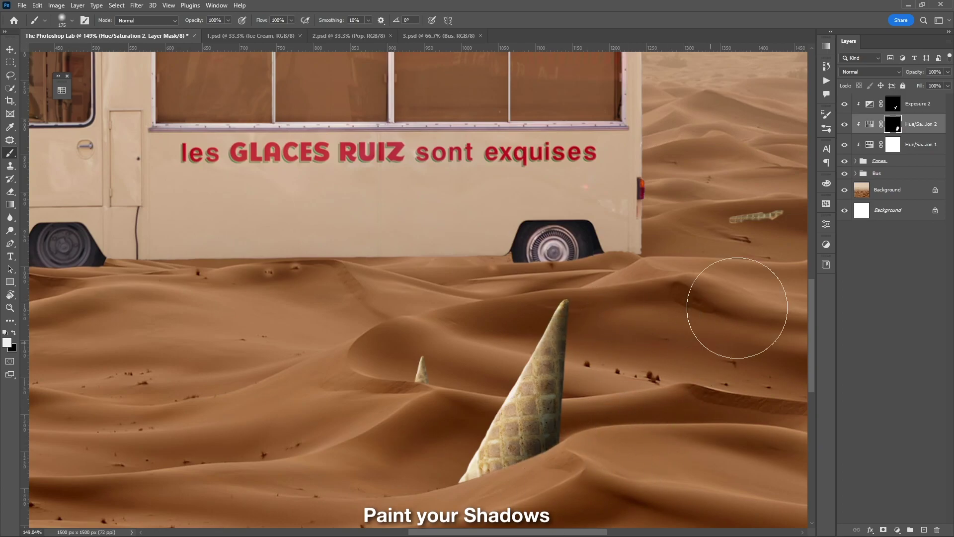
click(948, 71)
drag(947, 83, 933, 92)
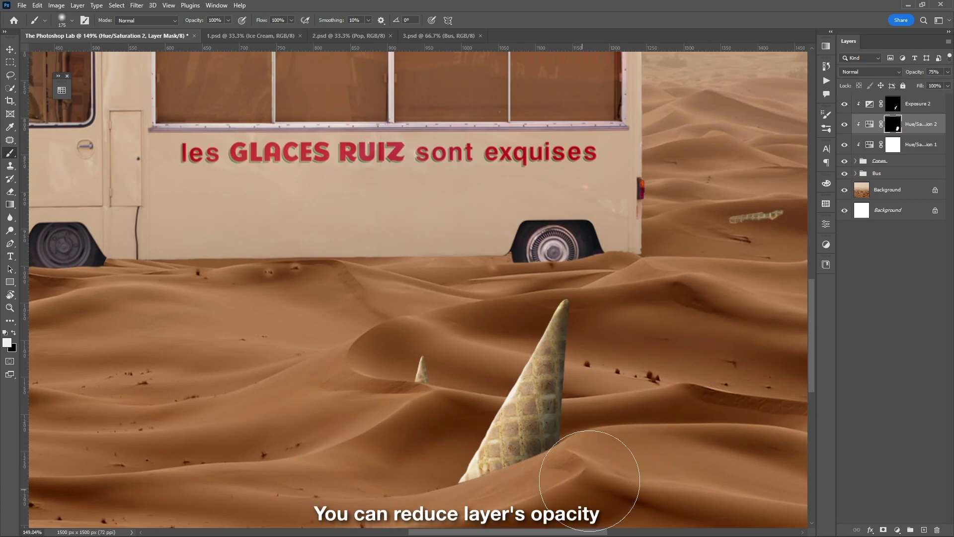
key(v)
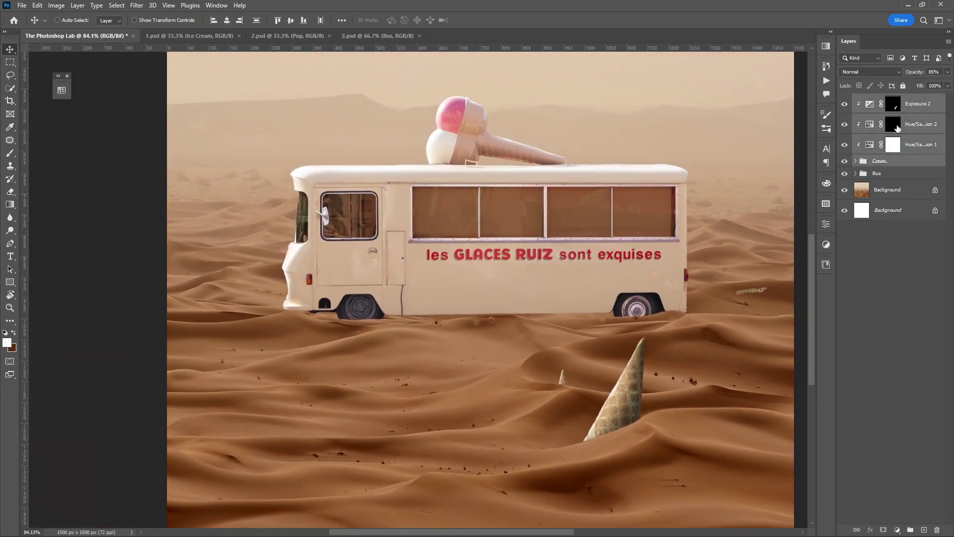
Bring the Pop layer into the desert scene, rotated upright and scaled to about 25%
click(897, 128)
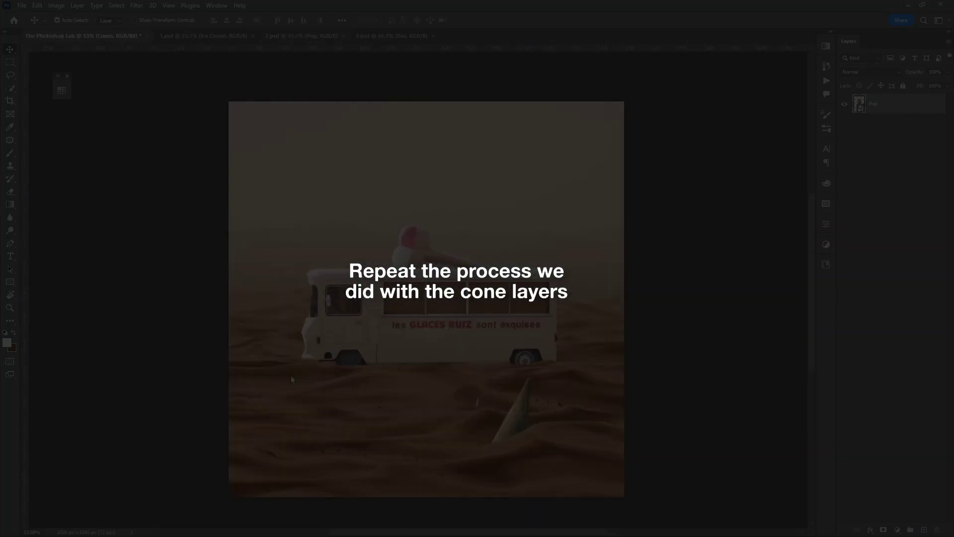
drag(291, 379, 331, 428)
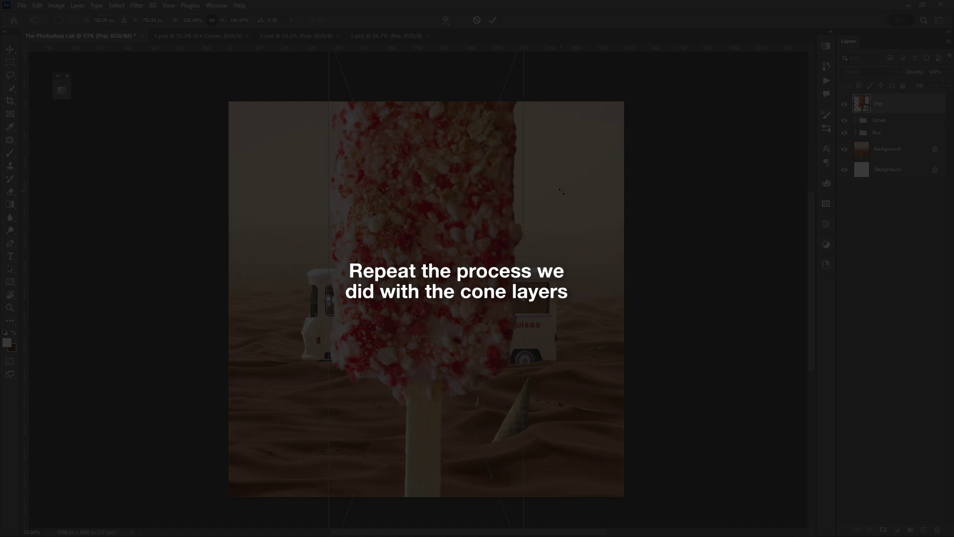
drag(561, 192, 403, 387)
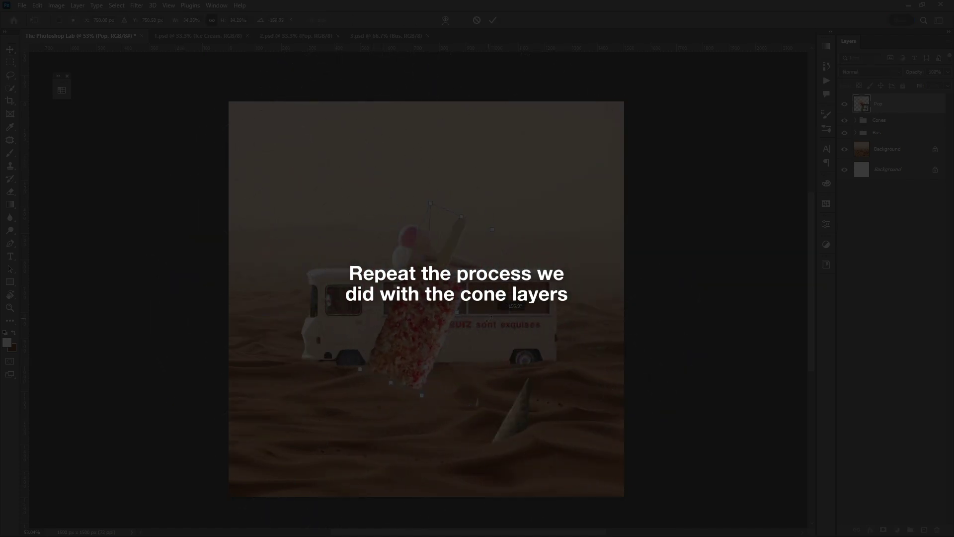
mouse_move(178, 165)
mouse_down()
mouse_move(468, 280)
mouse_move(341, 380)
mouse_up()
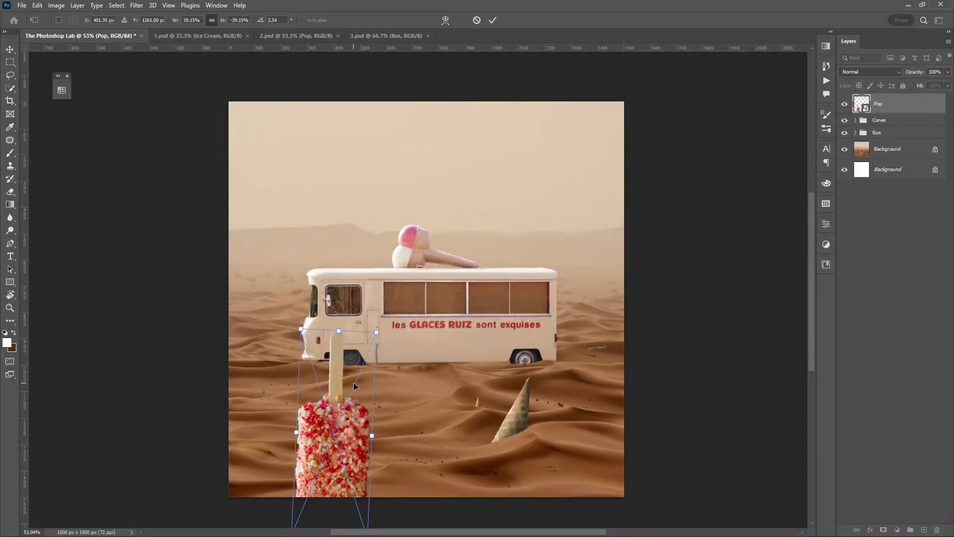
drag(342, 381, 336, 417)
Commit the popsicle transform and mask its lower part into the sand
key(Return)
key(b)
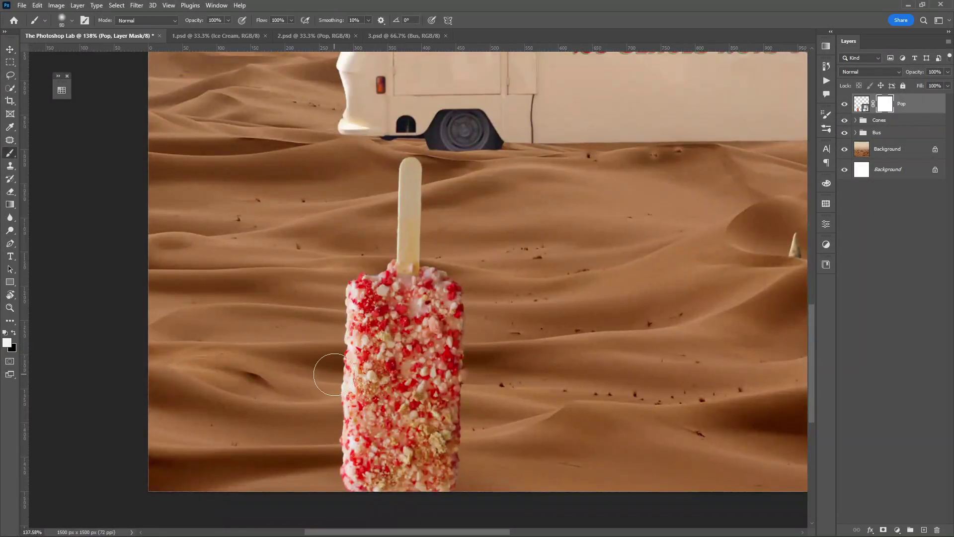
right_click(338, 358)
mouse_move(348, 381)
mouse_down()
mouse_move(443, 388)
mouse_move(447, 413)
mouse_move(330, 479)
mouse_up()
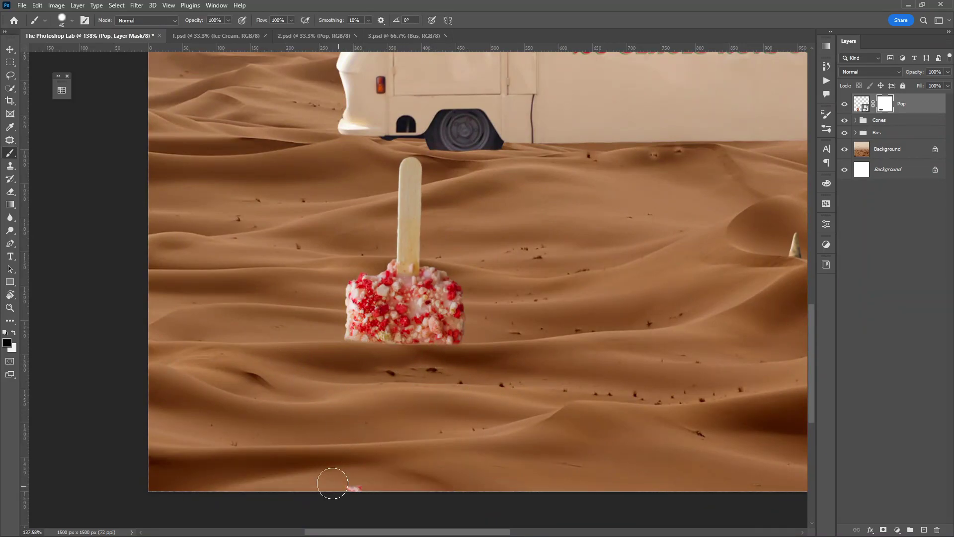
scroll(343, 343, up, 5)
key(x)
key(bracketleft)
key(bracketleft)
key(bracketleft)
Duplicate the popsicle, move the copy left and tilt it about 25 degrees
key(ctrl+0)
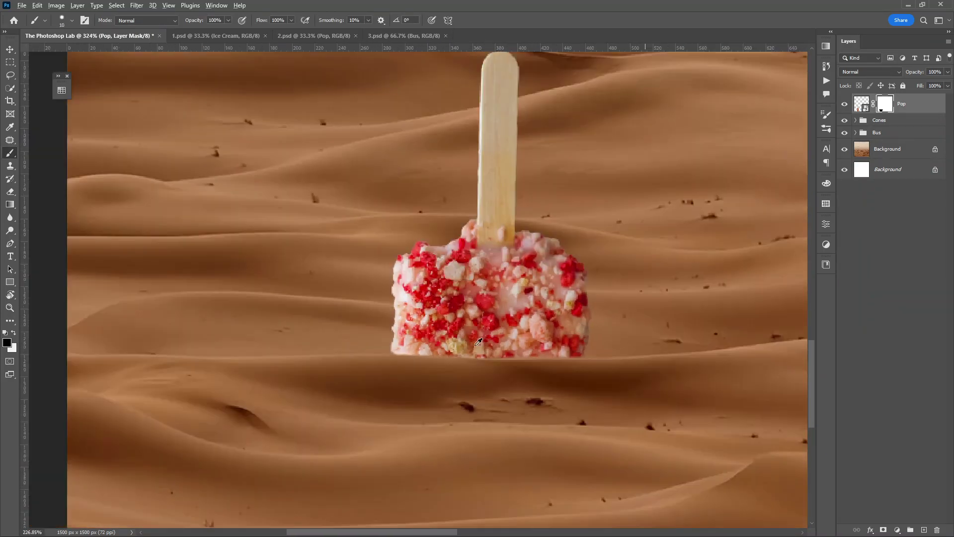
drag(479, 348, 351, 273)
key(ctrl+t)
mouse_move(379, 164)
mouse_down()
mouse_move(435, 209)
mouse_move(269, 311)
mouse_up()
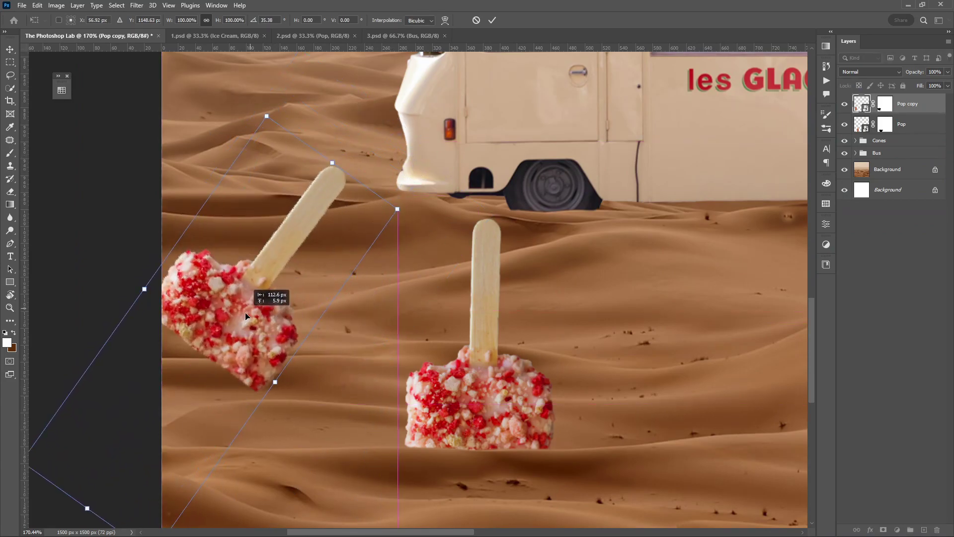
key(Return)
Mask away the copy's candy block and red drip, leaving only the stick
key(b)
drag(164, 308, 299, 348)
drag(259, 259, 327, 238)
drag(298, 343, 244, 413)
scroll(343, 244, up, 5)
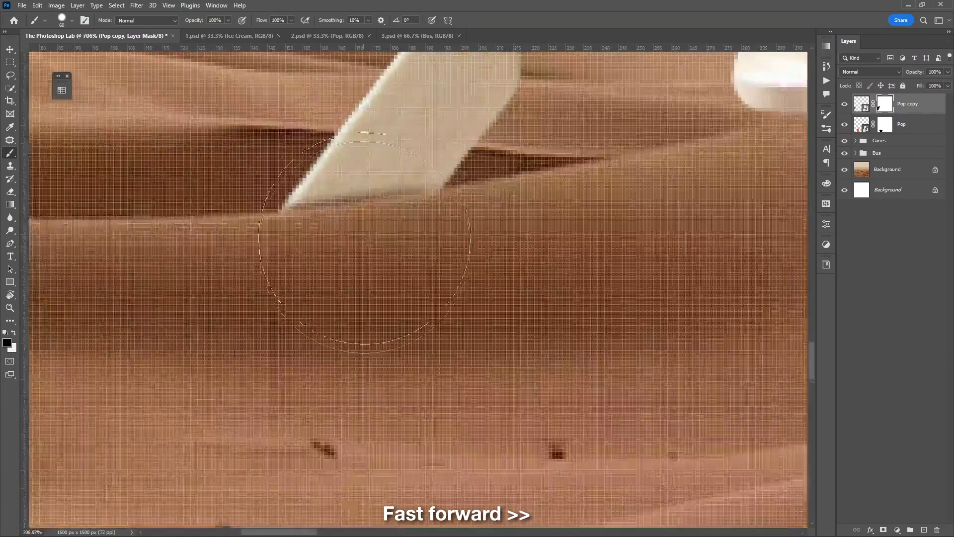
key(bracketleft)
key(bracketleft)
key(bracketleft)
scroll(304, 223, down, 4)
scroll(417, 161, up, 6)
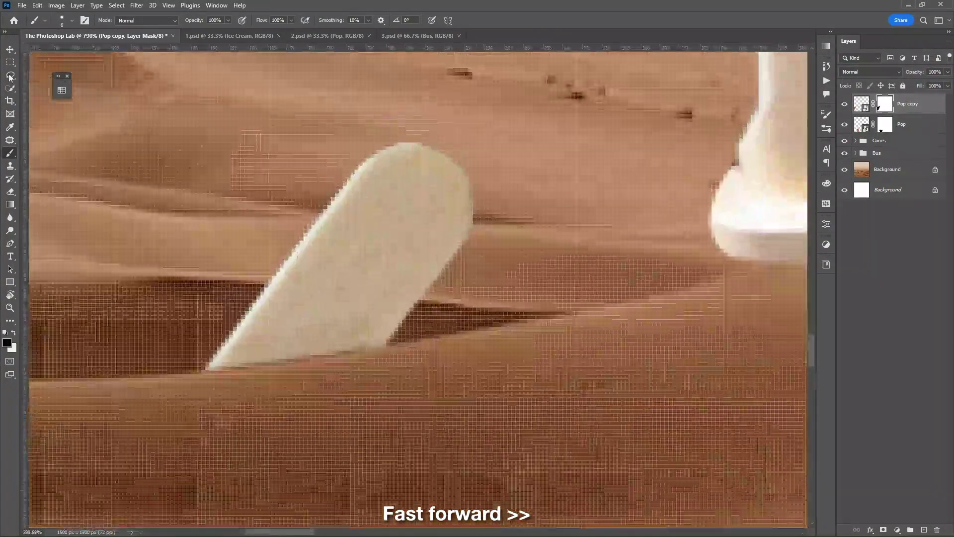
Cut away part of the stick's edge with a Polygonal Lasso selection
key(l)
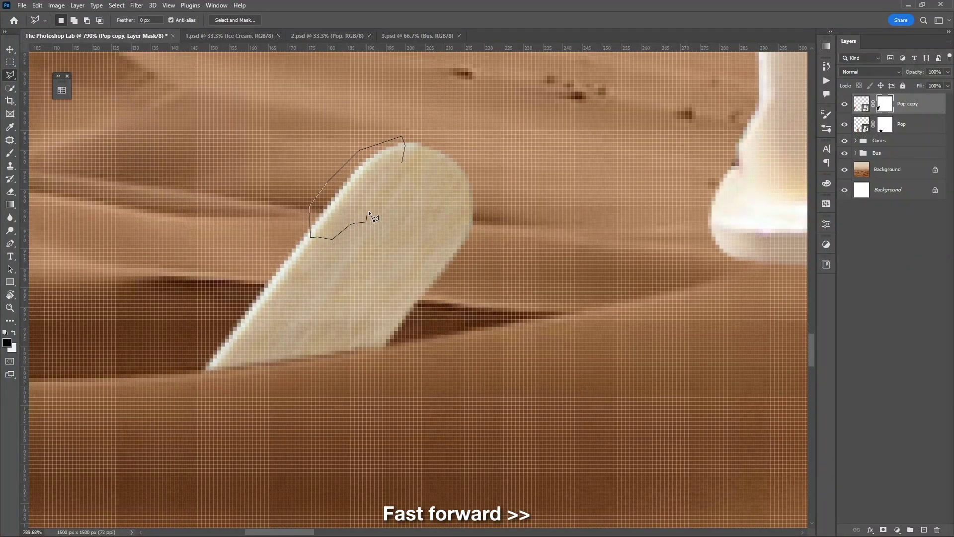
click(401, 165)
key(Delete)
key(ctrl+d)
scroll(374, 199, down, 6)
Place another popsicle copy beside the first and hide its stick's bottom in the sand
key(v)
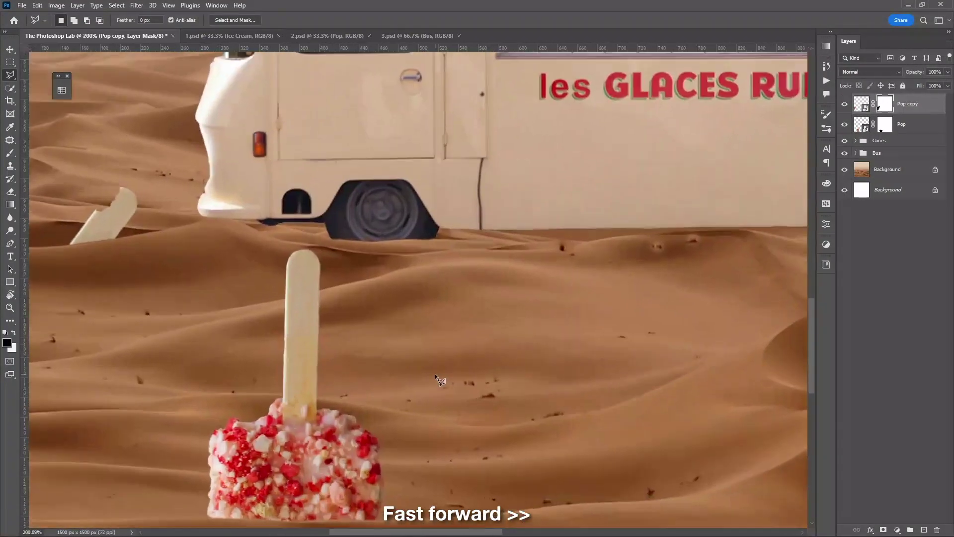
mouse_move(331, 293)
mouse_down()
mouse_move(471, 359)
mouse_move(451, 341)
mouse_up()
scroll(451, 341, up, 3)
key(b)
drag(417, 387, 458, 319)
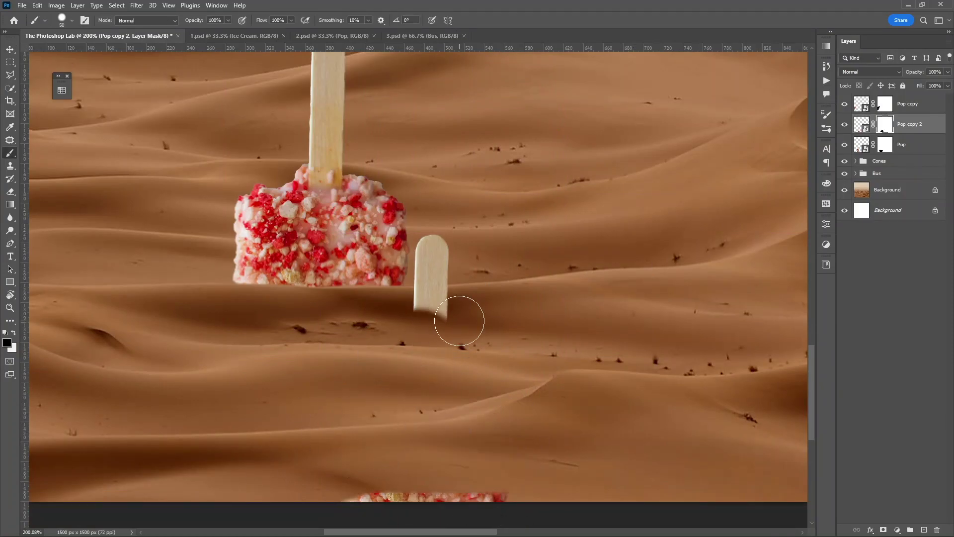
key(v)
scroll(458, 273, up, 3)
drag(458, 270, 458, 282)
Refine the second stick's mask, painting parts back and hiding them again
key(b)
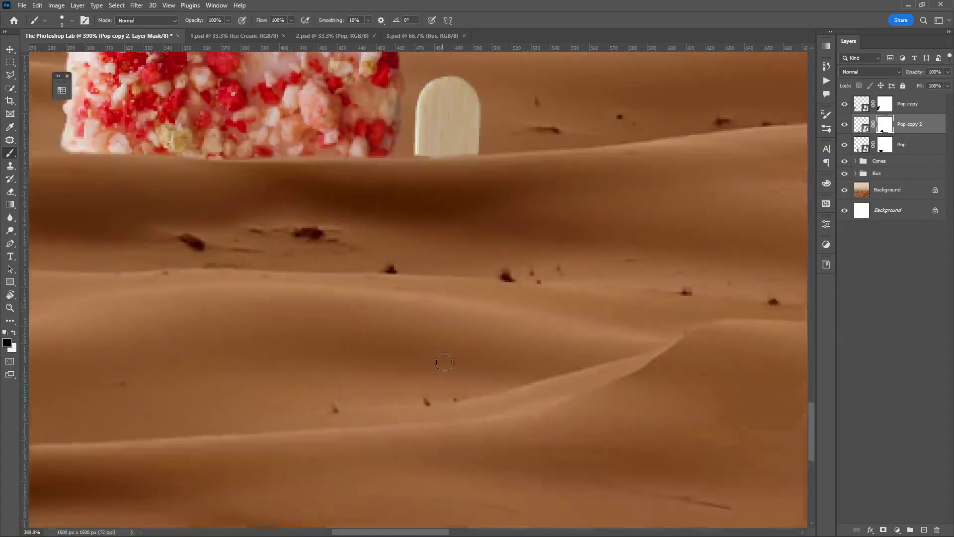
scroll(464, 348, down, 3)
key(x)
scroll(453, 221, up, 3)
key(bracketright)
scroll(467, 239, down, 5)
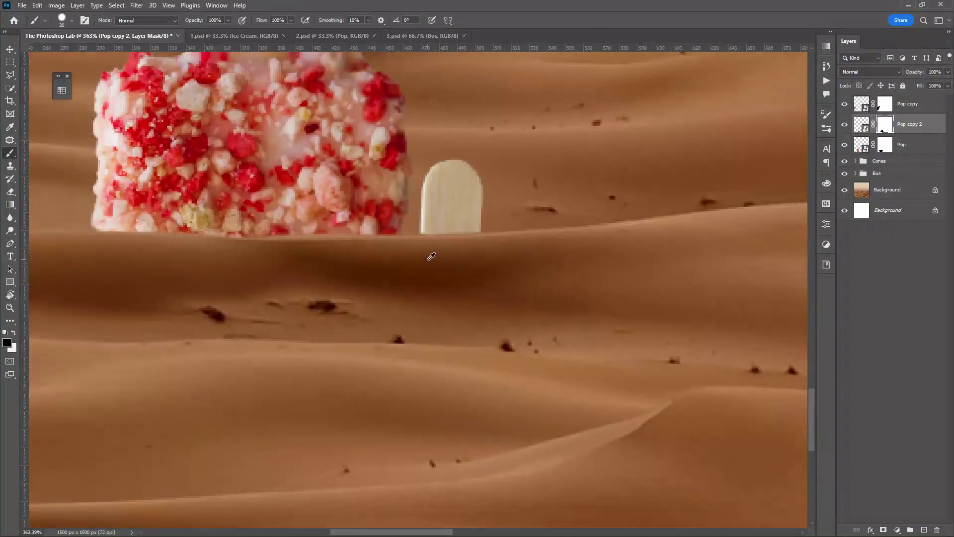
scroll(388, 258, down, 4)
key(x)
scroll(426, 354, up, 2)
Group the popsicle layers together as Pops
scroll(426, 353, down, 4)
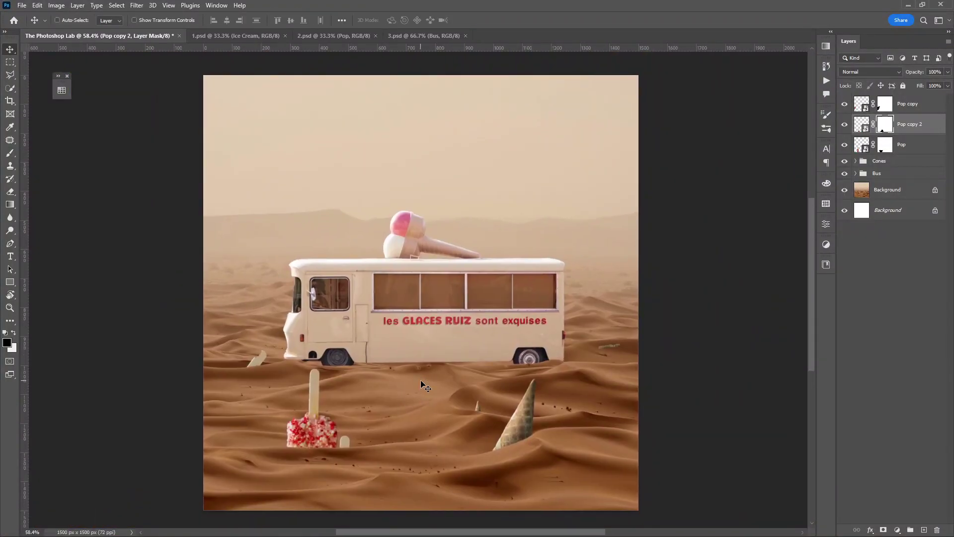
key(x)
key(v)
click(909, 144)
key(ctrl+g)
Clip a Hue/Saturation at -32 saturation and a heavily darkened, mask-inverted Hue/Saturation to the popsicles
click(897, 530)
click(890, 410)
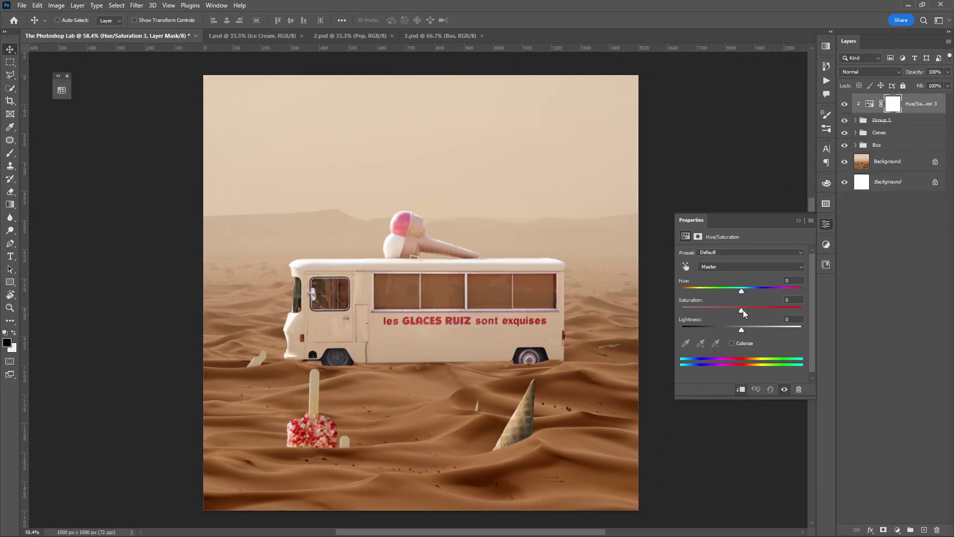
drag(741, 310, 686, 329)
click(898, 530)
click(890, 410)
click(740, 389)
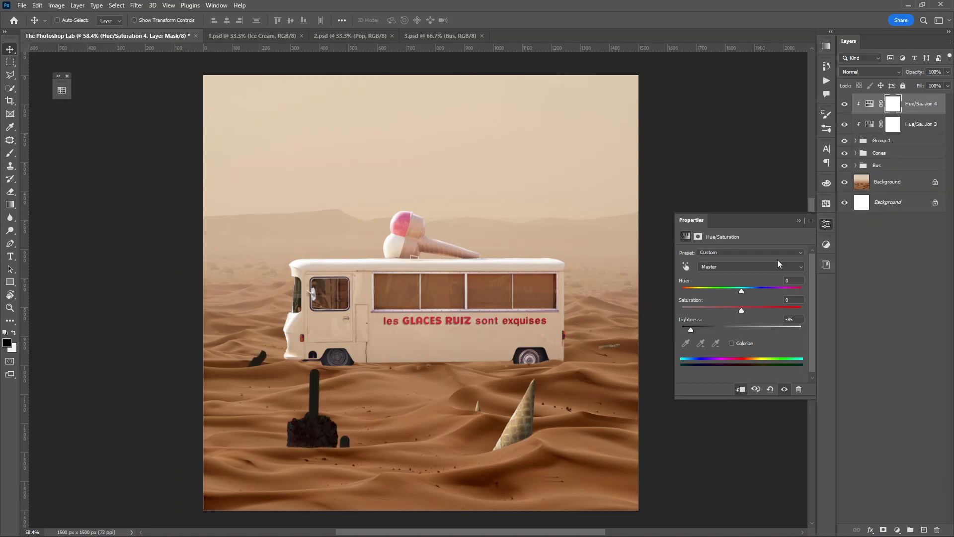
click(898, 104)
key(ctrl+i)
Paint shadow over the popsicle's right side and weaken that layer to about 50% opacity
key(b)
key(x)
scroll(322, 466, up, 5)
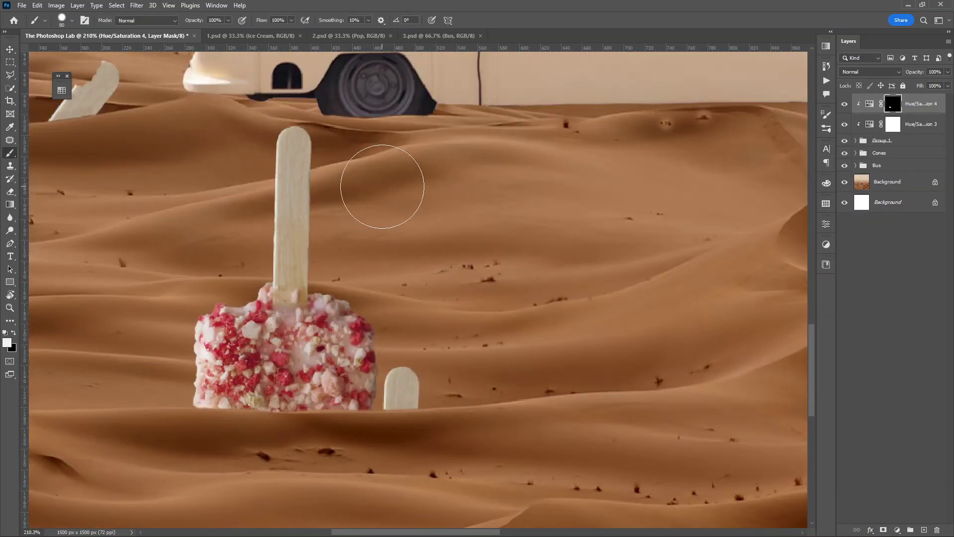
click(318, 368)
right_click(456, 396)
key(Escape)
drag(383, 322, 415, 444)
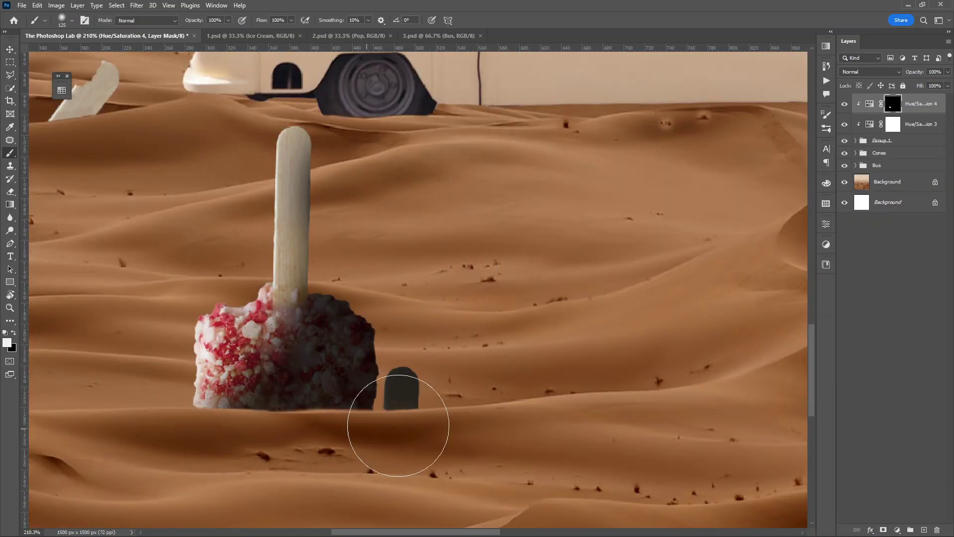
click(948, 71)
drag(947, 83, 925, 85)
drag(315, 201, 568, 315)
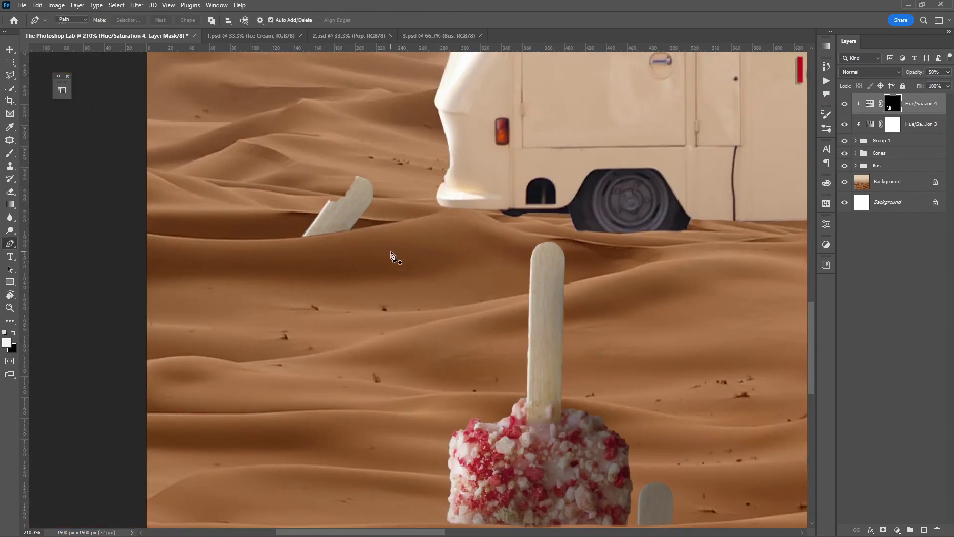
key(bracketleft)
key(bracketleft)
key(bracketleft)
scroll(343, 293, down, 2)
scroll(343, 293, right, 5)
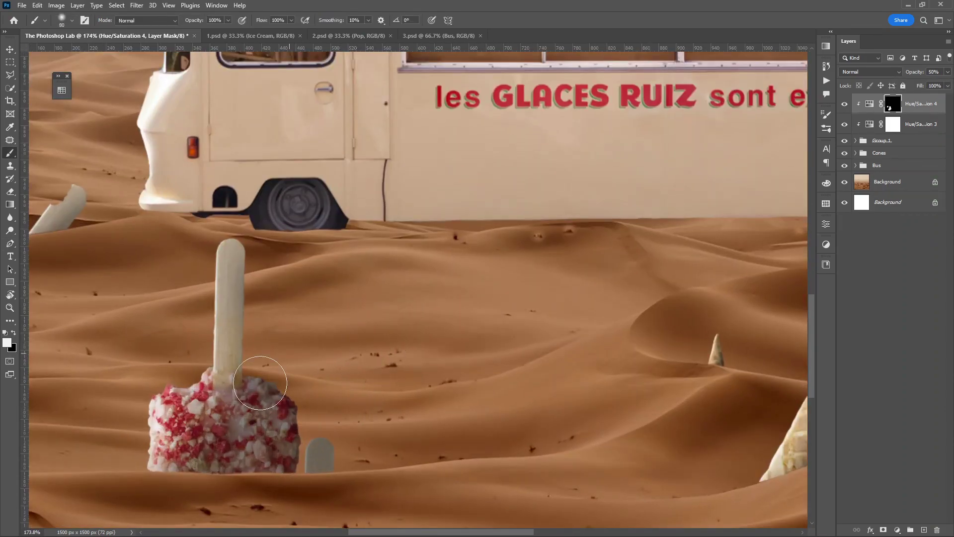
Add a clipped, raised Exposure adjustment for the popsicles with its mask inverted
click(898, 530)
click(889, 421)
drag(742, 274, 769, 278)
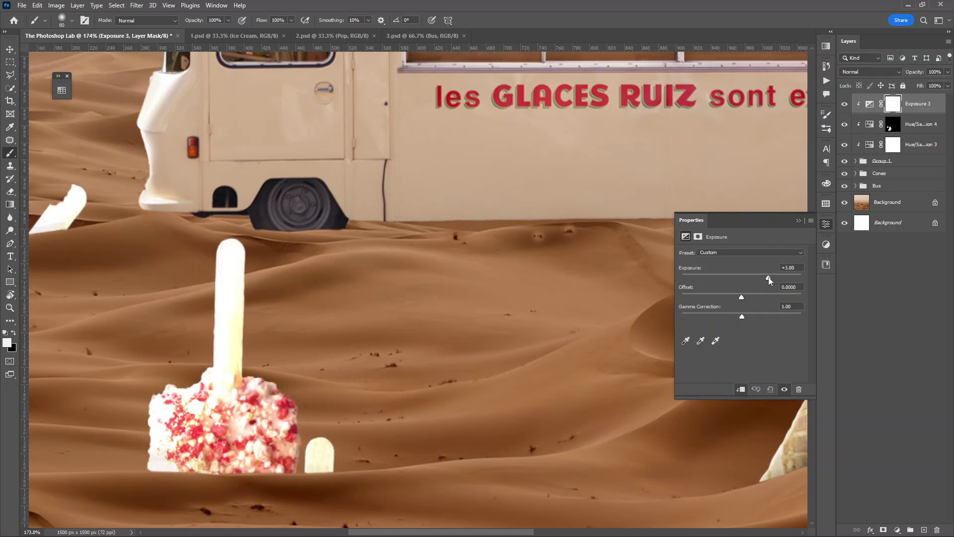
key(ctrl+i)
click(826, 223)
Set the exposure layer's opacity to 90%
scroll(397, 288, left, 5)
key(bracketright)
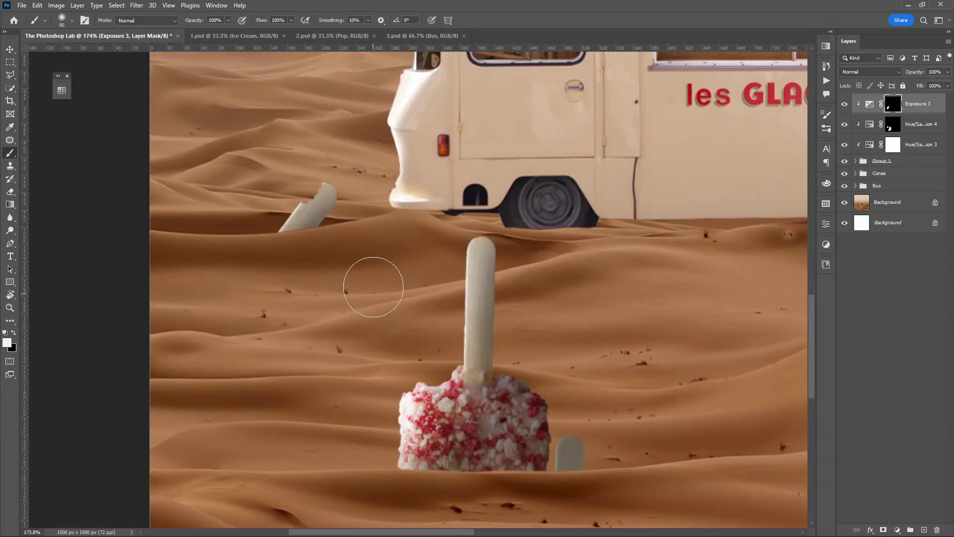
scroll(462, 298, up, 5)
scroll(463, 267, down, 3)
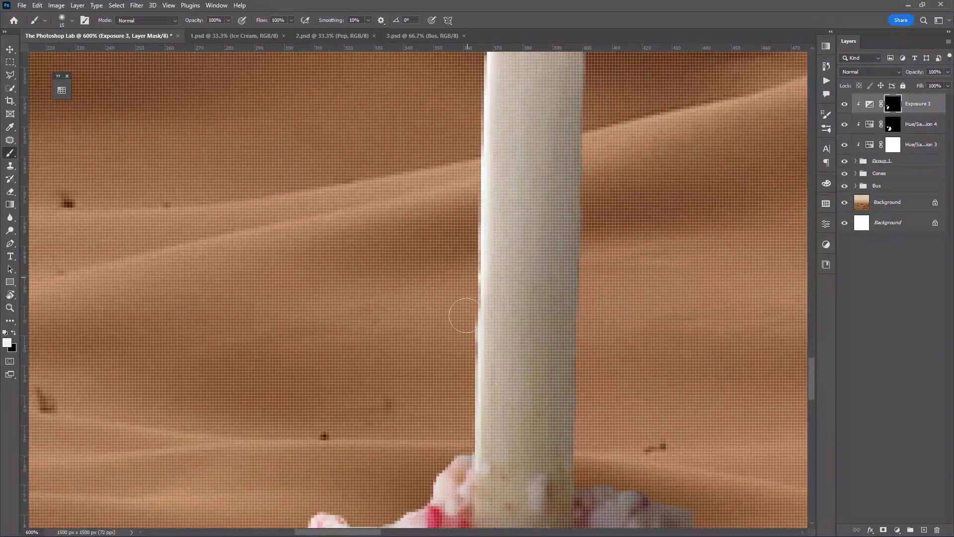
scroll(398, 378, down, 3)
scroll(320, 437, down, 2)
key(v)
key(9)
Paint brightness onto the small popsicle stick through the exposure mask
scroll(557, 372, down, 2)
scroll(519, 377, up, 8)
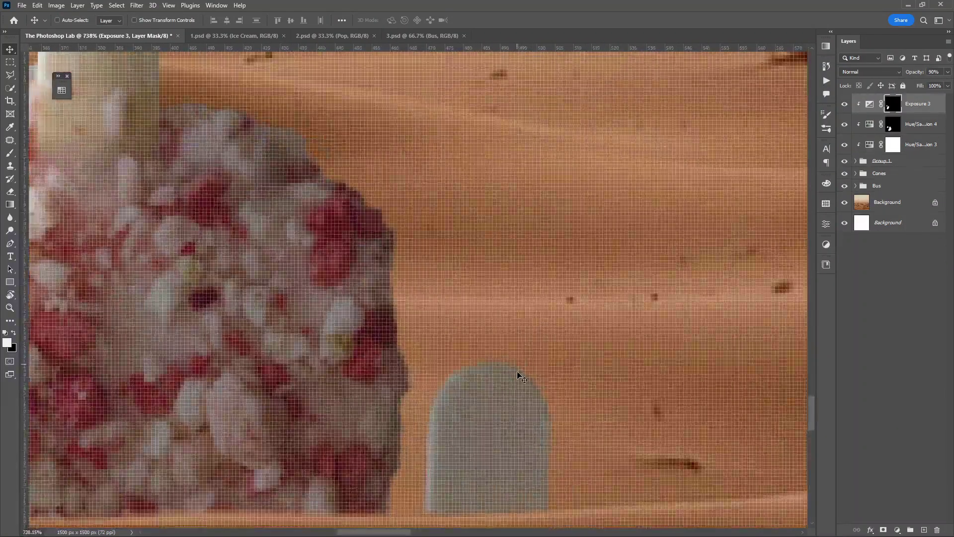
scroll(519, 376, down, 2)
key(b)
drag(472, 298, 427, 438)
scroll(453, 360, down, 4)
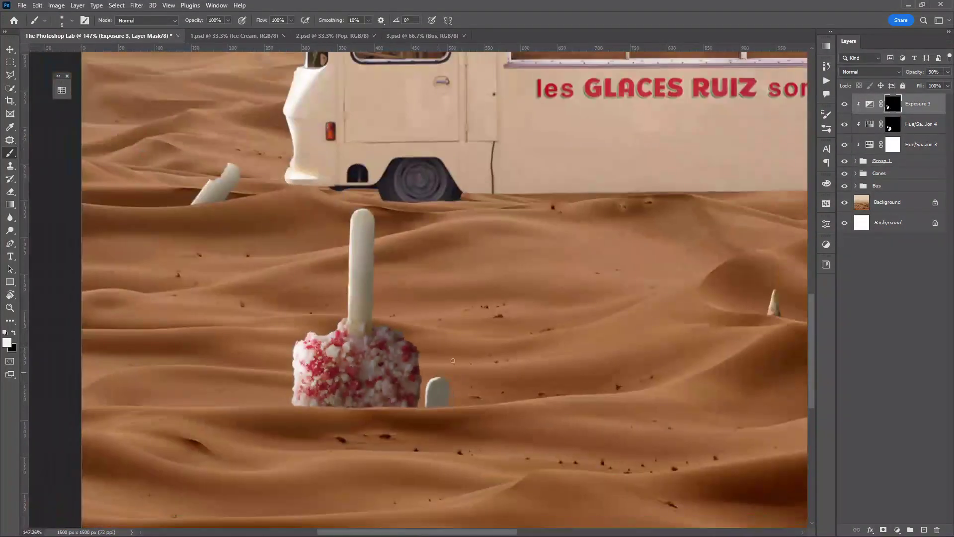
scroll(452, 433, up, 3)
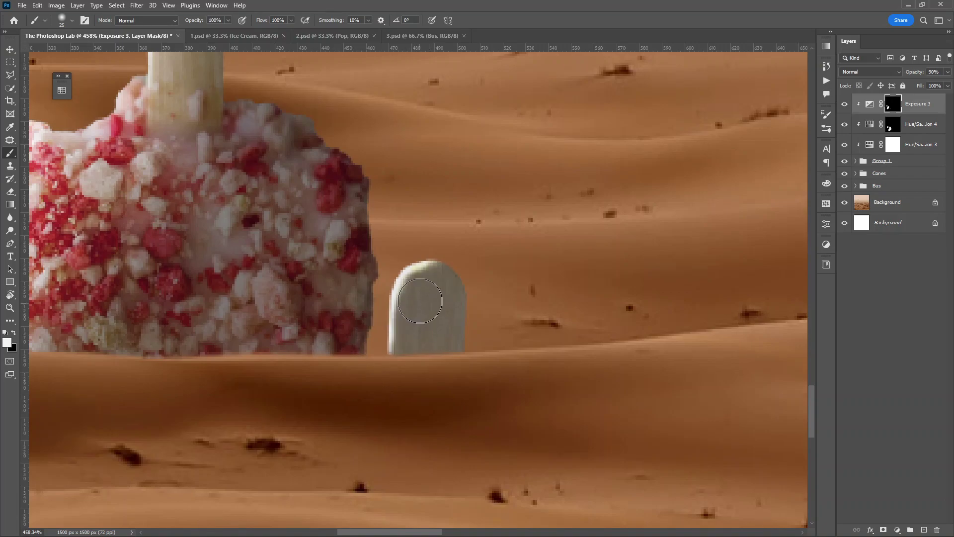
Lower the Hue/Saturation 4 layer's opacity
key(v)
scroll(378, 354, down, 4)
scroll(378, 354, down, 3)
click(920, 123)
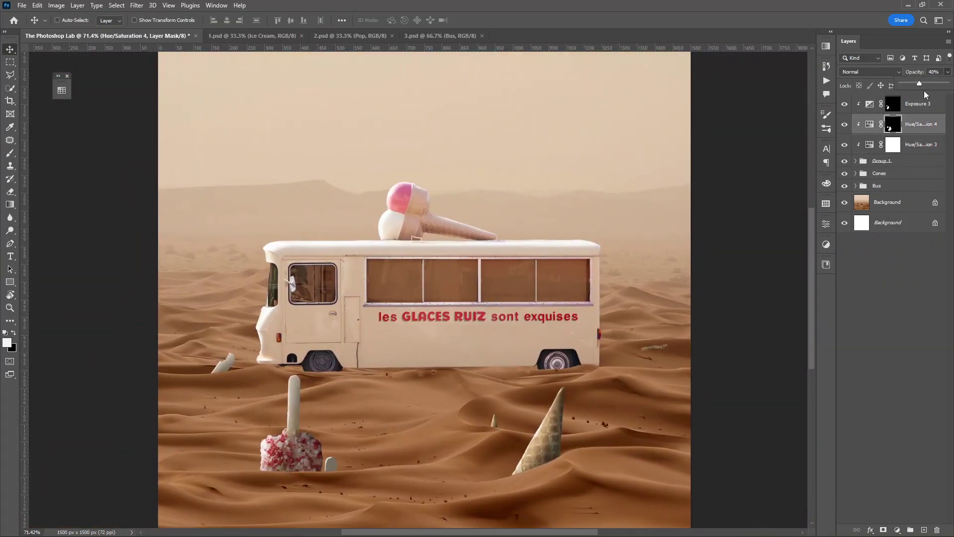
scroll(532, 246, down, 1)
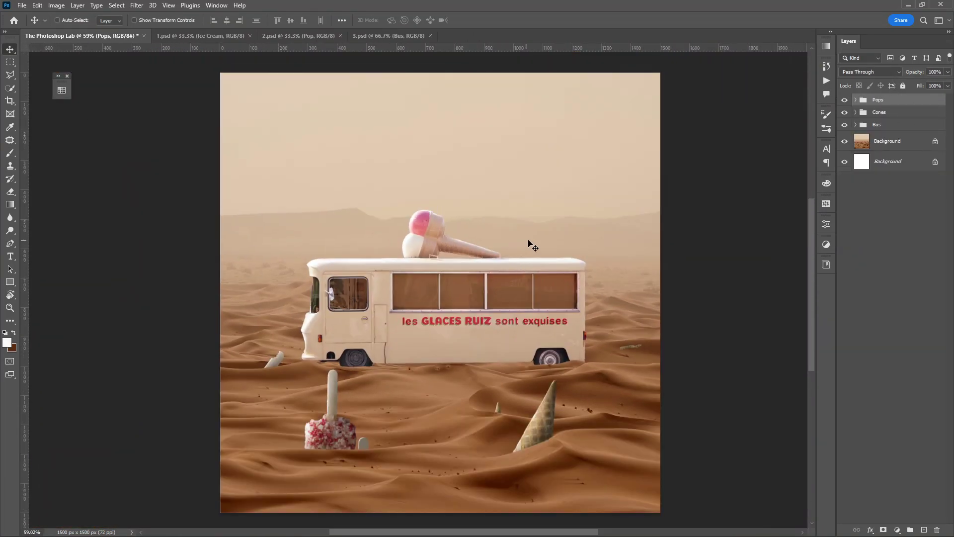
Add a new empty layer just below the Bus layer inside the expanded Bus group
click(883, 126)
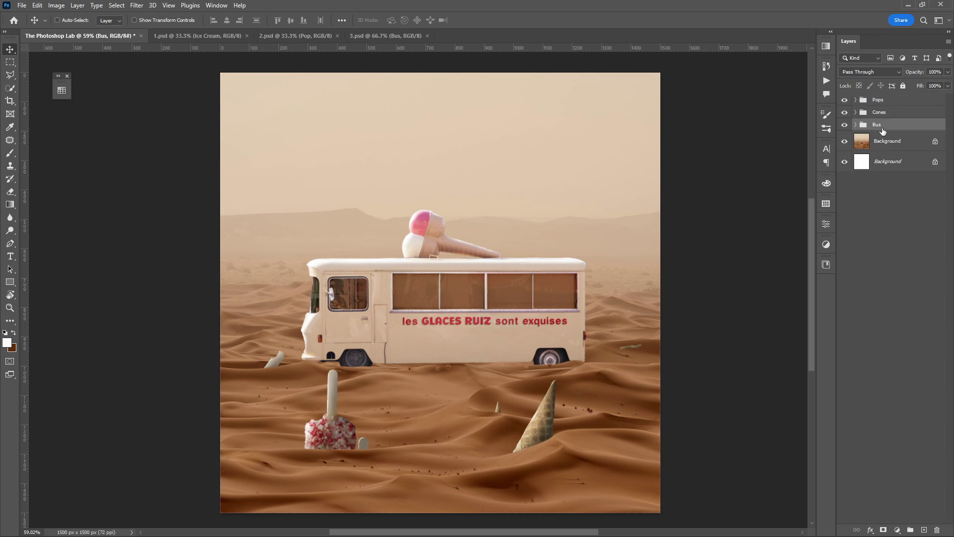
click(856, 125)
click(933, 187)
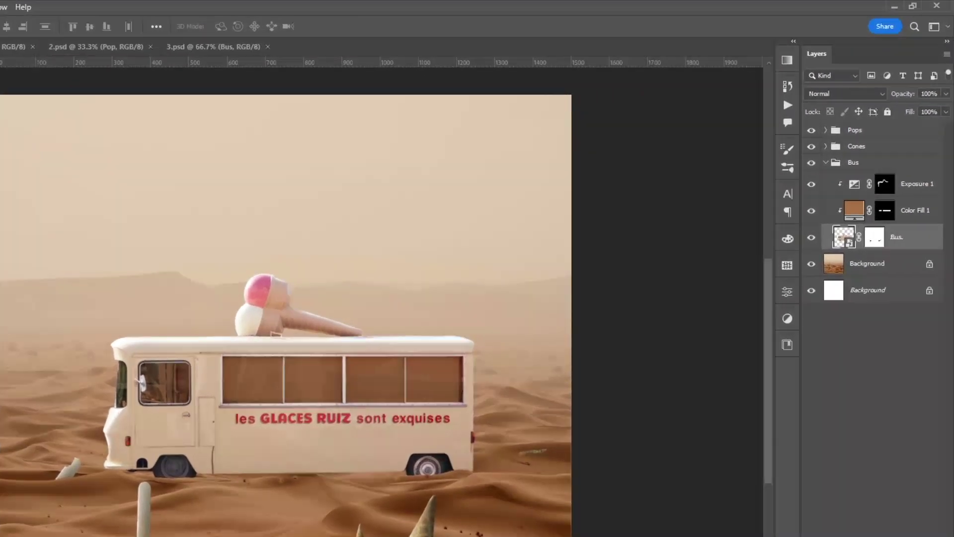
click(924, 530)
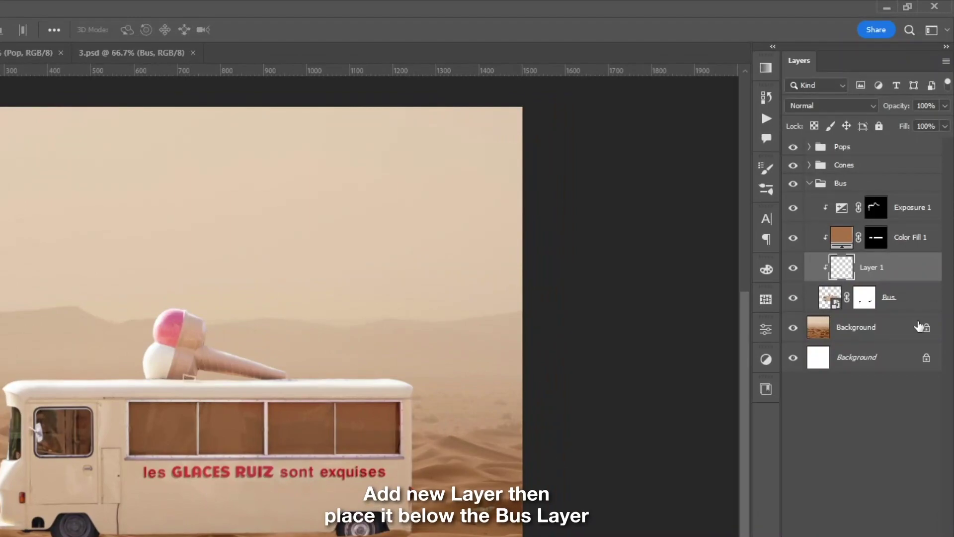
drag(915, 182, 918, 210)
text(Sha)
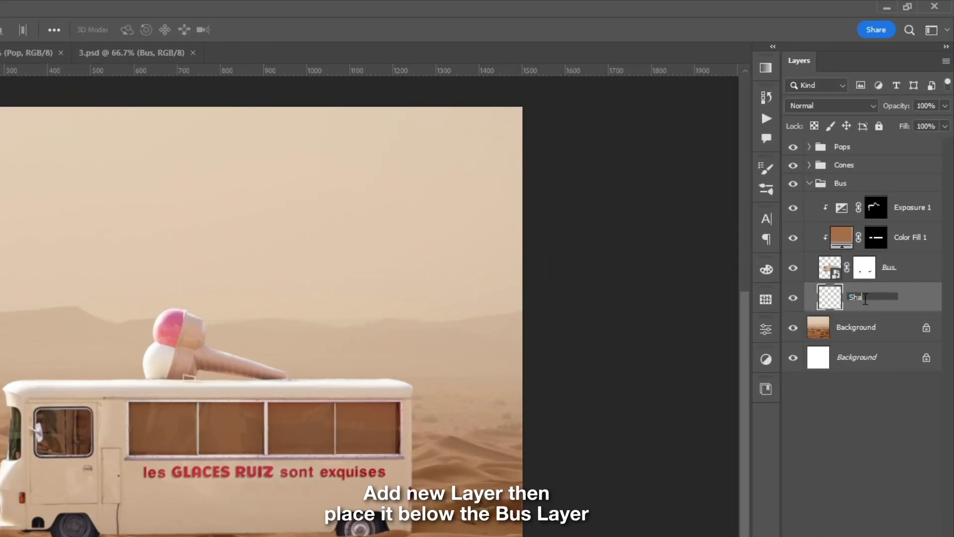
Name the new layer 'Shadows' and switch to the Brush tool
text(dows)
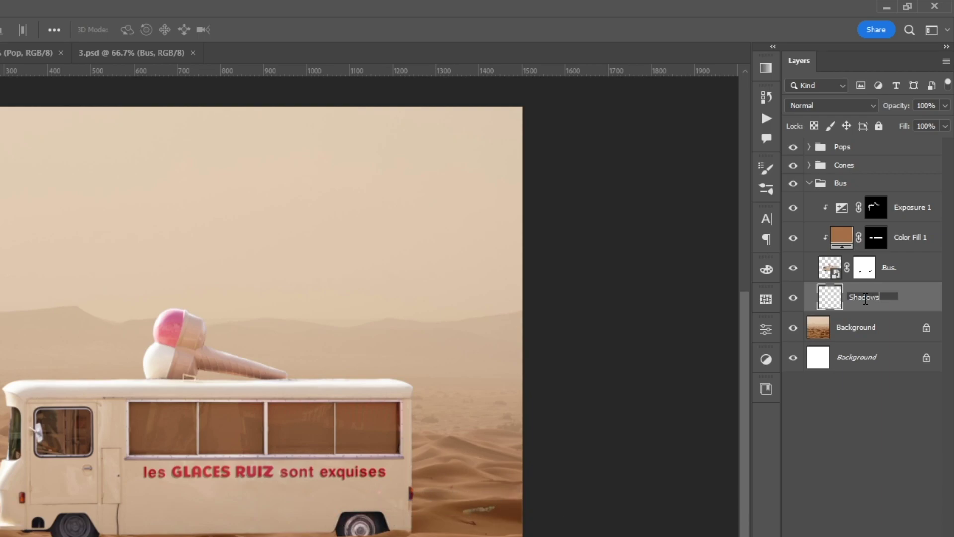
key(Return)
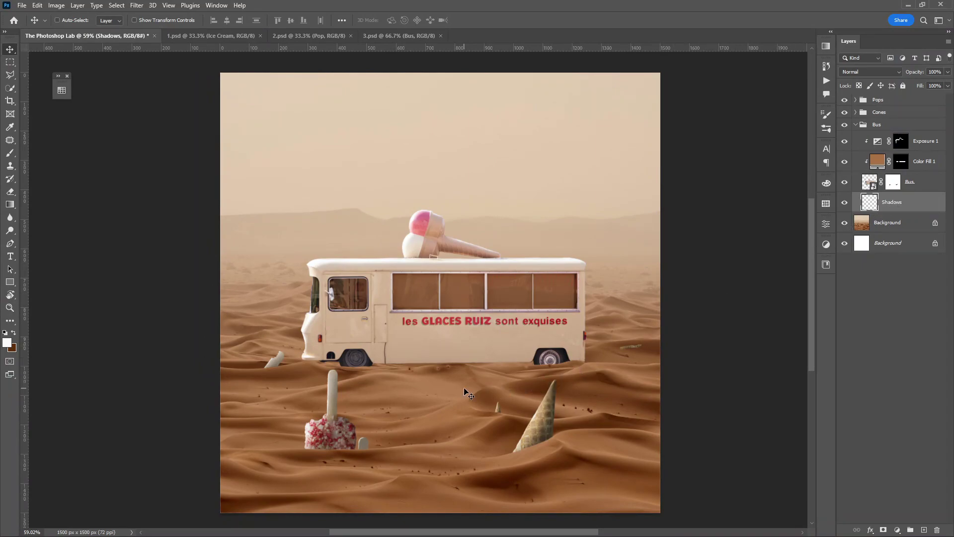
key(b)
scroll(468, 394, up, 2)
scroll(475, 385, up, 5)
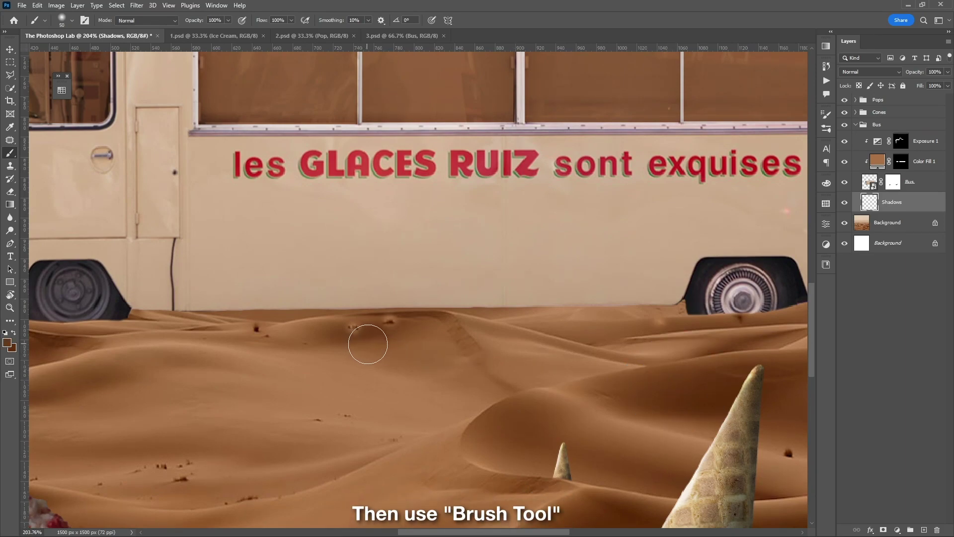
Flatten the brush to an ellipse and paint dark shadow along the bus's bottom and wheel
right_click(369, 343)
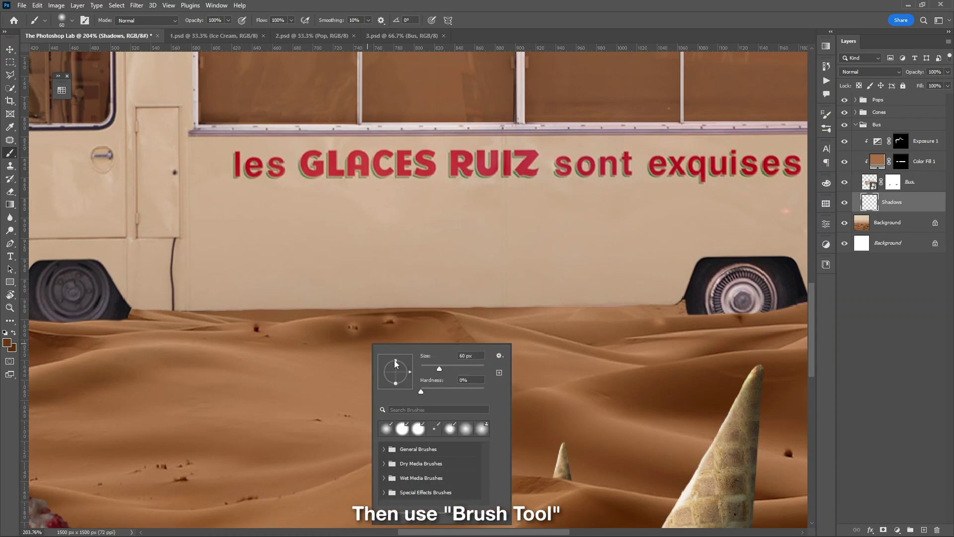
drag(395, 361, 397, 371)
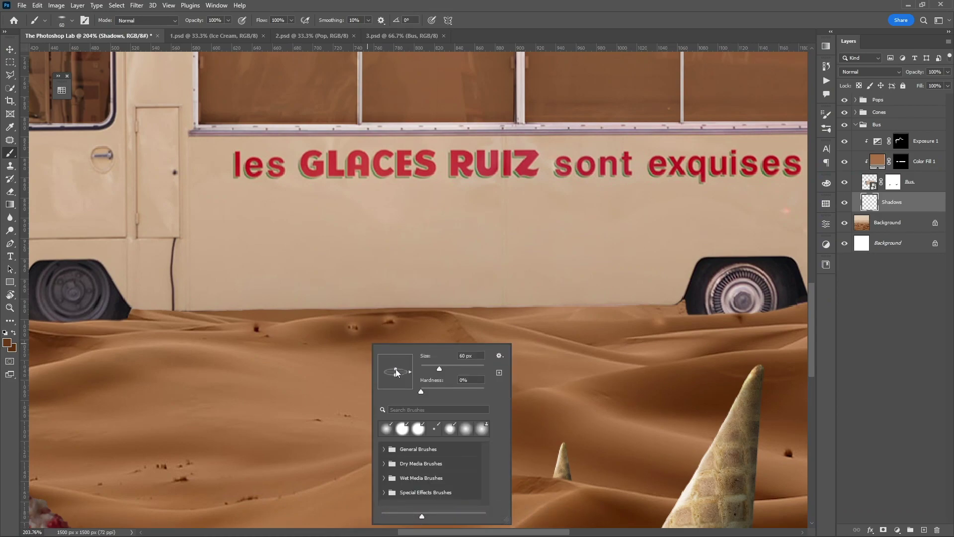
click(255, 329)
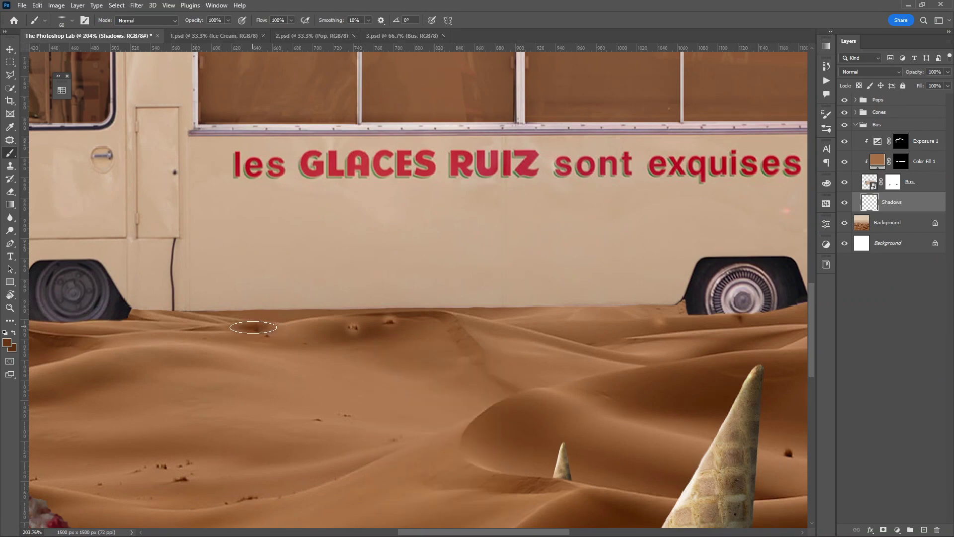
mouse_move(204, 328)
mouse_down()
mouse_move(191, 320)
mouse_move(629, 319)
mouse_move(473, 350)
mouse_up()
mouse_move(515, 328)
mouse_down()
mouse_move(554, 315)
mouse_move(696, 315)
mouse_up()
Deepen the shadow under the bus with a 175 px brush, fade to 60%, and add a mask
scroll(404, 347, left, 5)
right_click(193, 319)
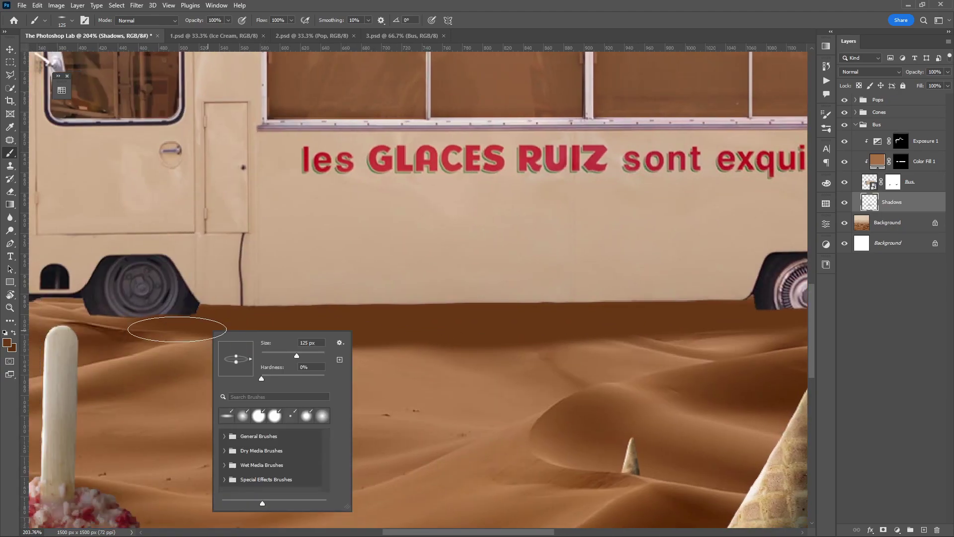
key(Return)
drag(234, 334, 323, 334)
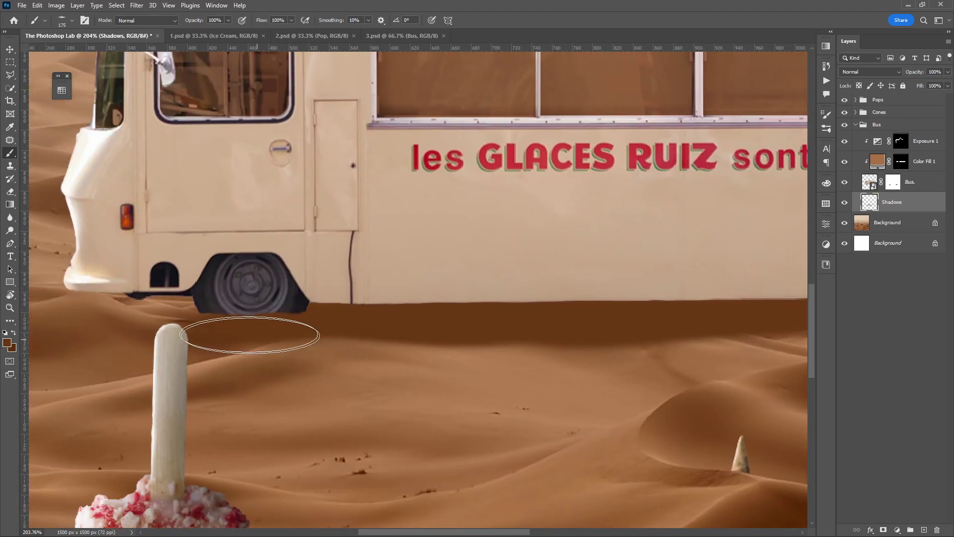
drag(252, 335, 616, 343)
scroll(616, 343, down, 3)
mouse_move(413, 374)
mouse_down()
mouse_move(708, 323)
mouse_move(379, 373)
mouse_move(719, 369)
mouse_move(286, 326)
mouse_up()
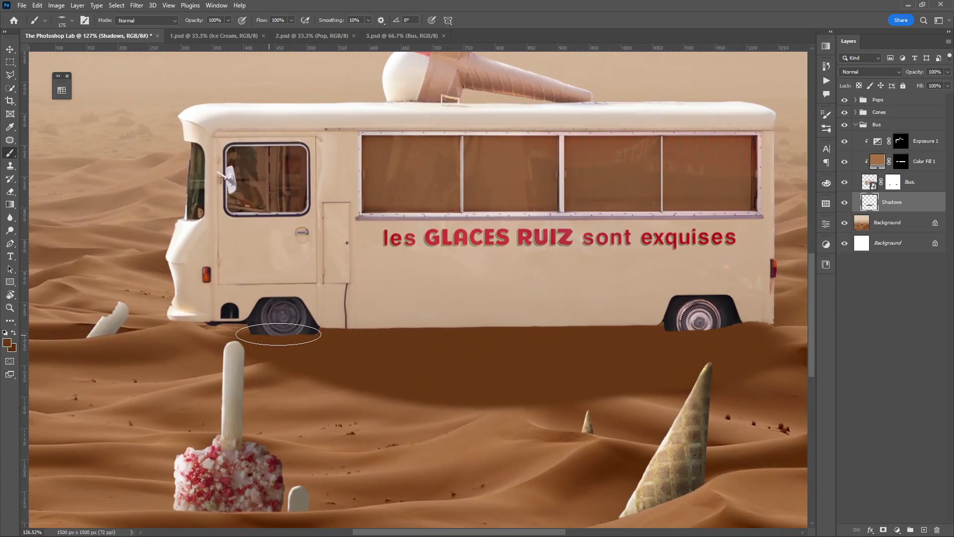
mouse_move(364, 387)
mouse_down()
mouse_move(272, 362)
mouse_move(640, 366)
mouse_up()
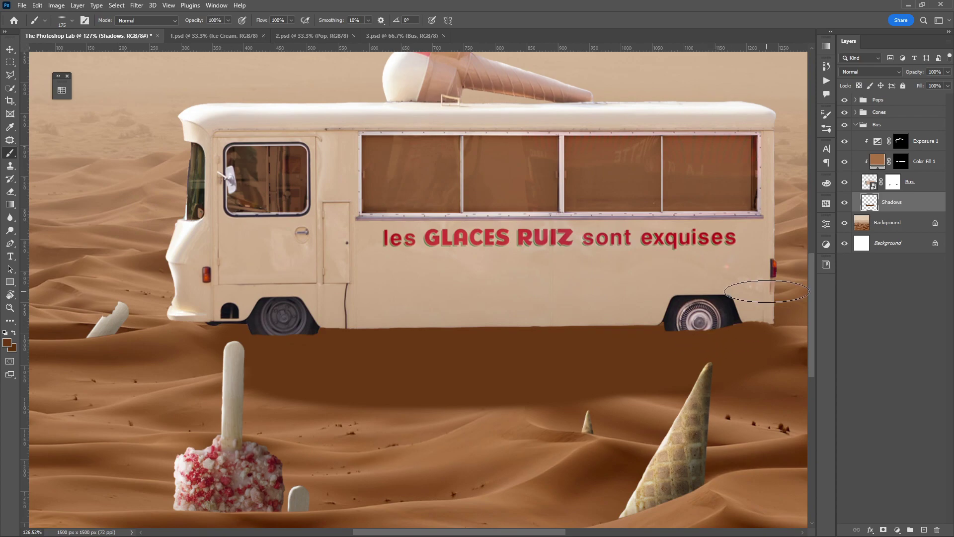
drag(948, 72, 931, 85)
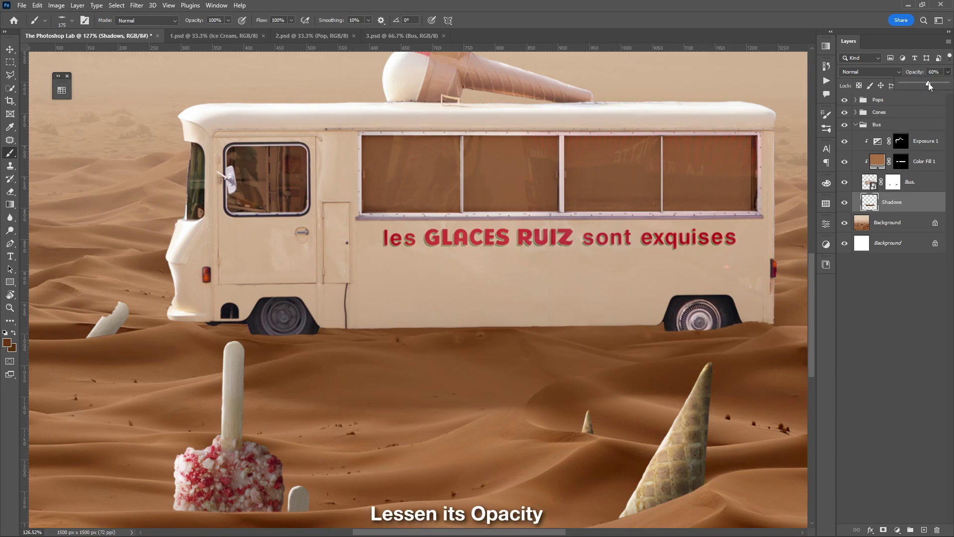
click(884, 530)
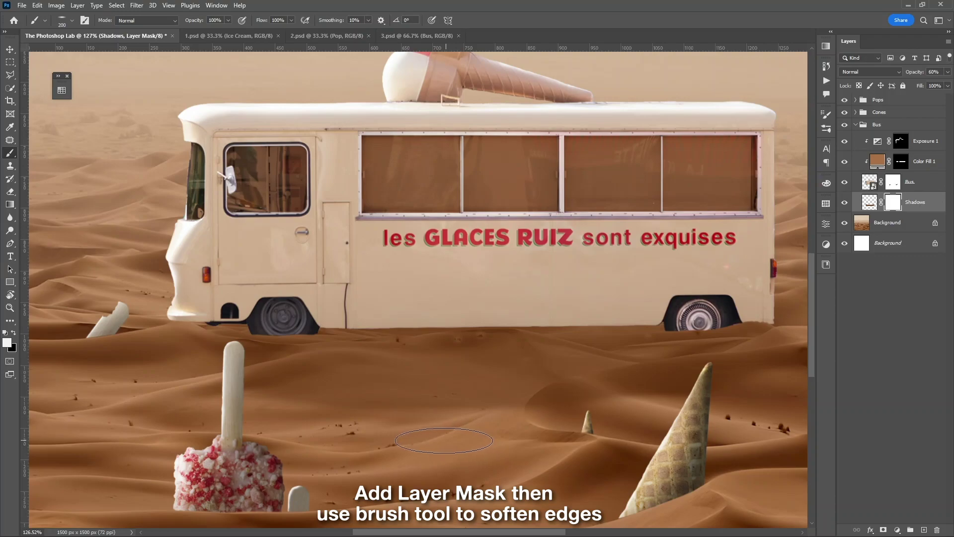
Paint black on the mask to soften the shadow's hard edge on the sand
right_click(434, 444)
key(Escape)
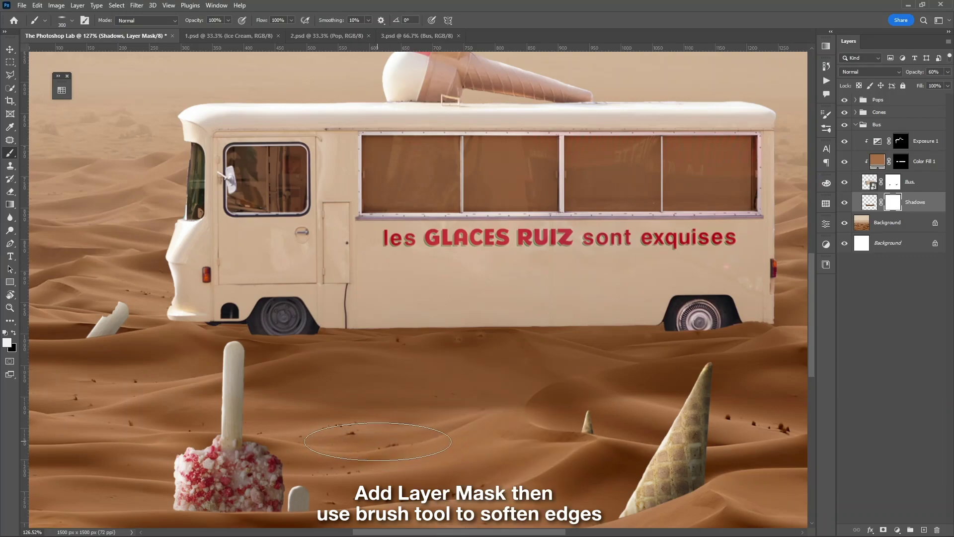
key(x)
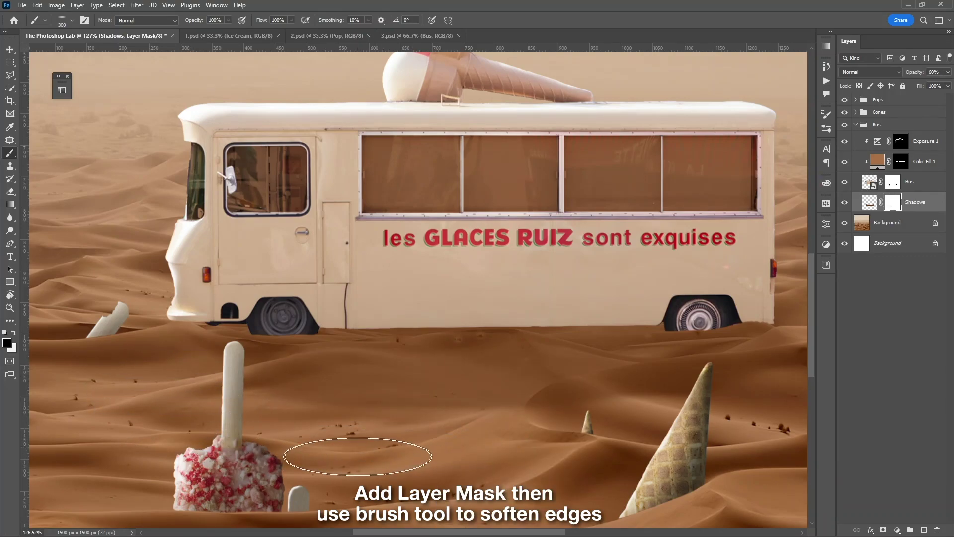
drag(386, 454, 318, 430)
Switch to the Move tool and collapse the Bus group
scroll(686, 303, right, 5)
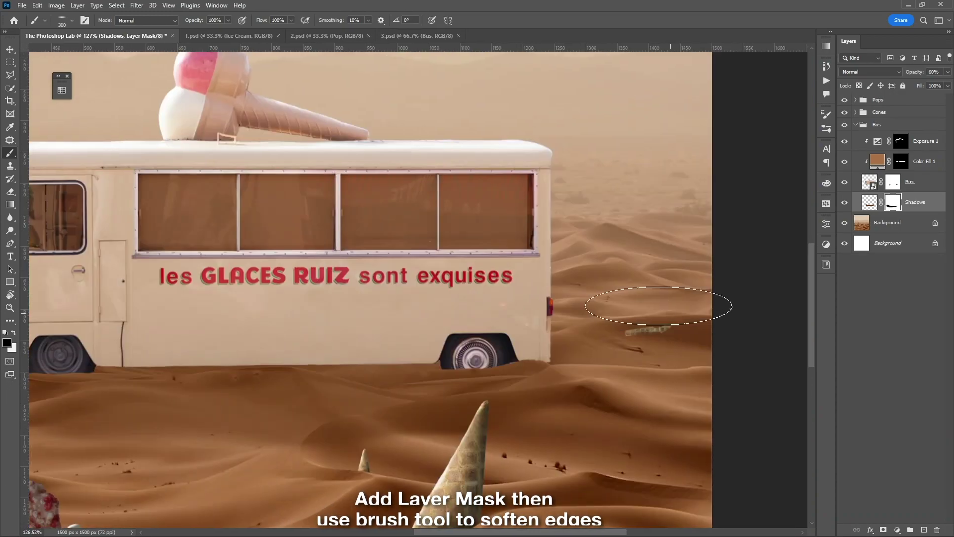
scroll(483, 458, down, 2)
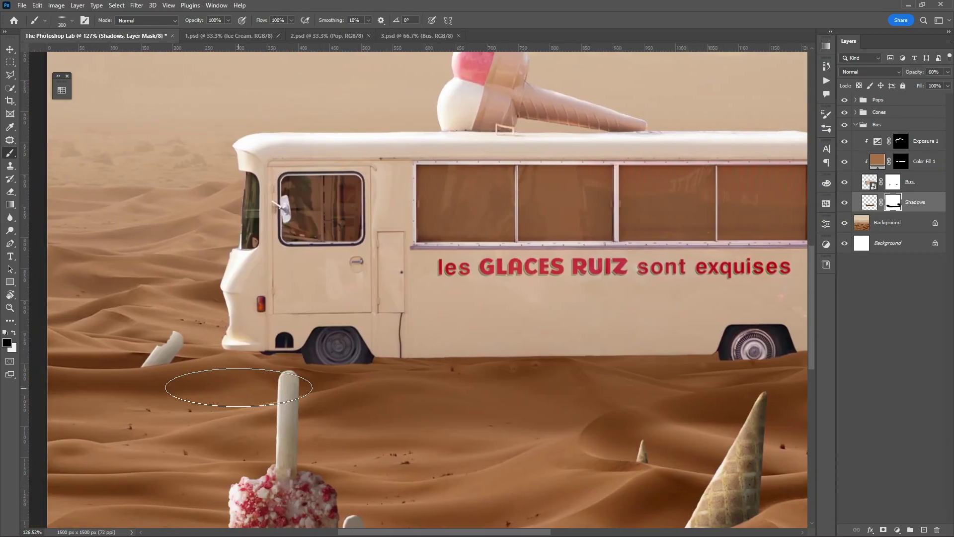
scroll(447, 422, down, 3)
scroll(437, 410, down, 1)
key(v)
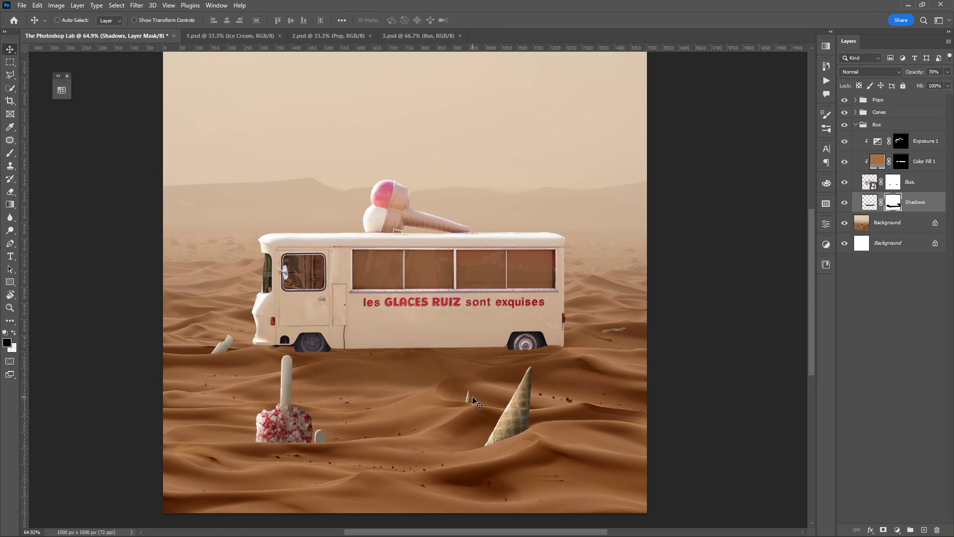
click(855, 124)
scroll(497, 259, down, 1)
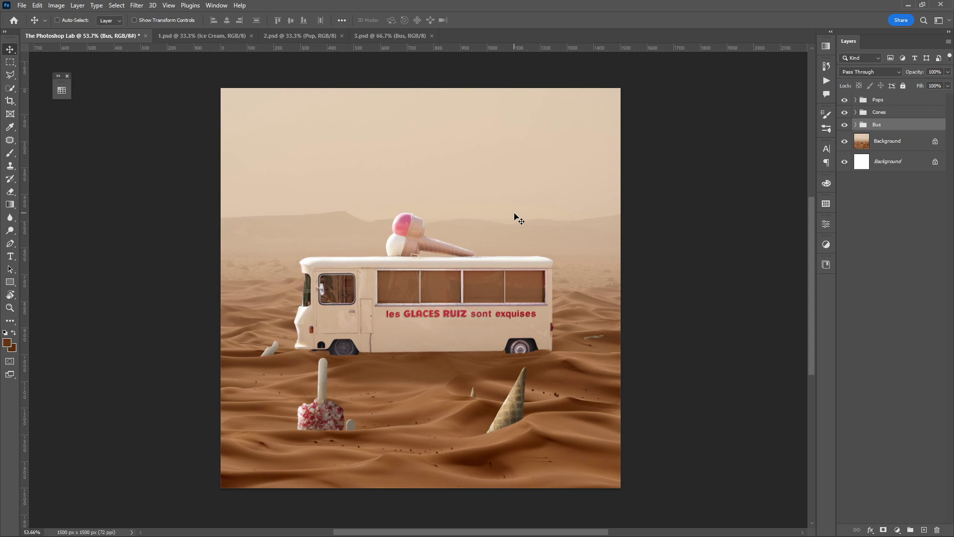
Add a new layer below the nested Cones group inside the expanded Cones group
click(856, 113)
click(918, 189)
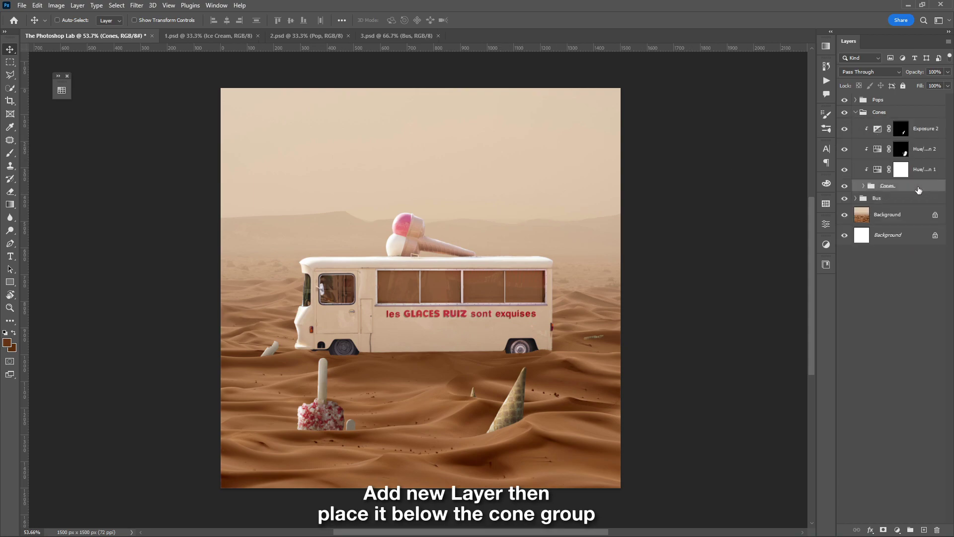
click(925, 530)
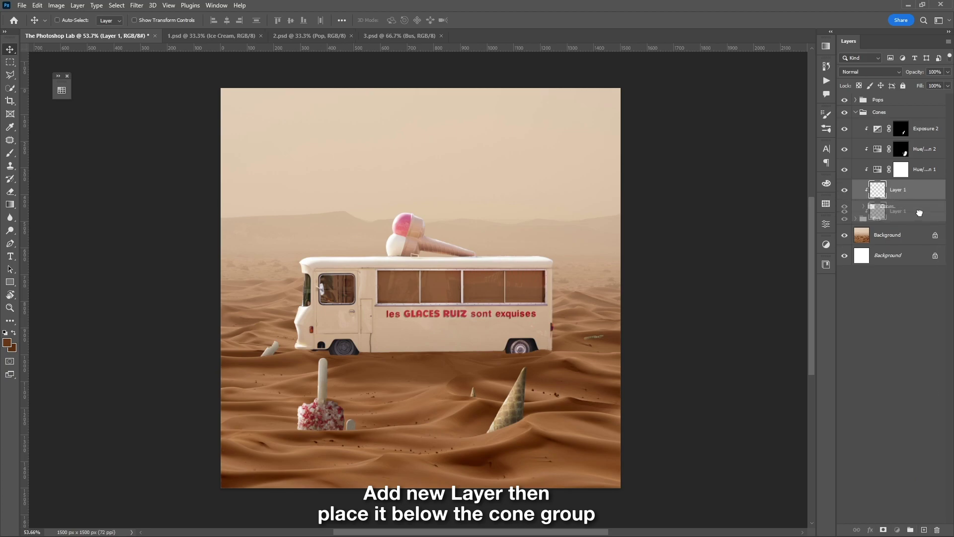
drag(890, 186, 893, 209)
double_click(896, 203)
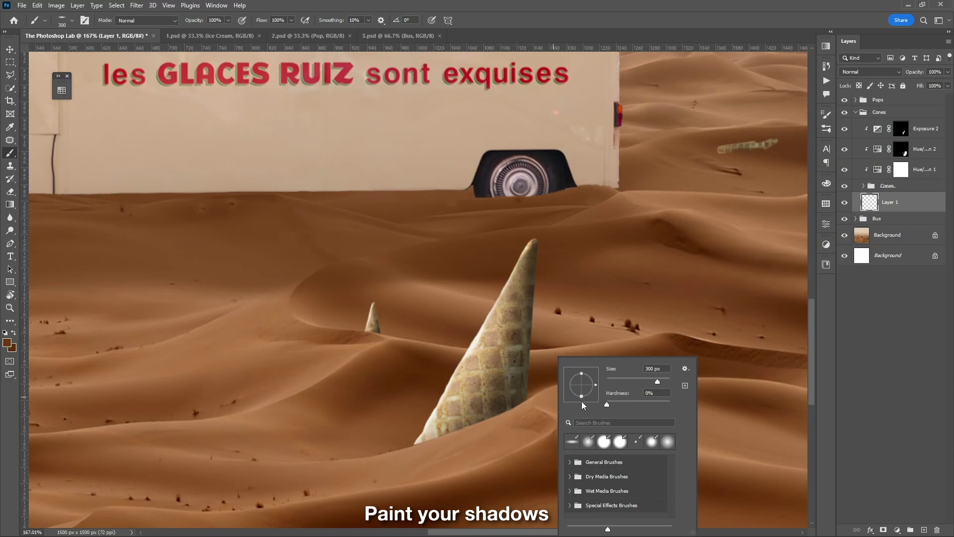
Paint a soft dark shadow around the large cone's base and along the dune
key(Return)
key(bracketleft)
key(bracketleft)
key(bracketleft)
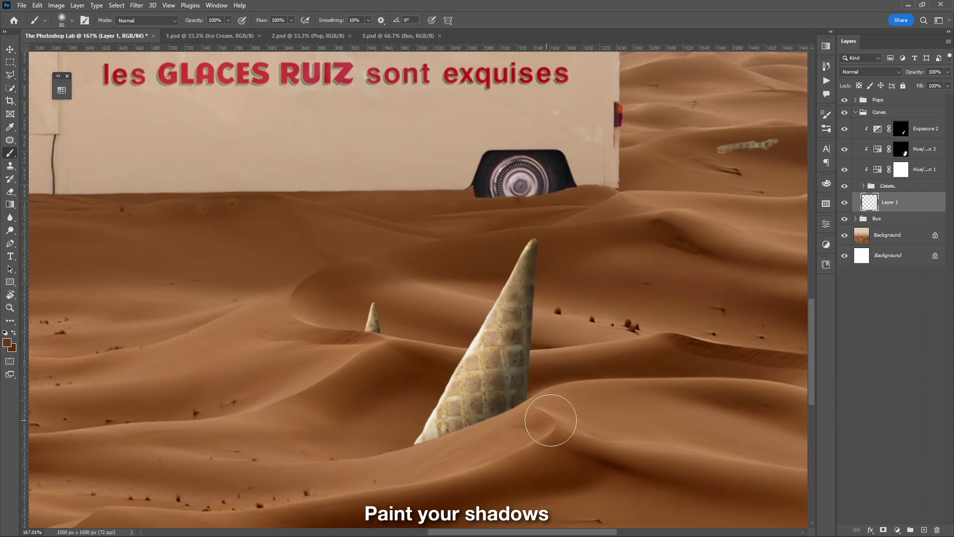
mouse_move(550, 420)
mouse_down()
mouse_move(624, 413)
mouse_move(558, 413)
mouse_up()
key(bracketleft)
key(bracketleft)
key(bracketleft)
mouse_move(496, 426)
mouse_down()
mouse_move(438, 441)
mouse_move(561, 441)
mouse_move(479, 452)
mouse_up()
key(bracketright)
drag(663, 401, 703, 417)
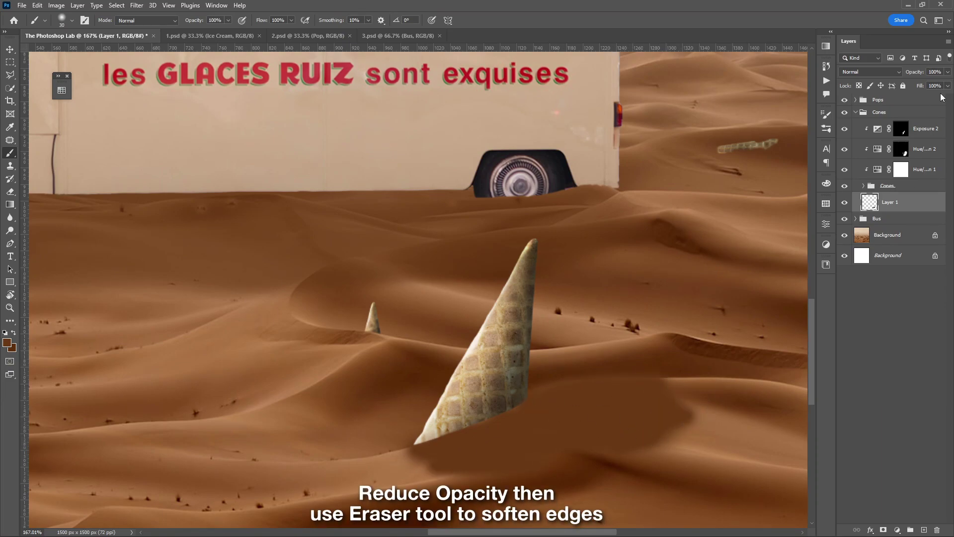
Lower the shadow layer to 73% opacity and erase to soften its edge below the cone
drag(947, 71, 932, 84)
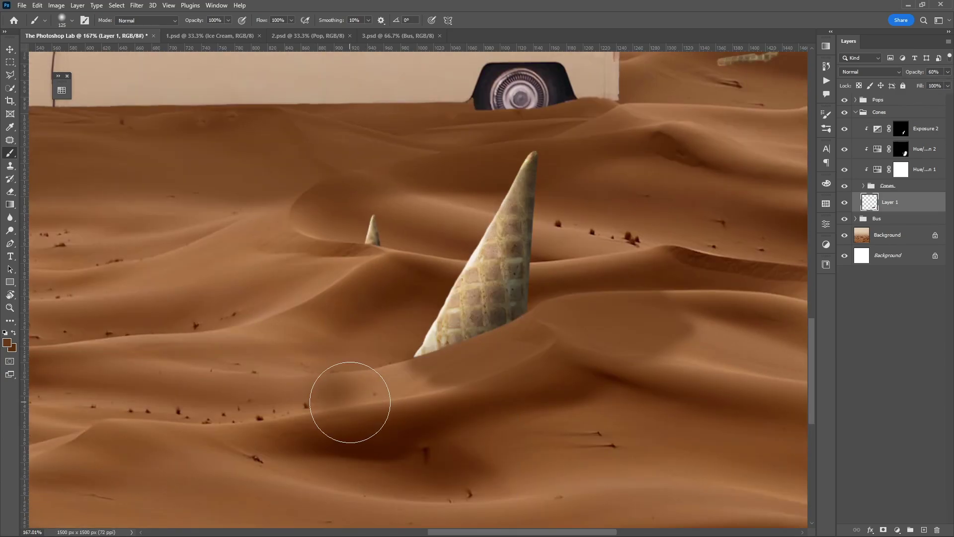
key(e)
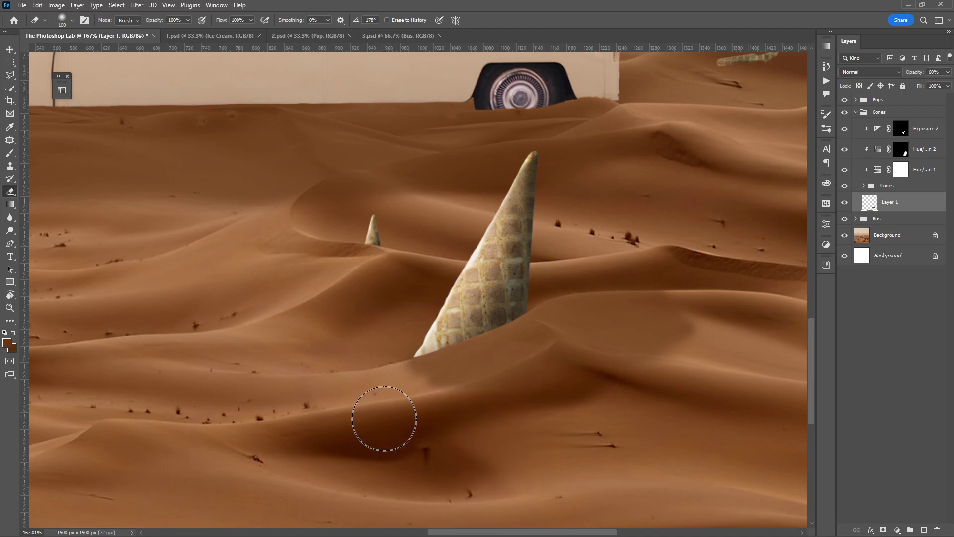
key(bracketleft)
key(bracketleft)
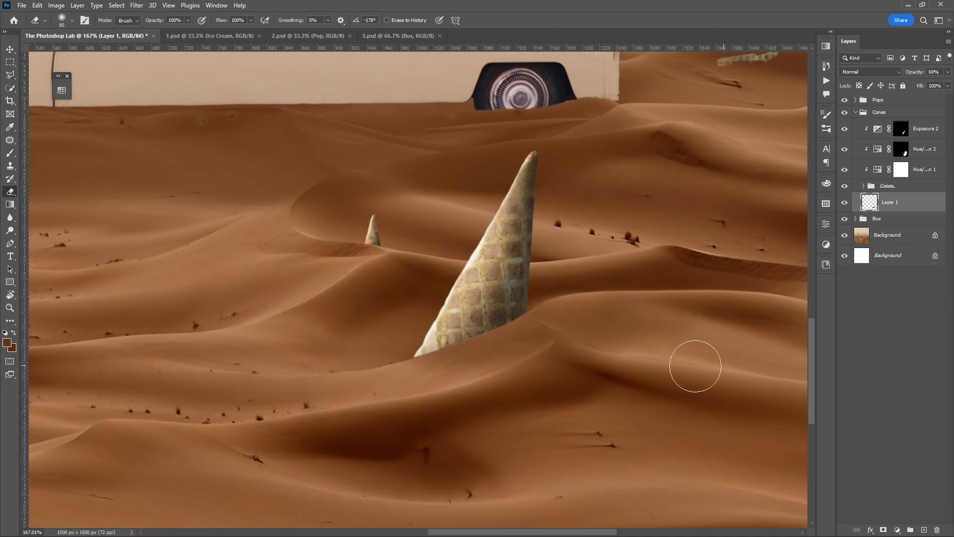
drag(433, 388, 489, 396)
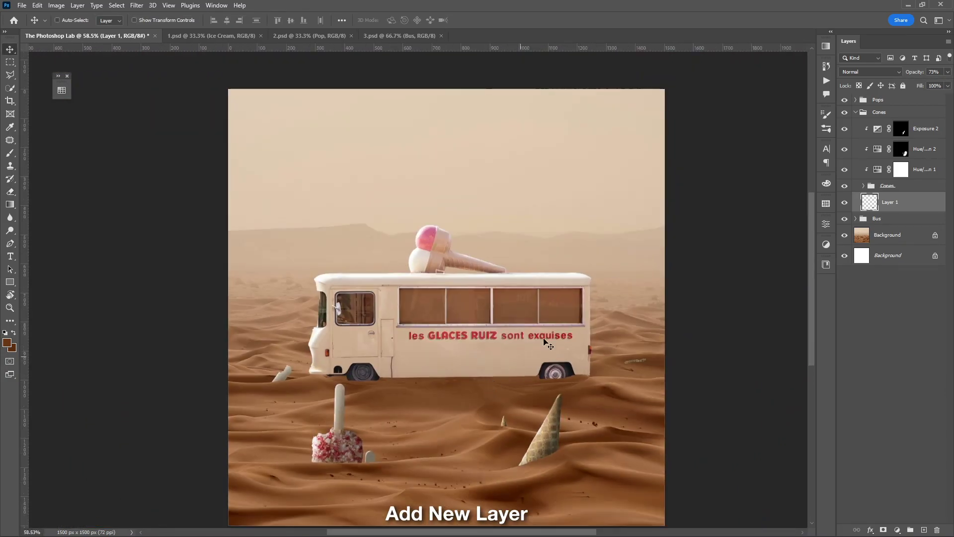
Add a new layer named 'Dust' at the top of the layer stack
scroll(634, 229, down, 1)
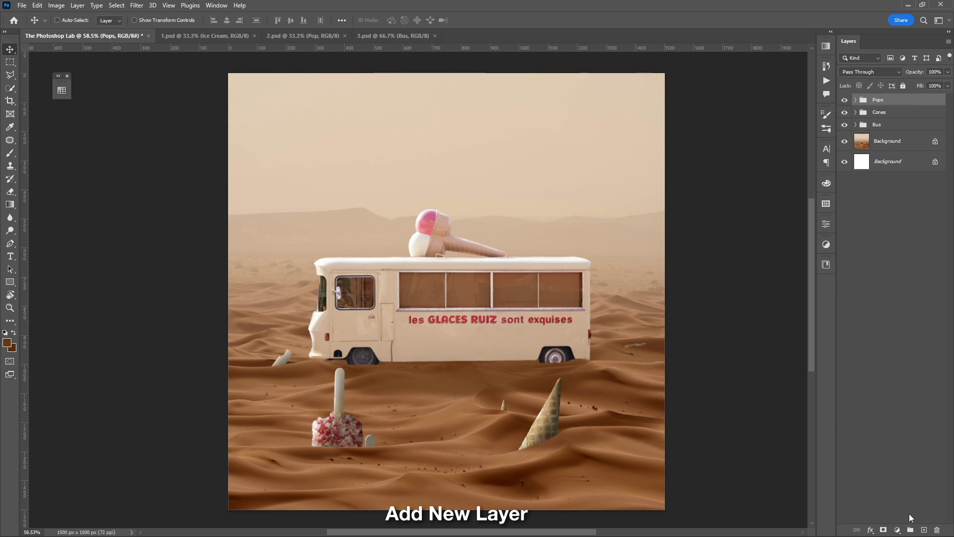
click(924, 530)
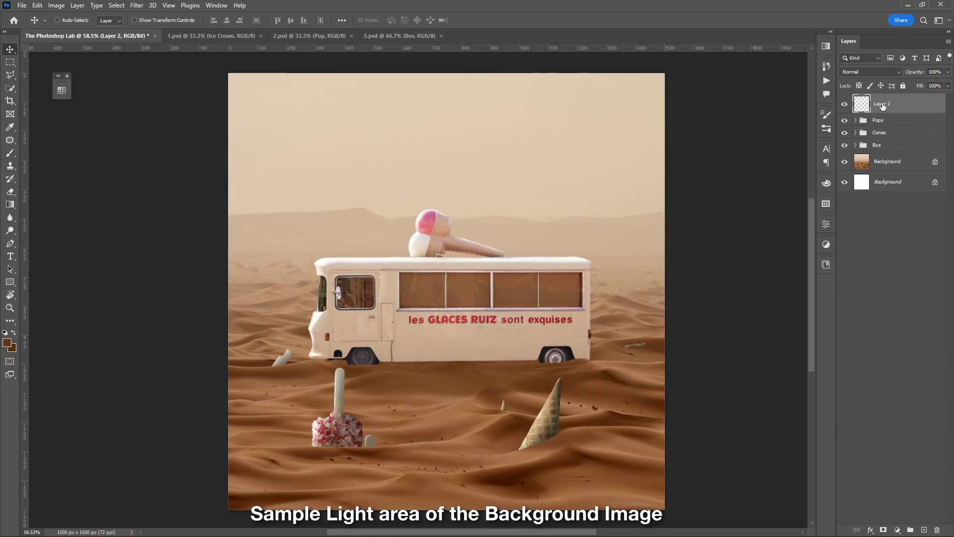
text(Dust)
key(Return)
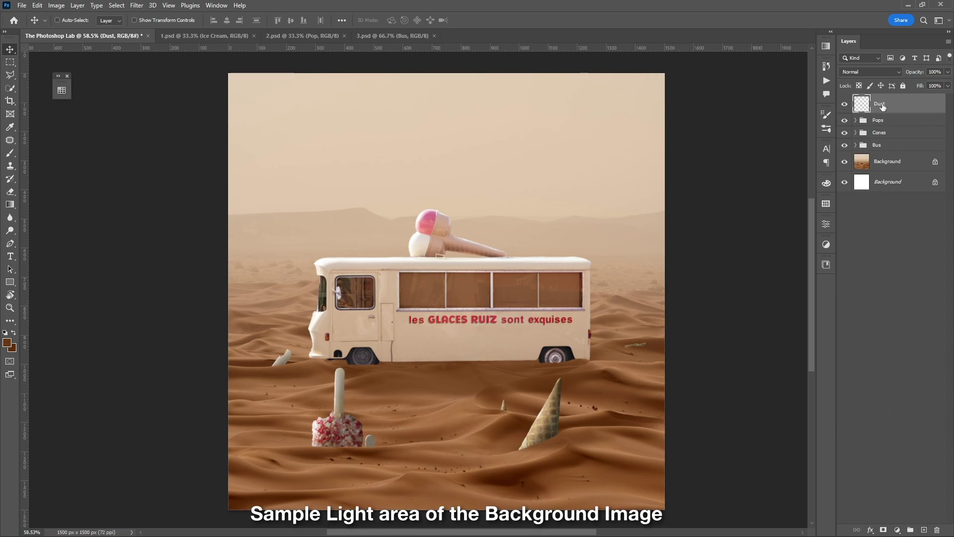
Sample a light beige from the sky and paint a faint 1%-flow dust haze over the dunes
key(b)
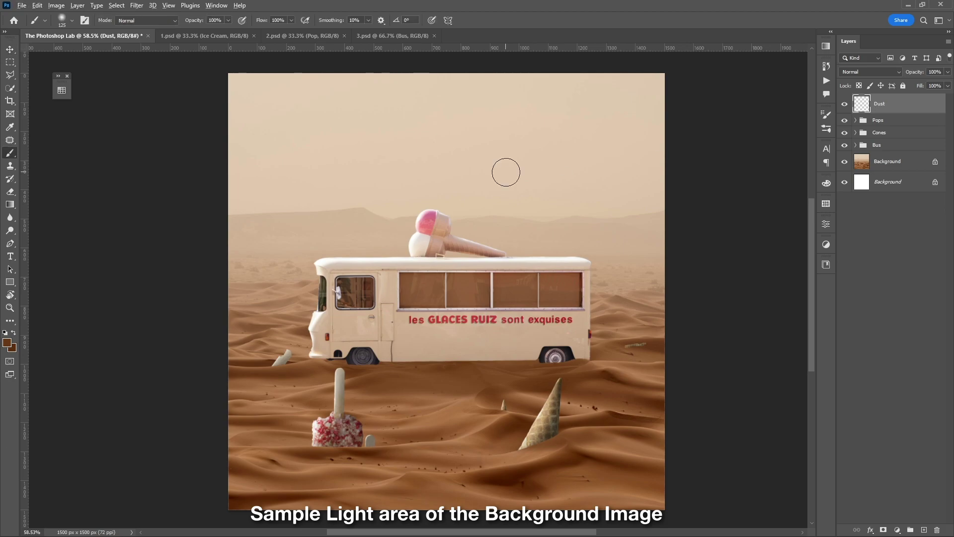
alt+click(514, 151)
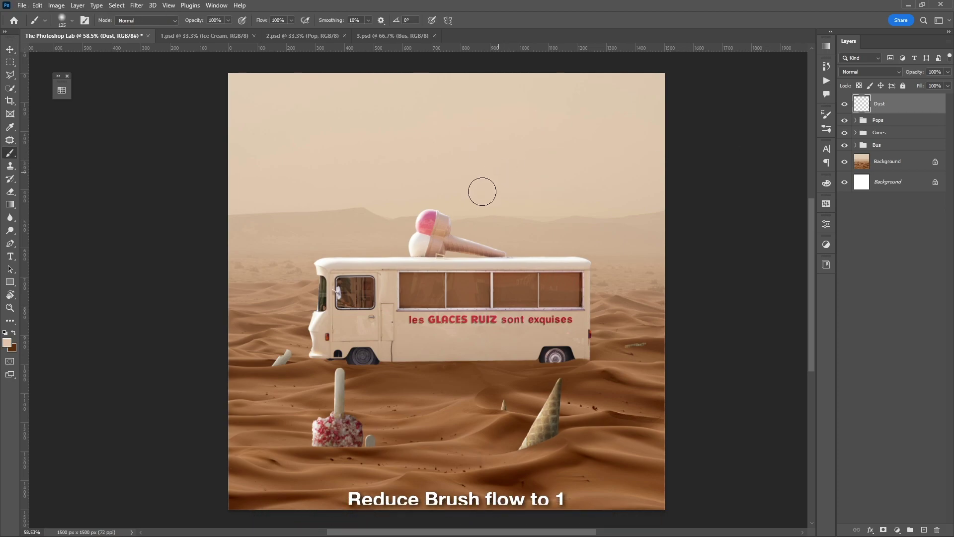
key(bracketright)
key(bracketright)
key(bracketright)
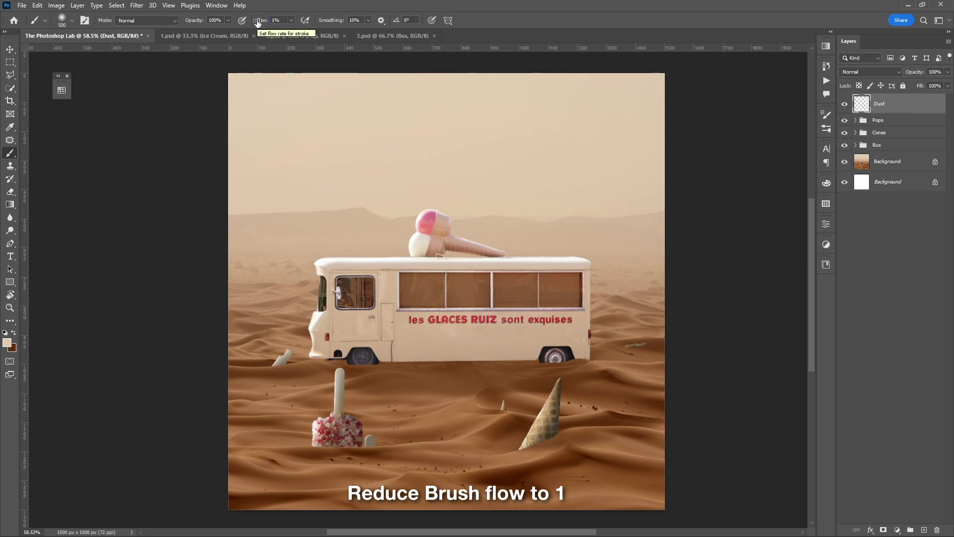
key(bracketright)
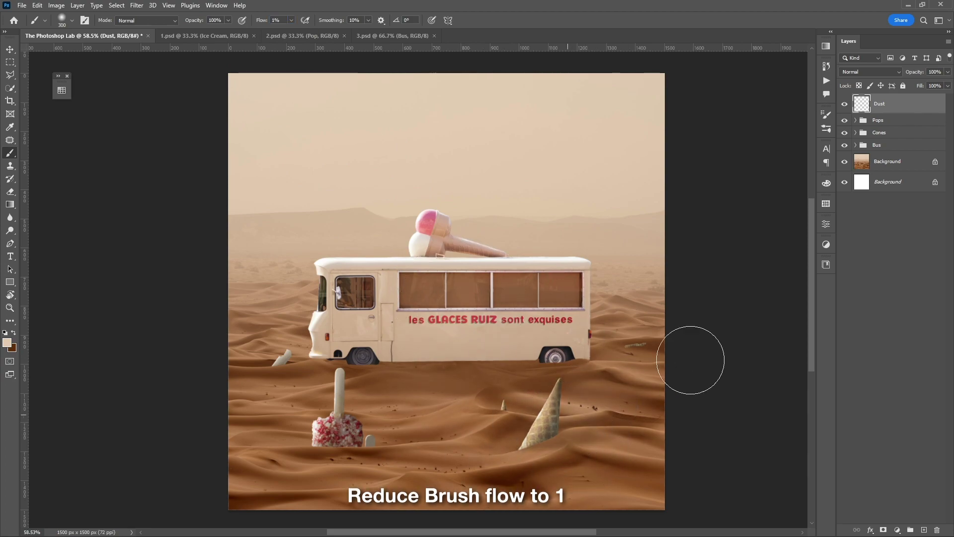
drag(693, 358, 381, 366)
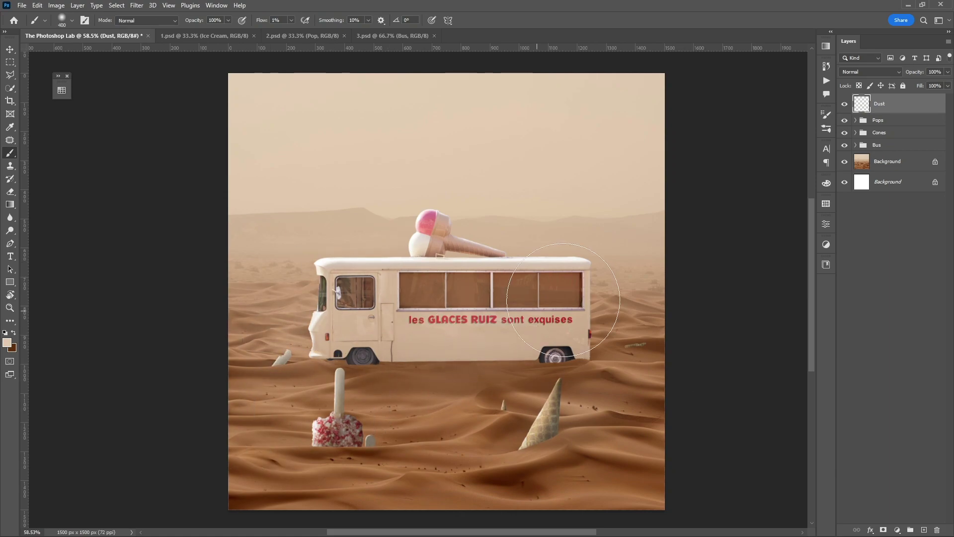
Fine-tune the brush size, then lock the Dust layer's position
right_click(580, 264)
key(Escape)
key(bracketleft)
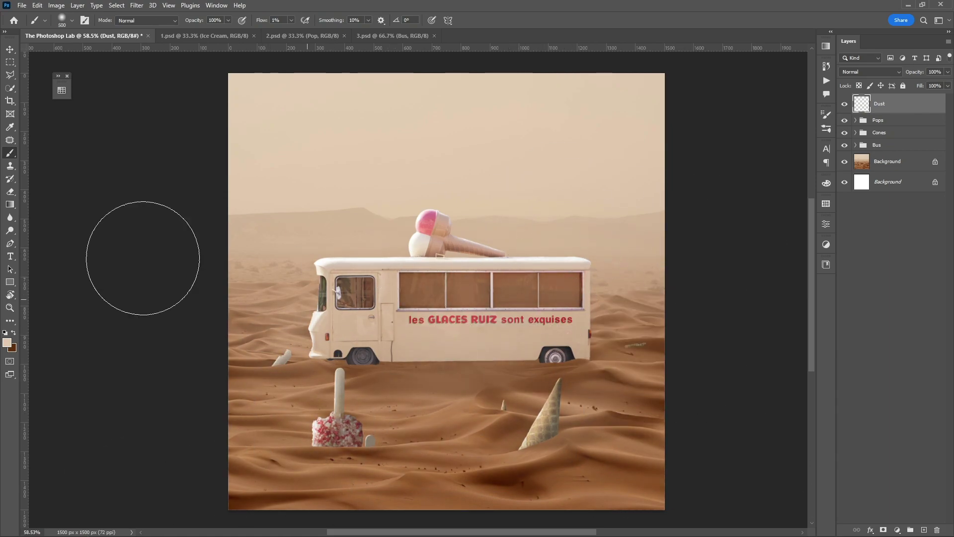
scroll(549, 395, up, 3)
scroll(629, 415, down, 2)
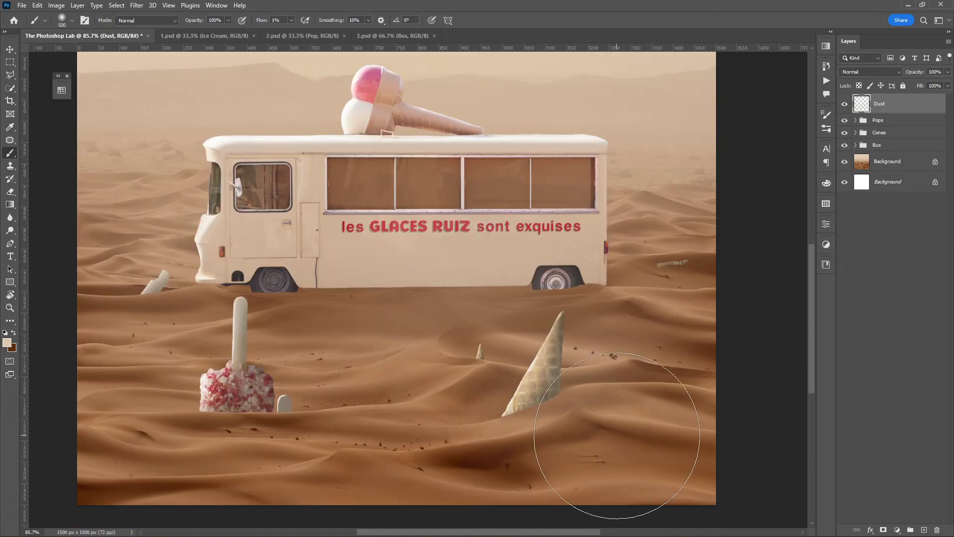
key(bracketleft)
key(bracketleft)
key(bracketleft)
scroll(134, 307, up, 3)
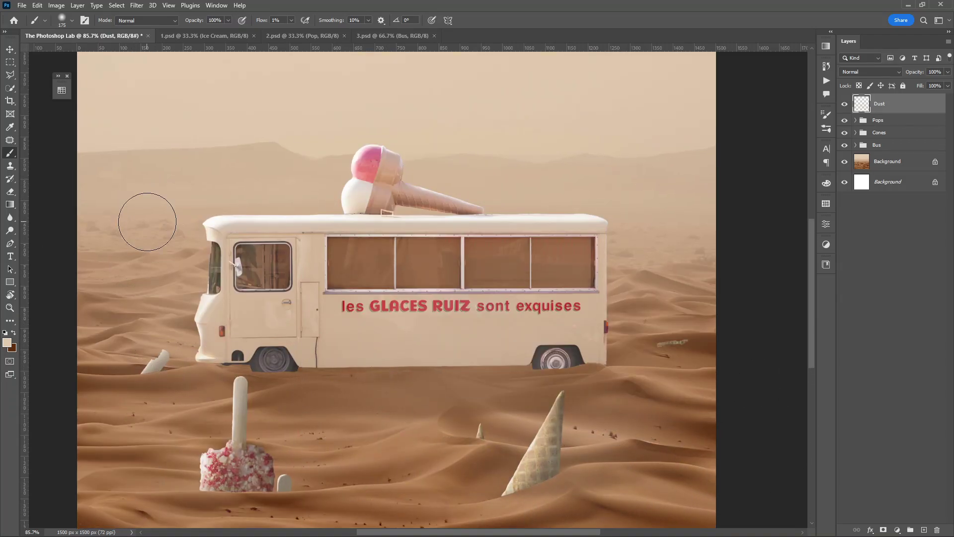
scroll(145, 217, down, 3)
key(bracketright)
scroll(451, 274, down, 3)
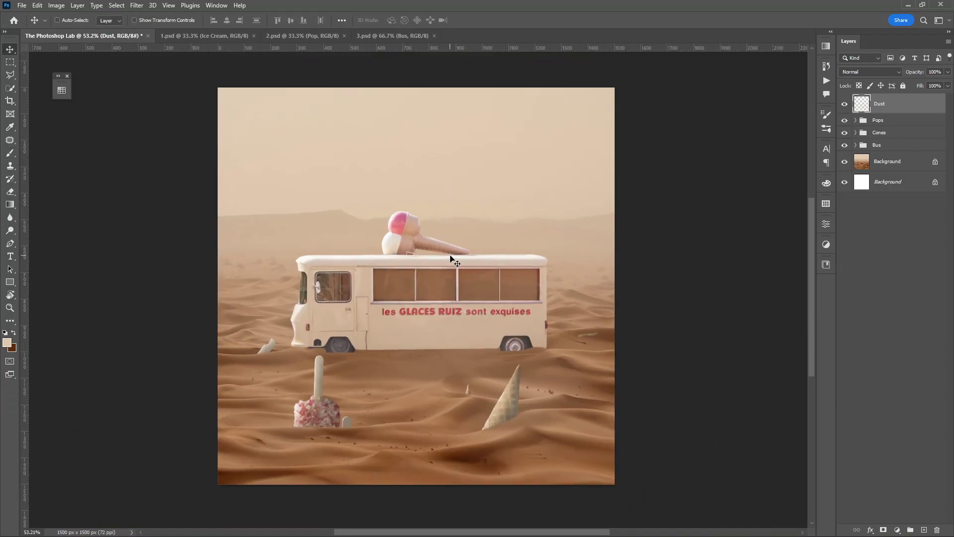
key(v)
click(881, 86)
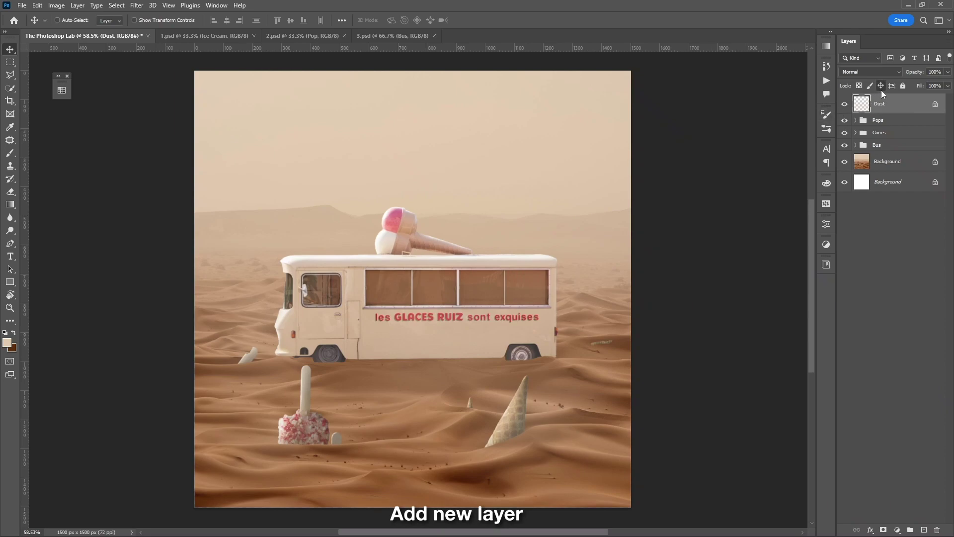
Add a new layer named 'Artificial Light' above Dust
click(924, 529)
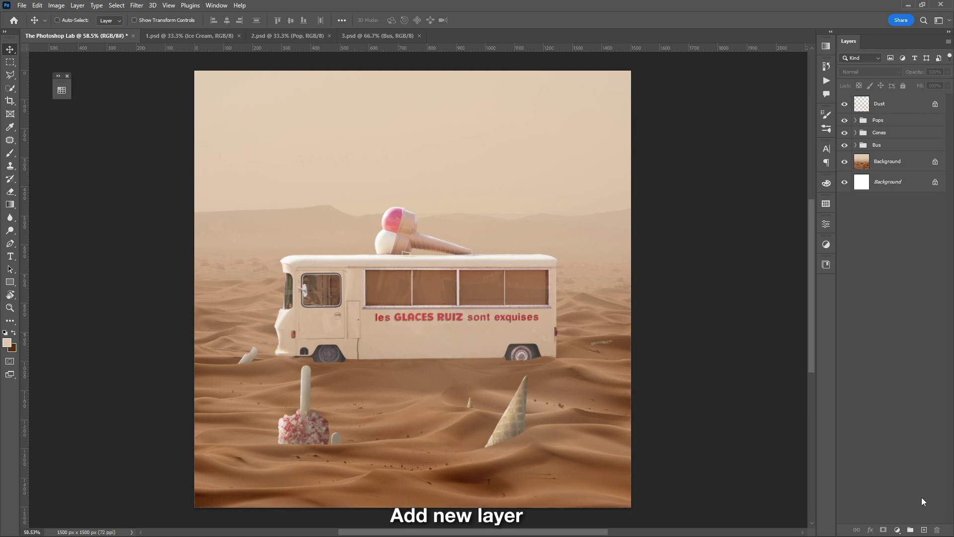
double_click(880, 104)
text(Artificial Light)
key(Return)
Paint a soft pure-white glow into the upper-left sky with a large brush
key(b)
right_click(268, 149)
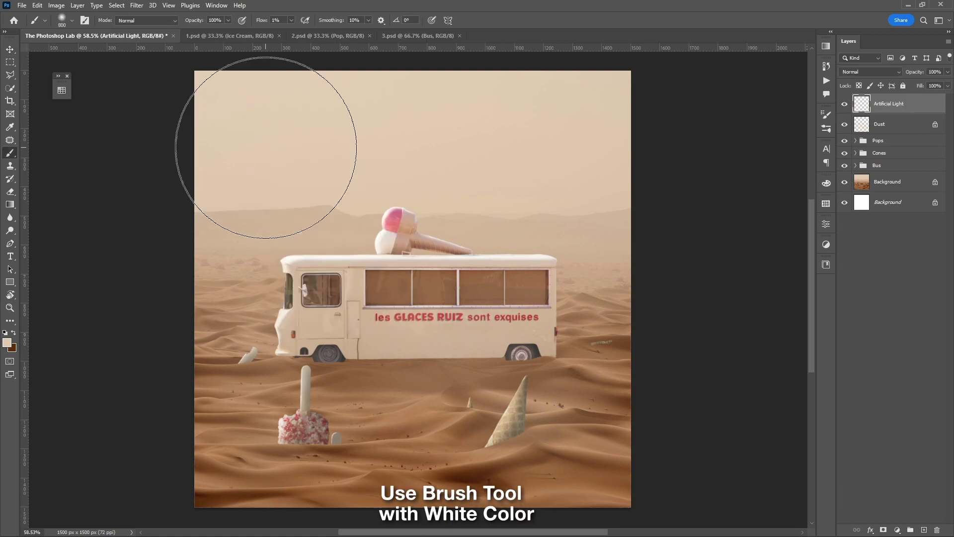
click(7, 344)
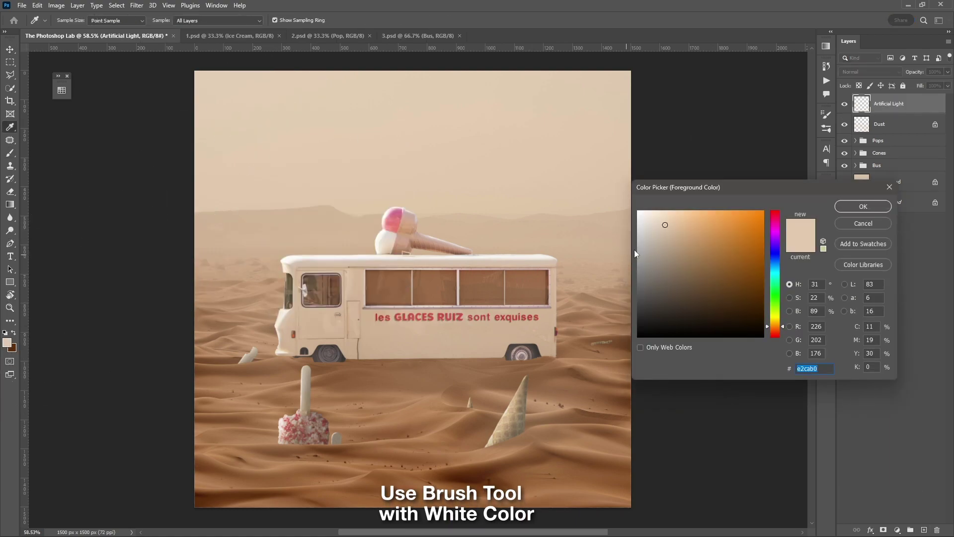
drag(637, 248, 613, 190)
click(847, 206)
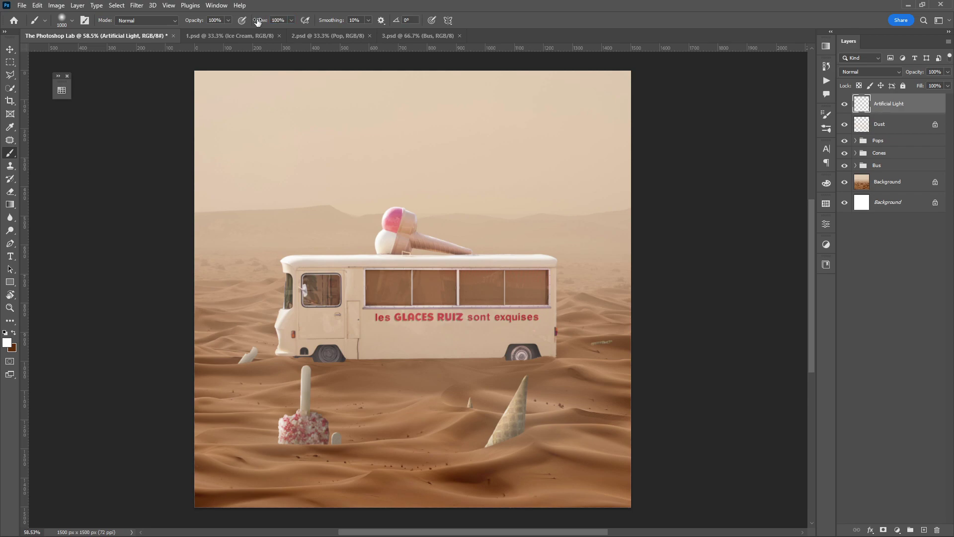
click(258, 157)
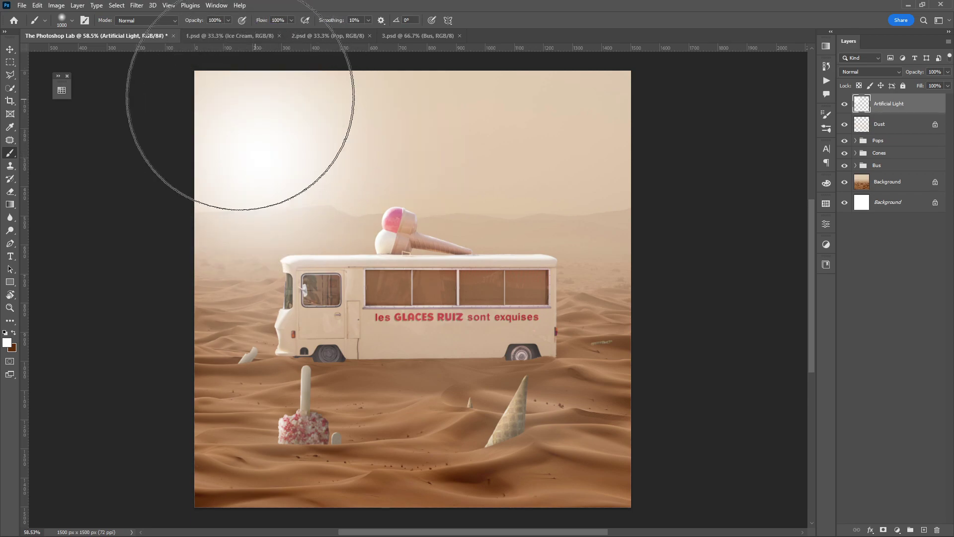
drag(298, 85, 127, 211)
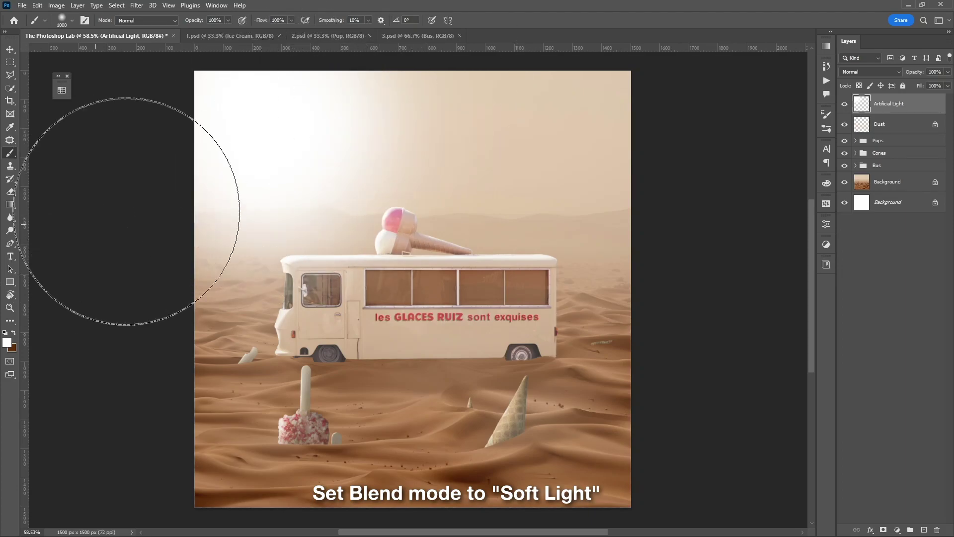
Set the glow layer to Soft Light blending at 96% opacity
click(851, 70)
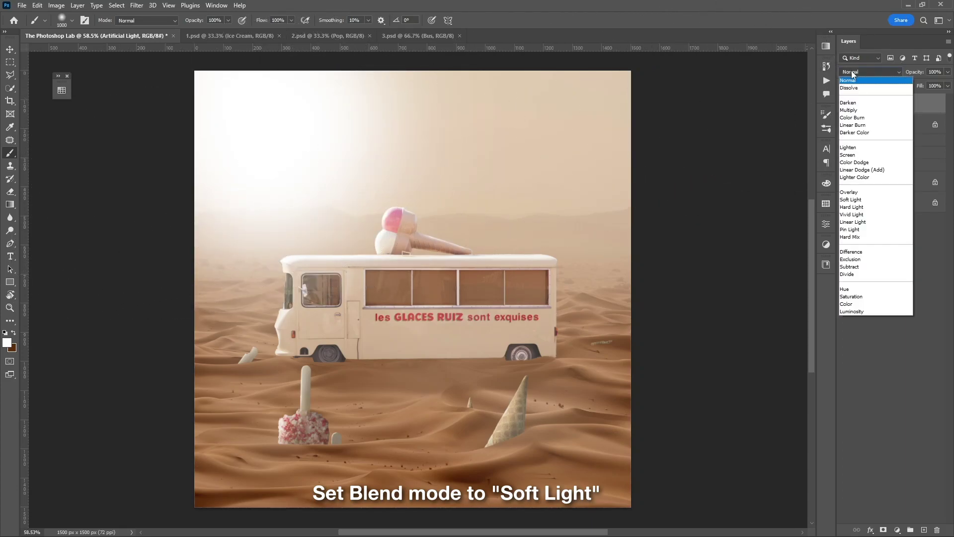
click(854, 199)
key(v)
click(948, 71)
drag(946, 85, 945, 85)
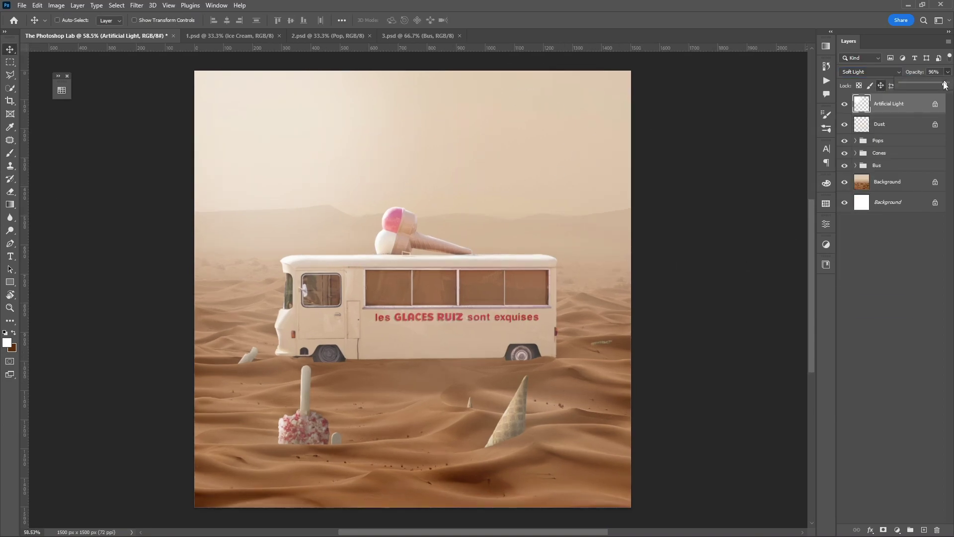
Stamp all visible layers into Layer 2 and convert it to a Smart Object
key(ctrl+alt+shift+e)
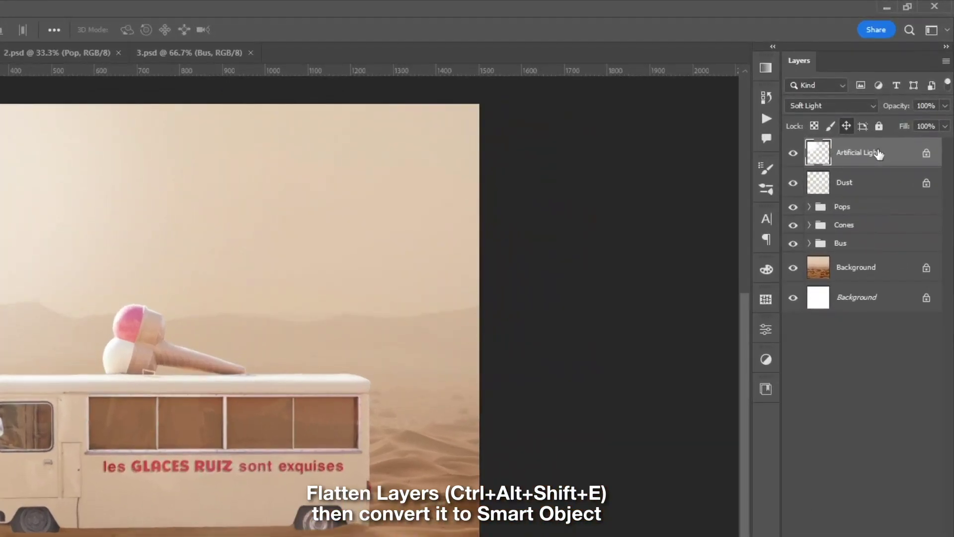
key(ctrl+alt+shift+e)
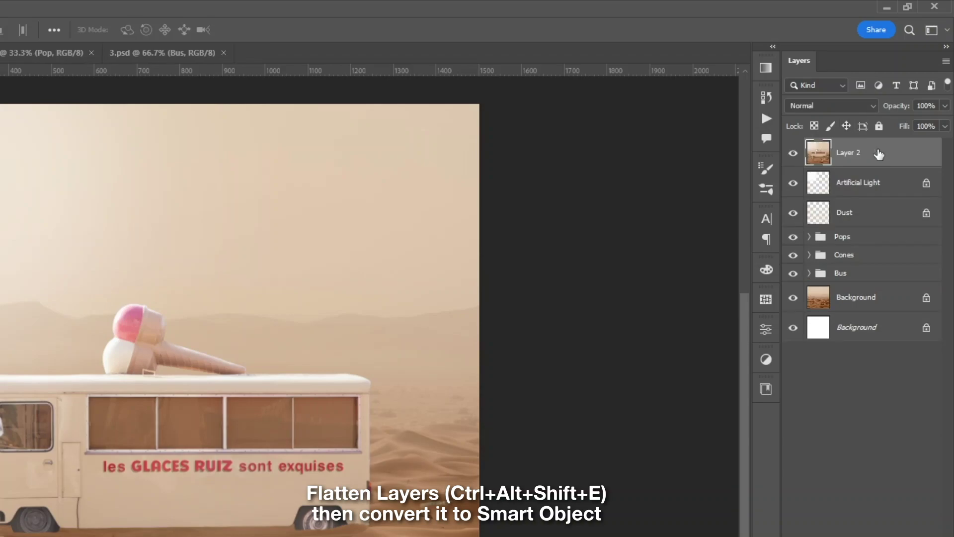
right_click(879, 155)
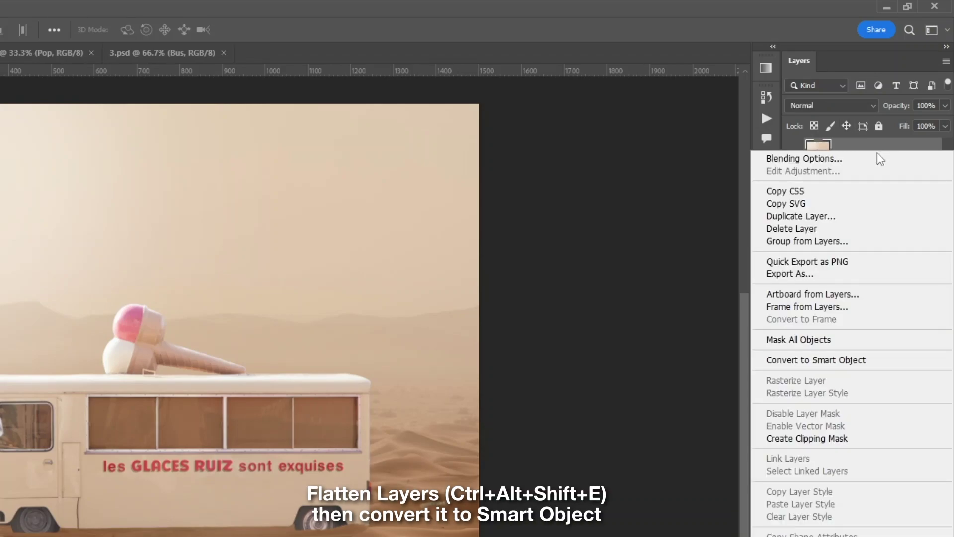
click(848, 365)
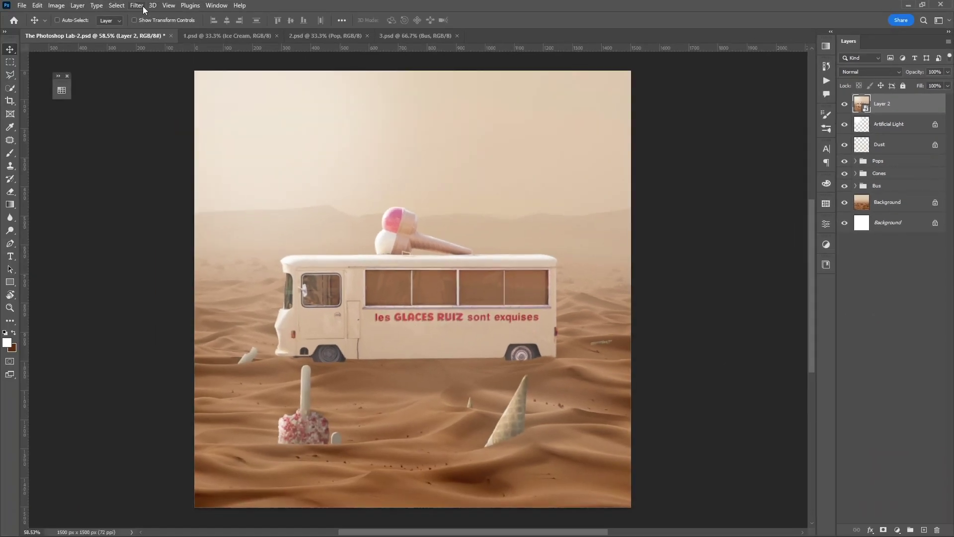
click(144, 9)
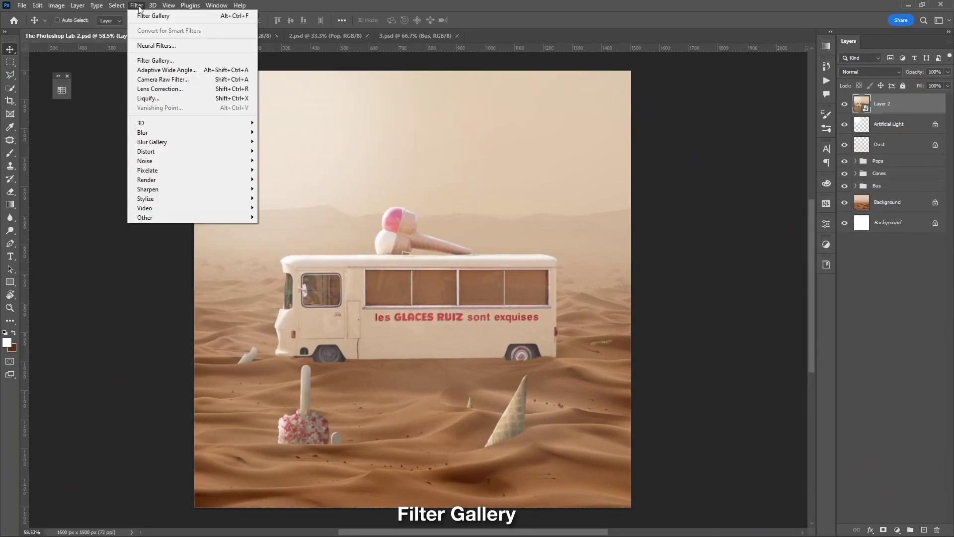
In the Filter Gallery, set Paint Daubs to the Simple brush type with brush size 3
click(160, 60)
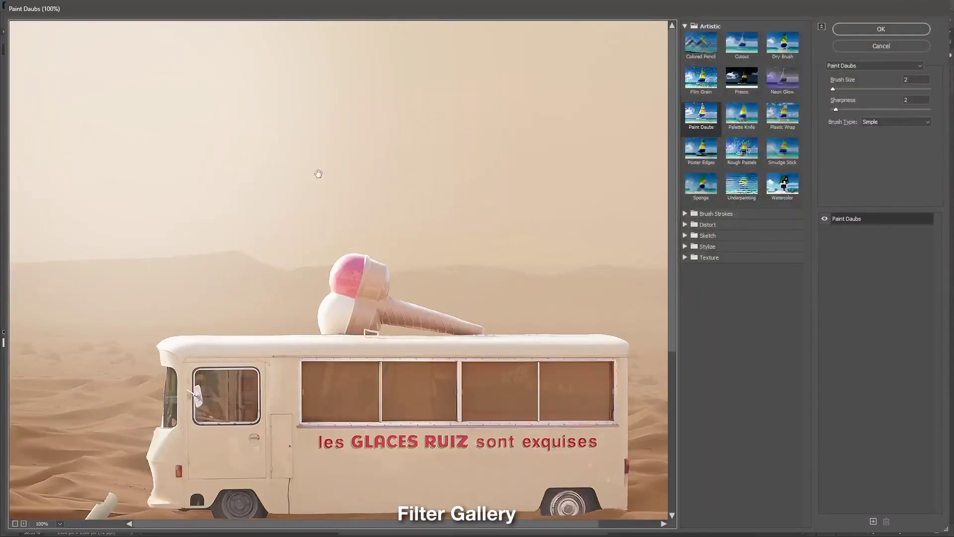
alt+click(412, 252)
alt+click(412, 252)
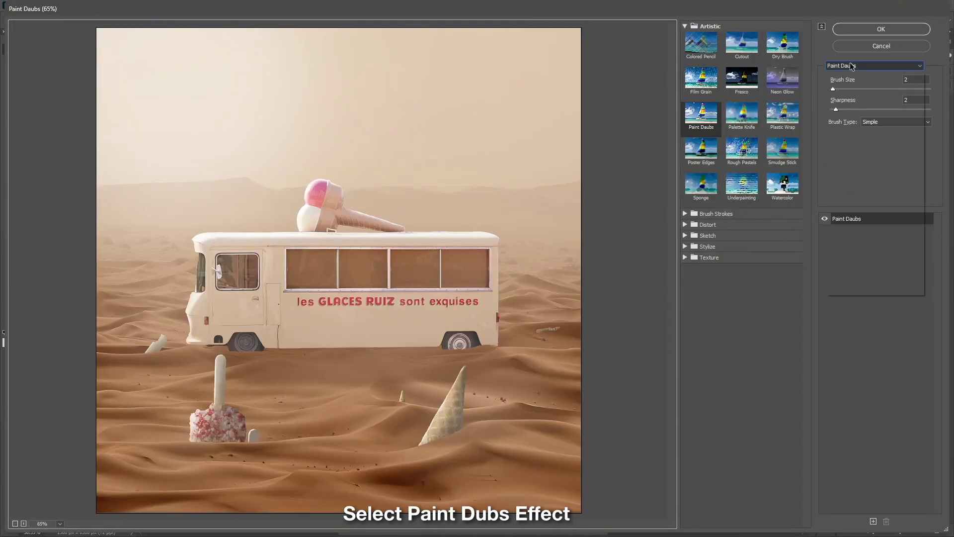
click(874, 65)
key(Escape)
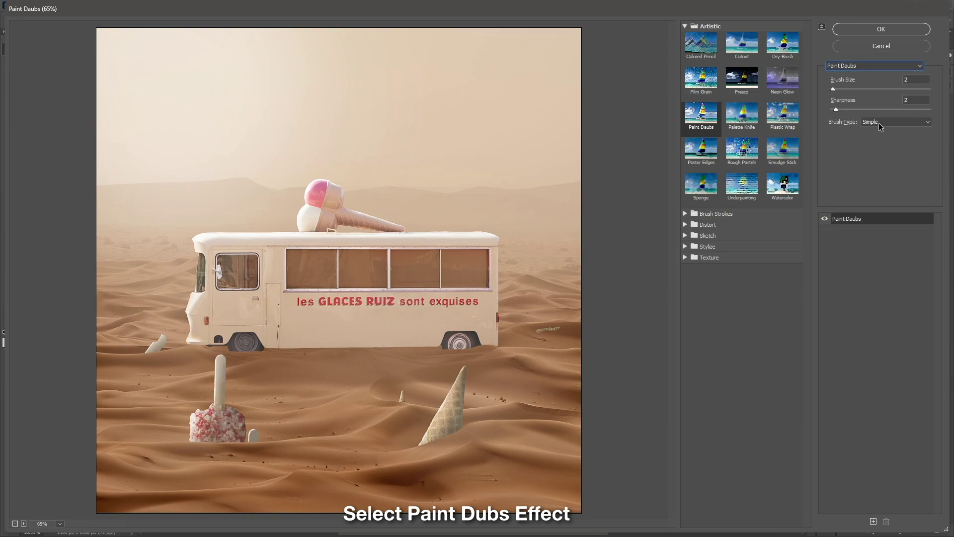
click(878, 123)
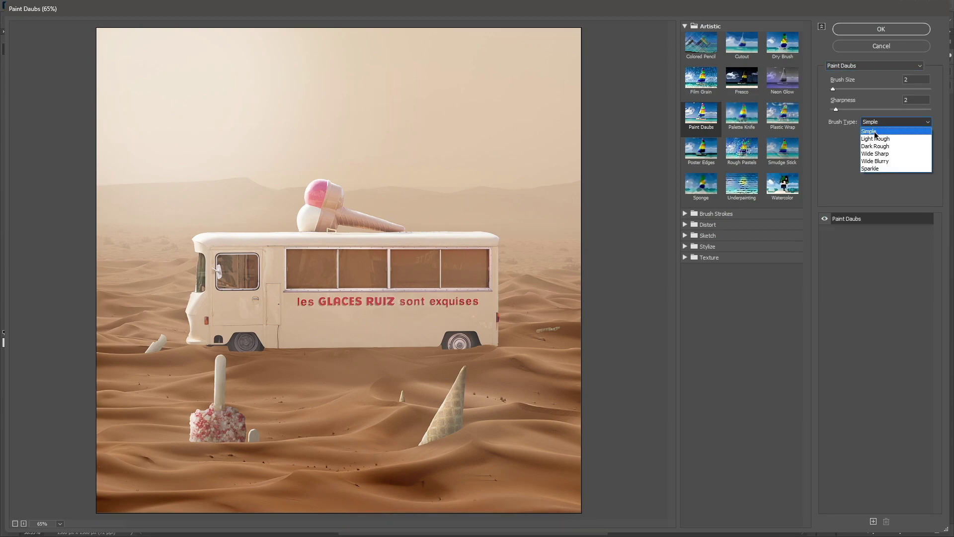
click(875, 132)
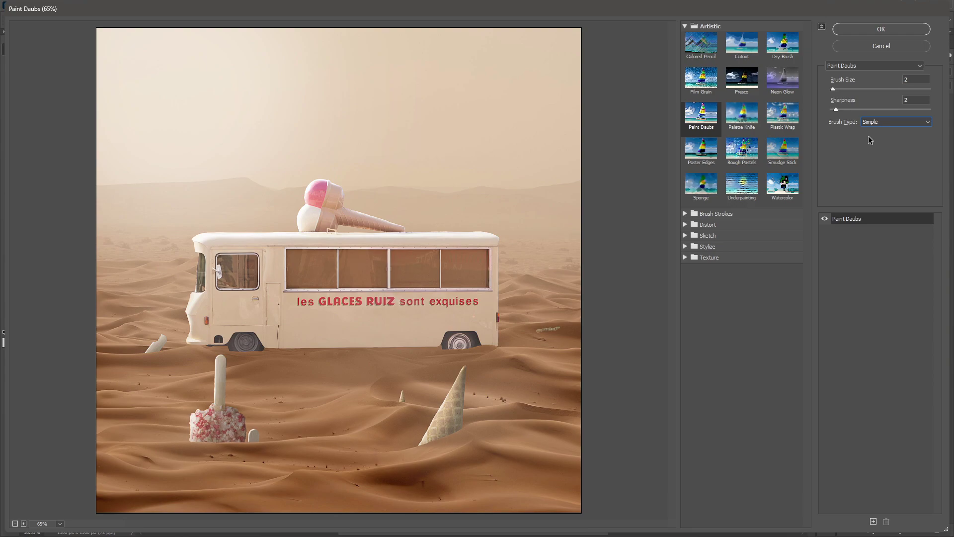
drag(832, 89, 834, 89)
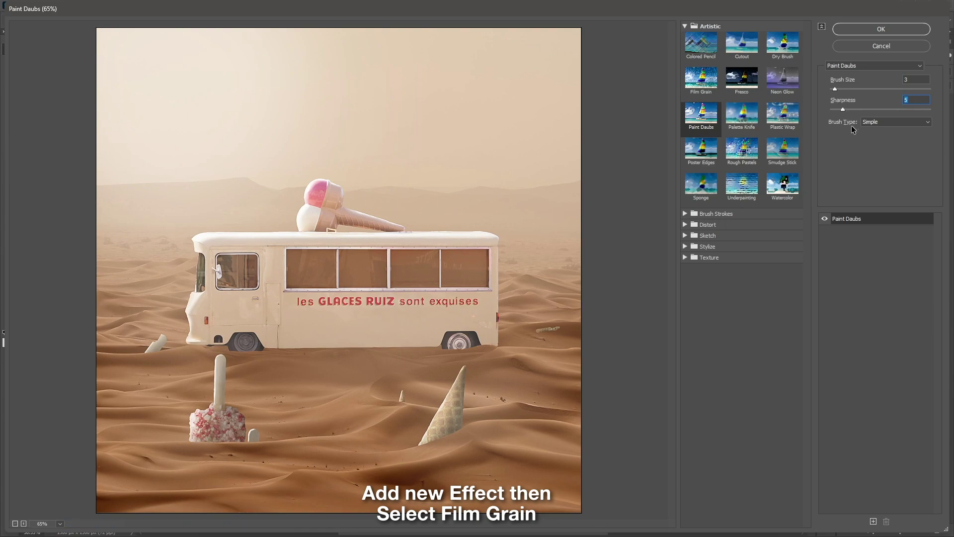
Add a Film Grain effect with Grain 2 and Intensity 2, and apply the gallery
click(873, 521)
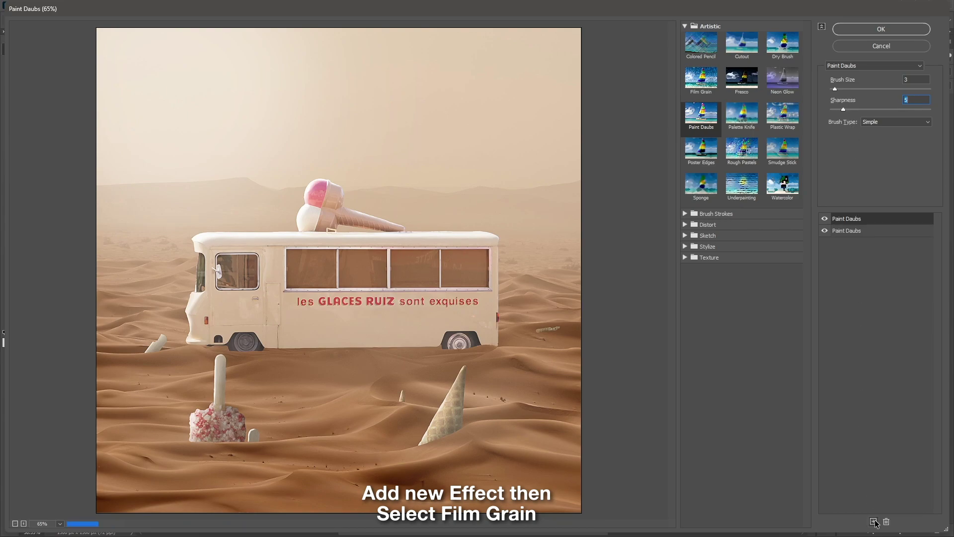
click(856, 65)
scroll(848, 109, up, 5)
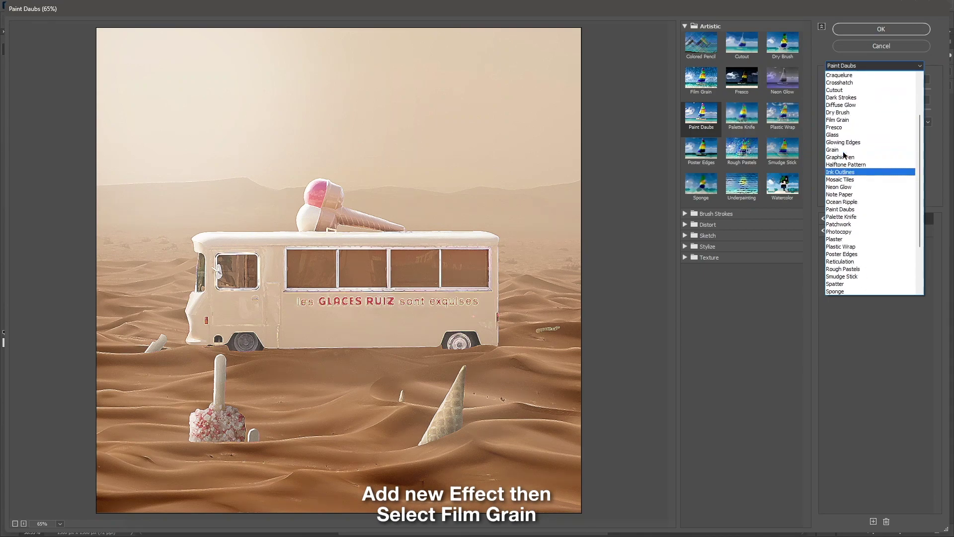
click(844, 149)
drag(930, 130, 866, 134)
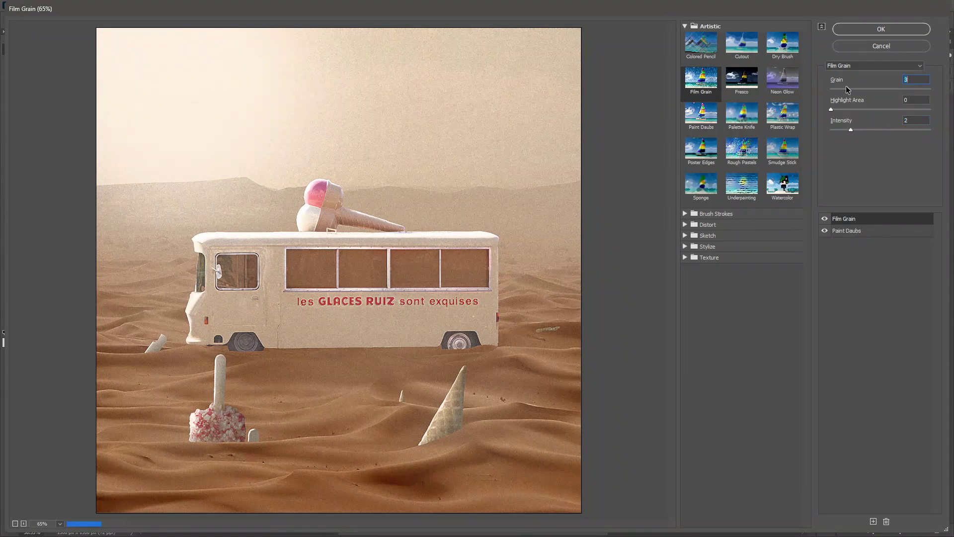
drag(851, 89, 844, 90)
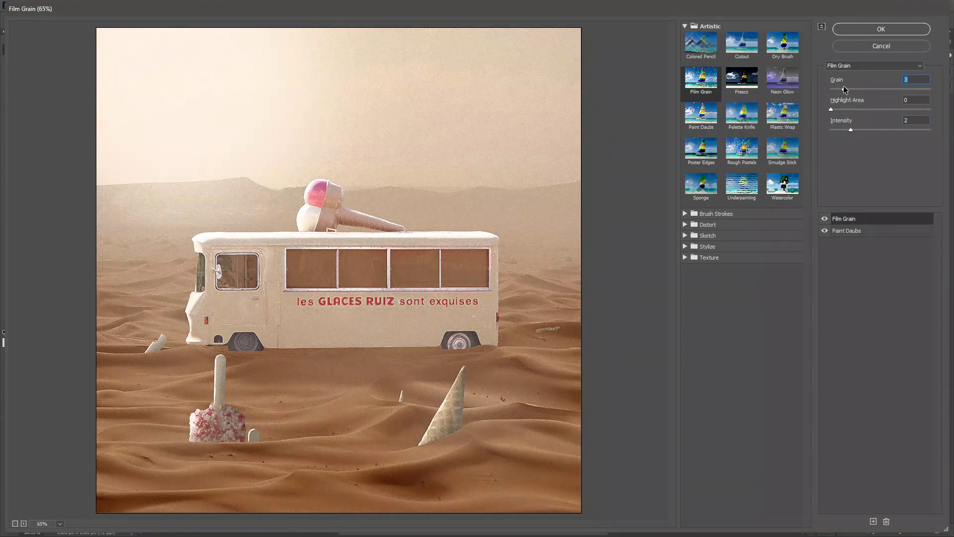
click(880, 30)
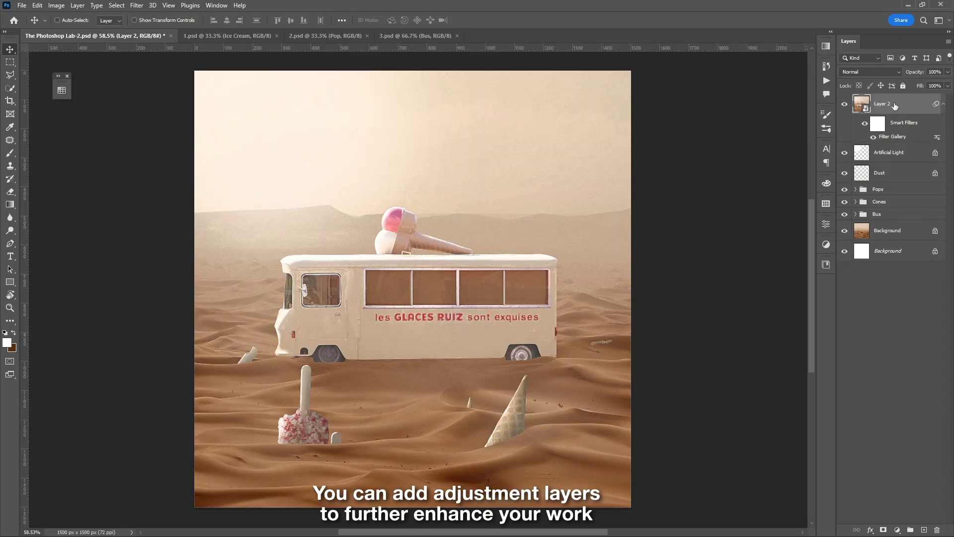
Add a Curves adjustment layer and reshape the curve to brighten the image and sky
click(897, 530)
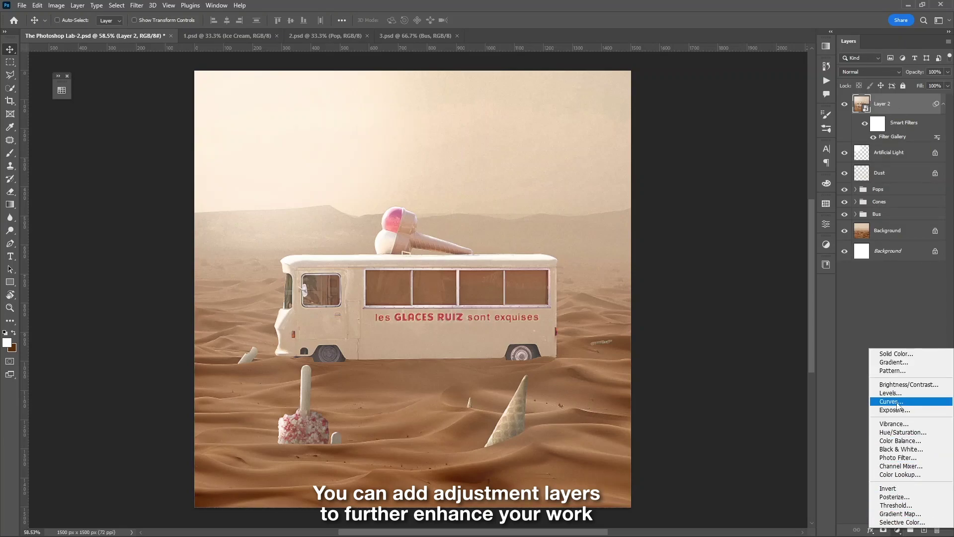
click(898, 404)
drag(734, 351, 703, 371)
drag(799, 277, 795, 277)
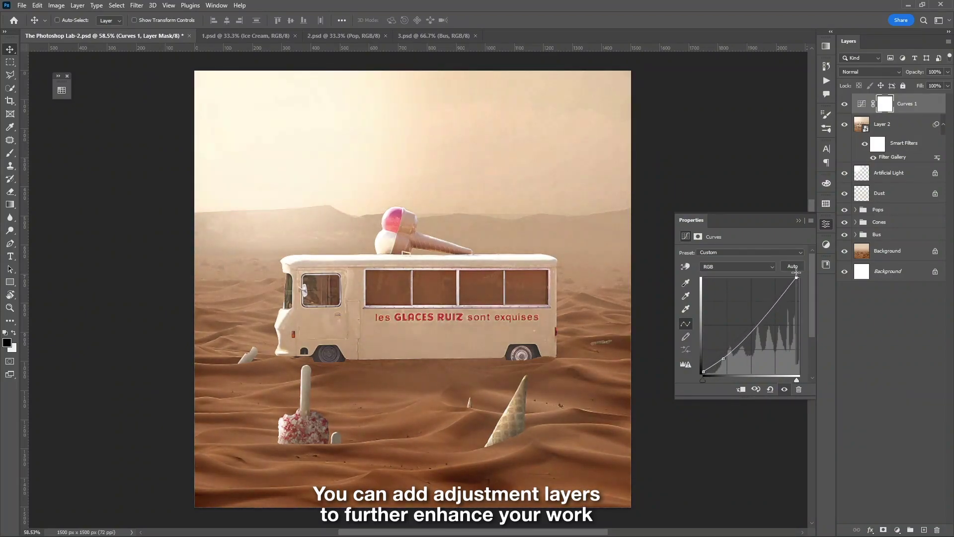
click(826, 224)
Add a Vibrance adjustment layer with vibrance raised to +12
click(897, 530)
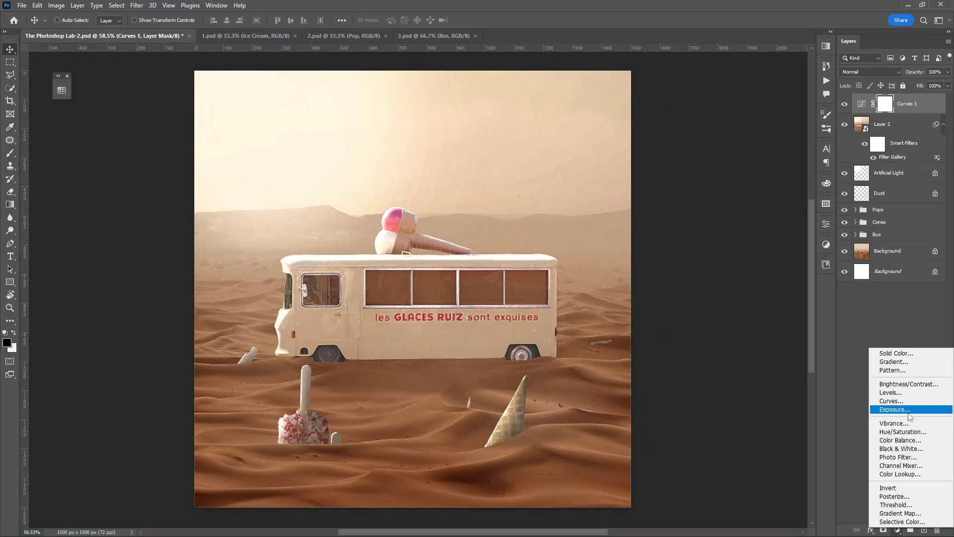
click(893, 423)
drag(741, 263, 757, 263)
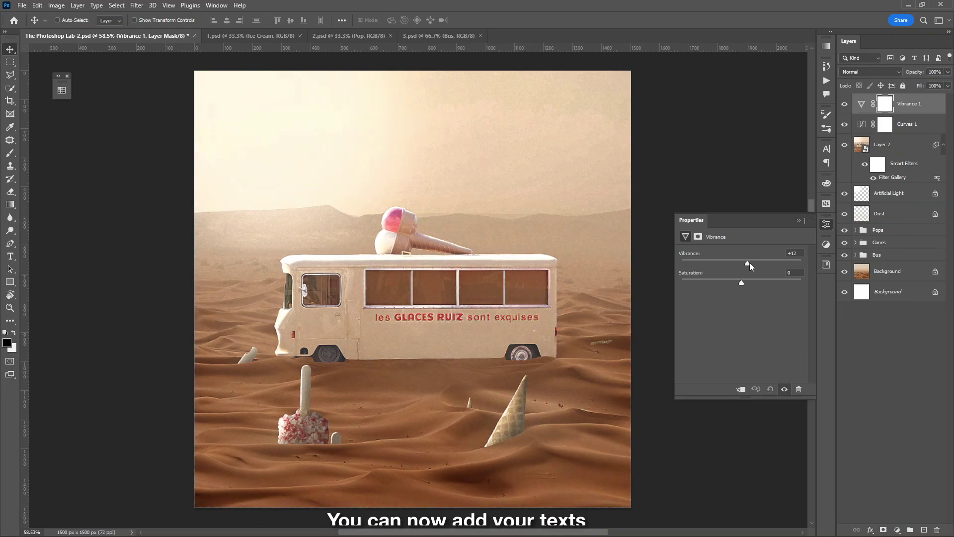
click(798, 221)
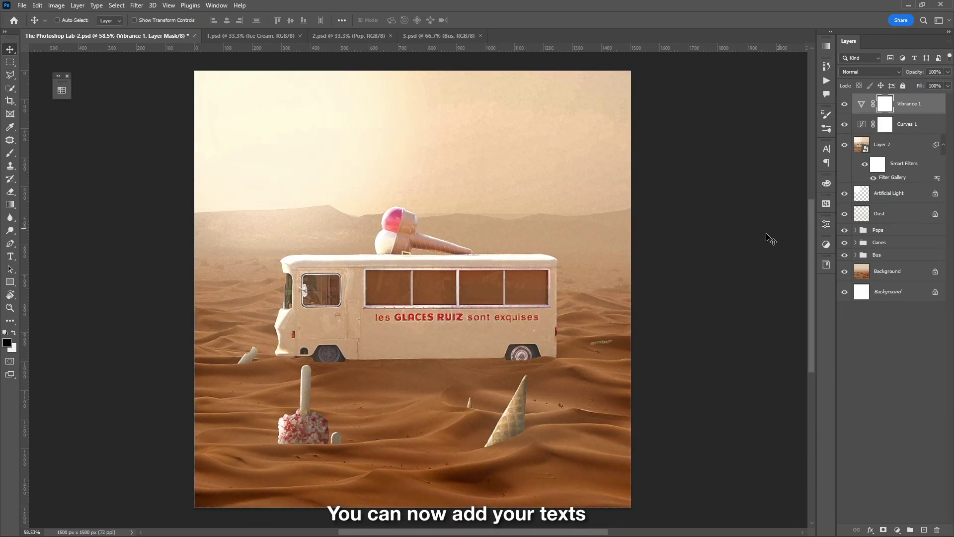